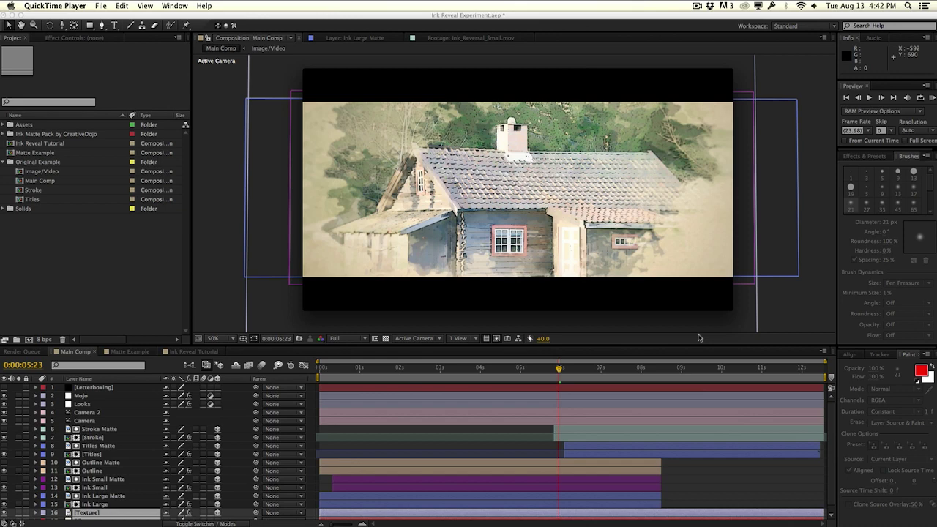
# Play and scrub through Ink Watercolor Reveal Preview.mov to examine the finished ink reveal, then minimize the movie window.
pyautogui.click(519, 268)
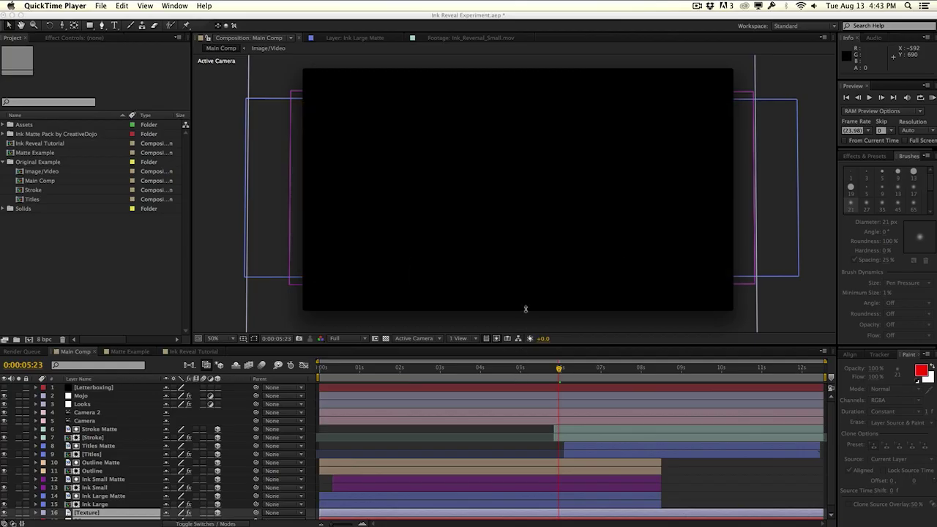
pyautogui.moveTo(527, 282)
pyautogui.moveTo(527, 281); pyautogui.dragTo(487, 283)
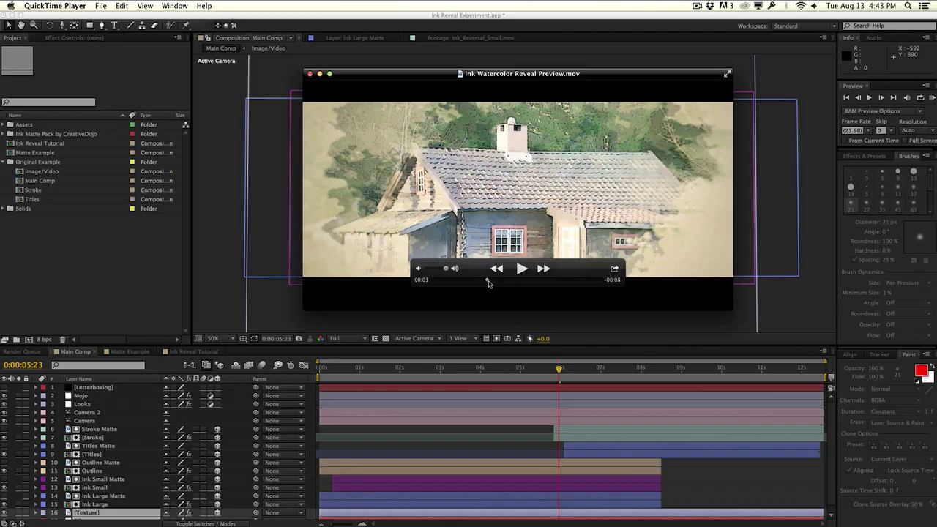
pyautogui.moveTo(488, 283); pyautogui.dragTo(462, 280)
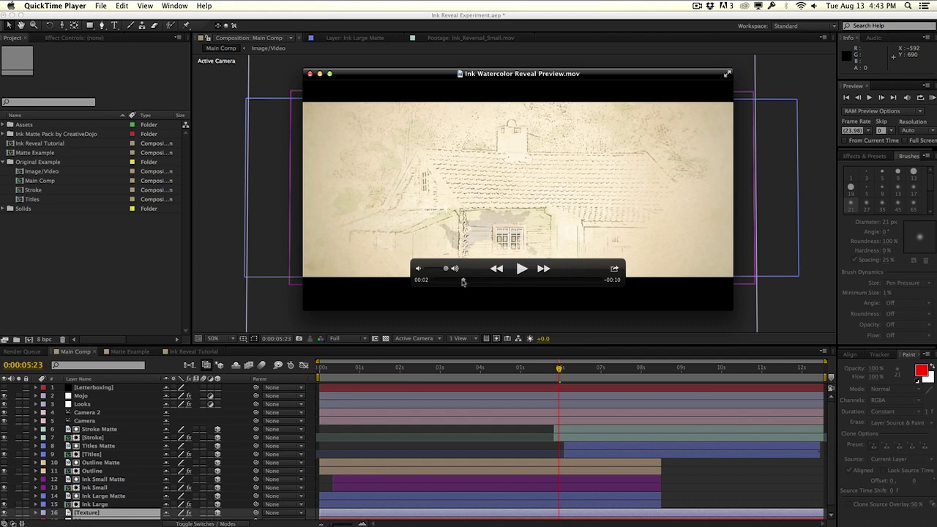
pyautogui.moveTo(463, 282); pyautogui.dragTo(499, 275)
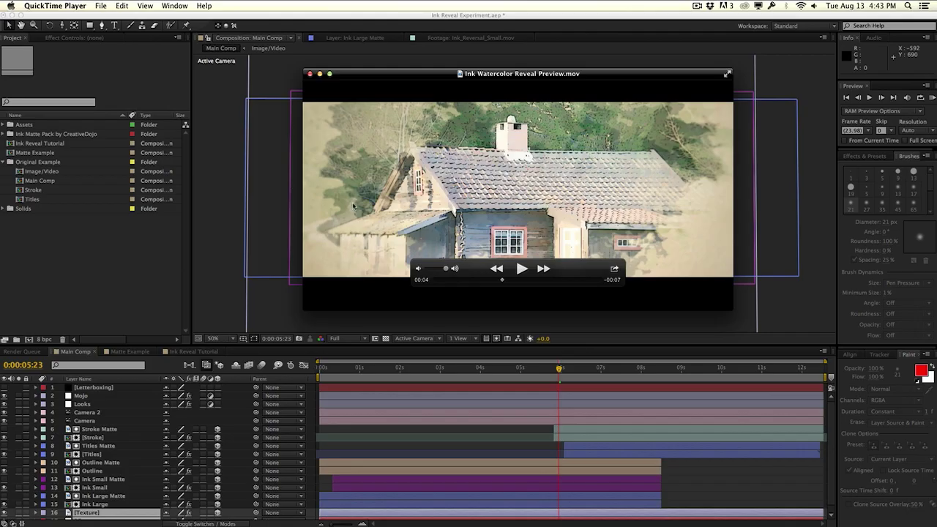
pyautogui.click(319, 75)
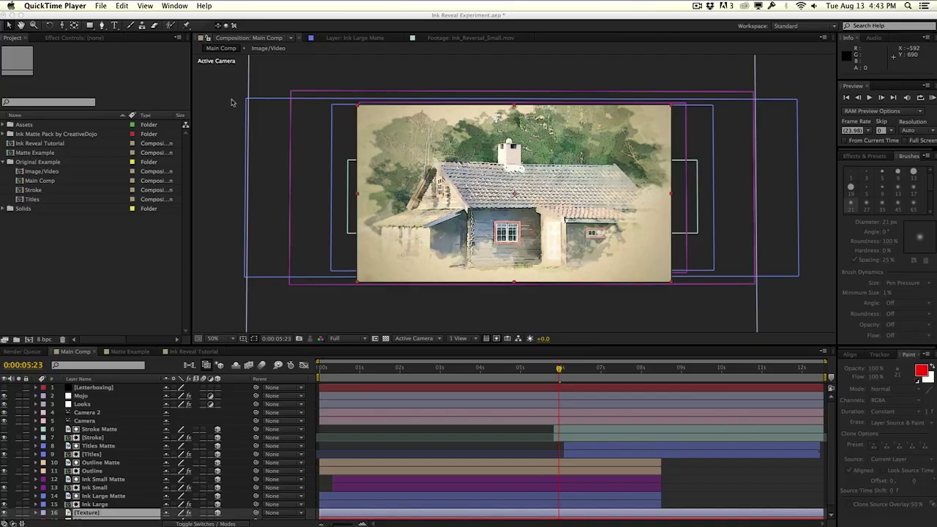
# Switch to After Effects and rename the Pale Orange Solid 1 layer in the Ink Reveal Tutorial composition as BG.
pyautogui.click(69, 231)
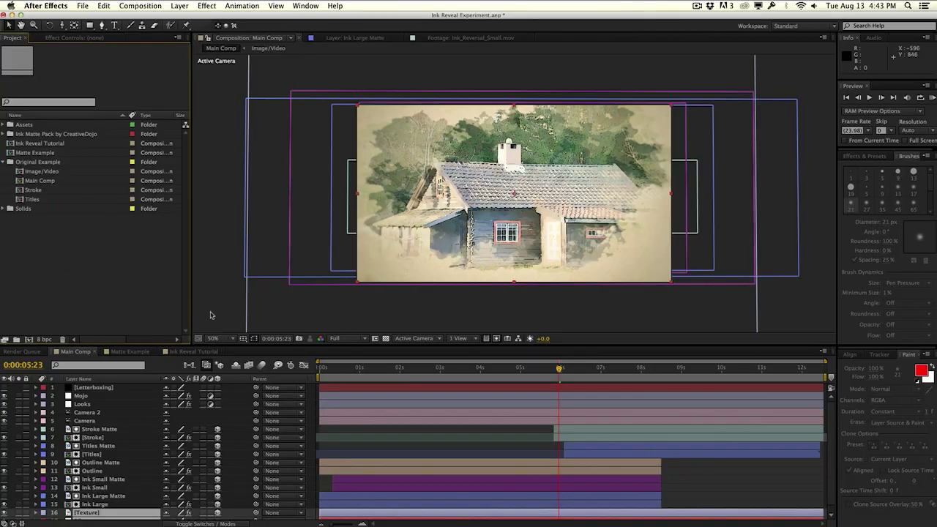
pyautogui.click(210, 352)
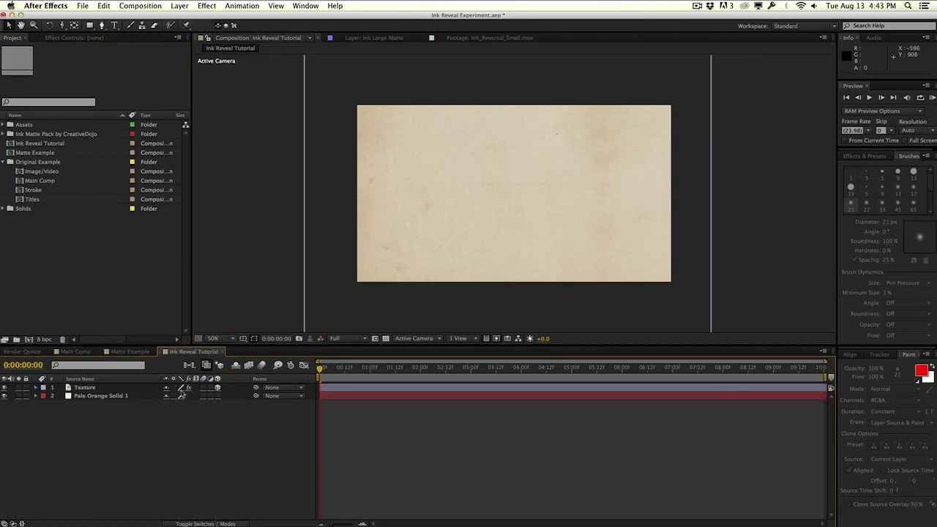
pyautogui.click(108, 397)
pyautogui.press('Return')
pyautogui.write('BG')
pyautogui.press('Return')
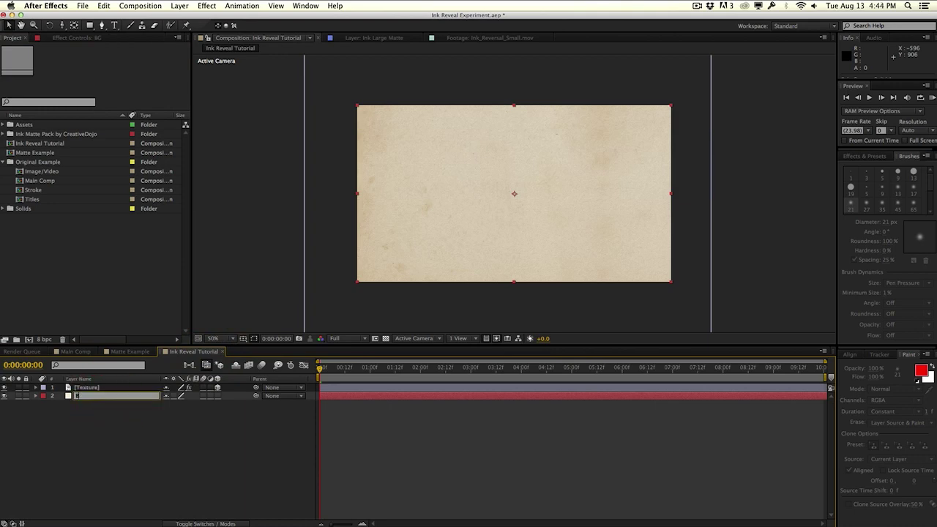
# Create a new composition named Image/Video, keeping the 1280 x 720 size and 10-second duration.
pyautogui.click(106, 387)
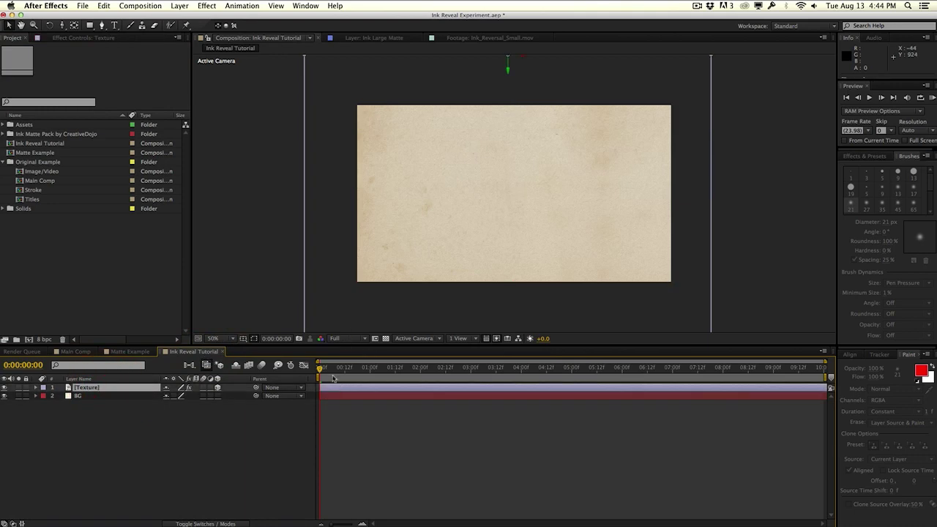
pyautogui.press('space')
pyautogui.click(156, 5)
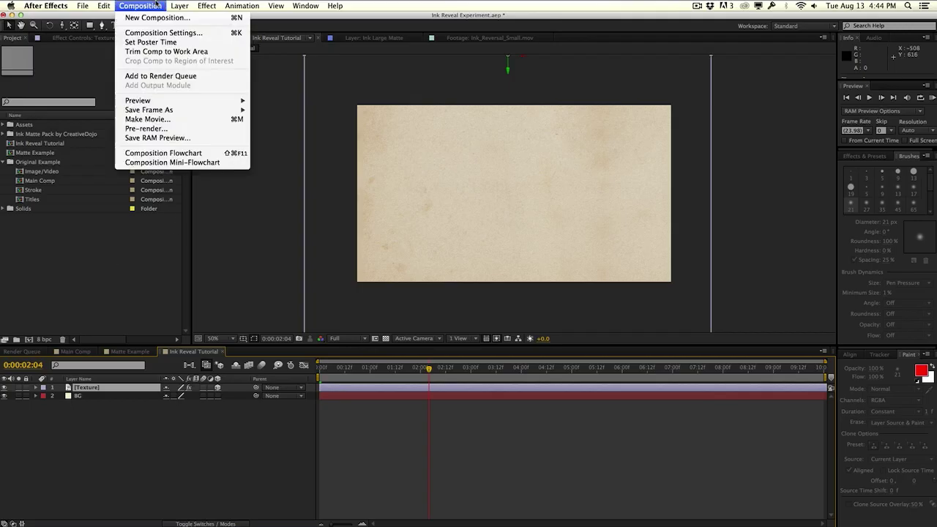
pyautogui.click(157, 15)
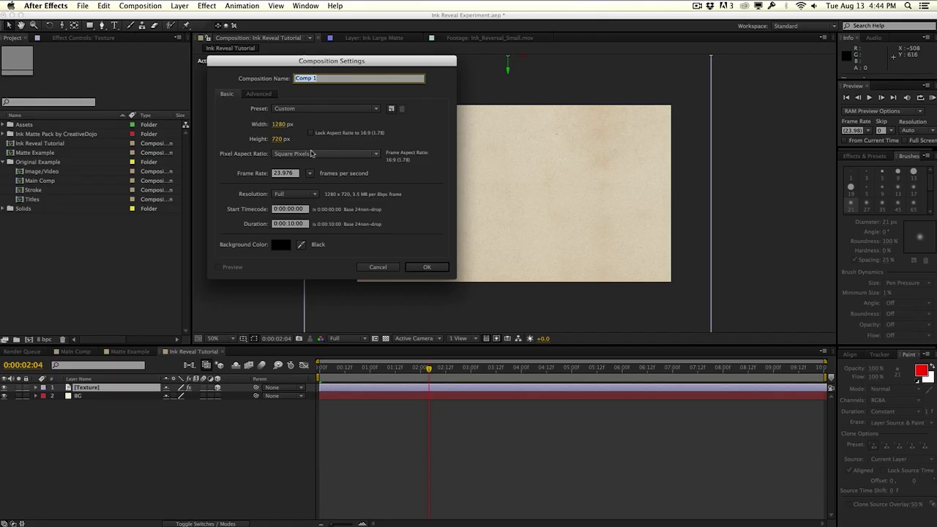
pyautogui.press('BackSpace')
pyautogui.press('Return')
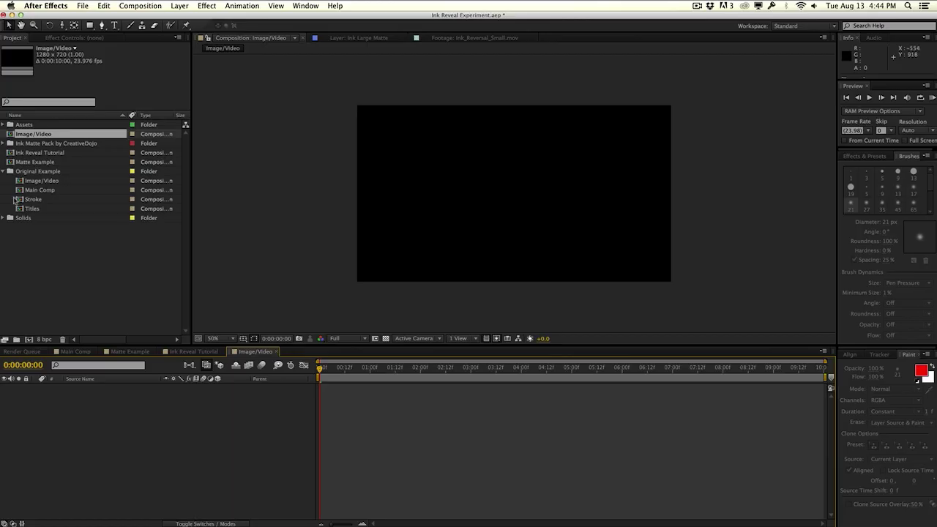
# Add Image from the Assets folder to the Image/Video composition, scaled to 26% and shifted slightly upward.
pyautogui.click(4, 124)
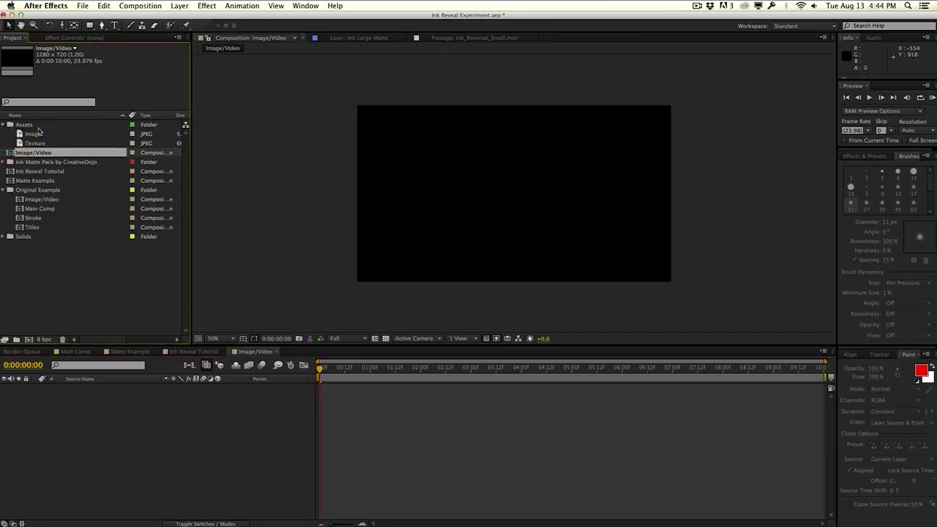
pyautogui.moveTo(33, 134); pyautogui.dragTo(101, 452)
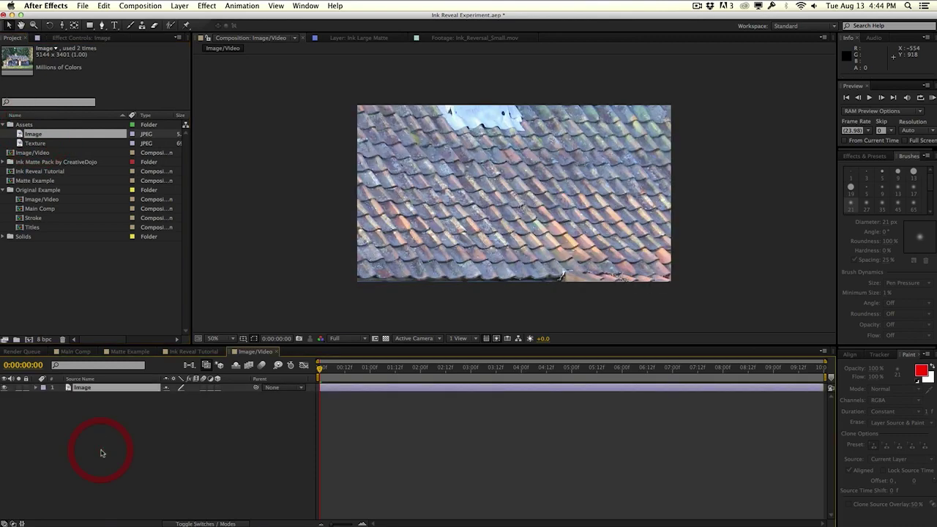
pyautogui.press('s')
pyautogui.moveTo(180, 395); pyautogui.dragTo(148, 398)
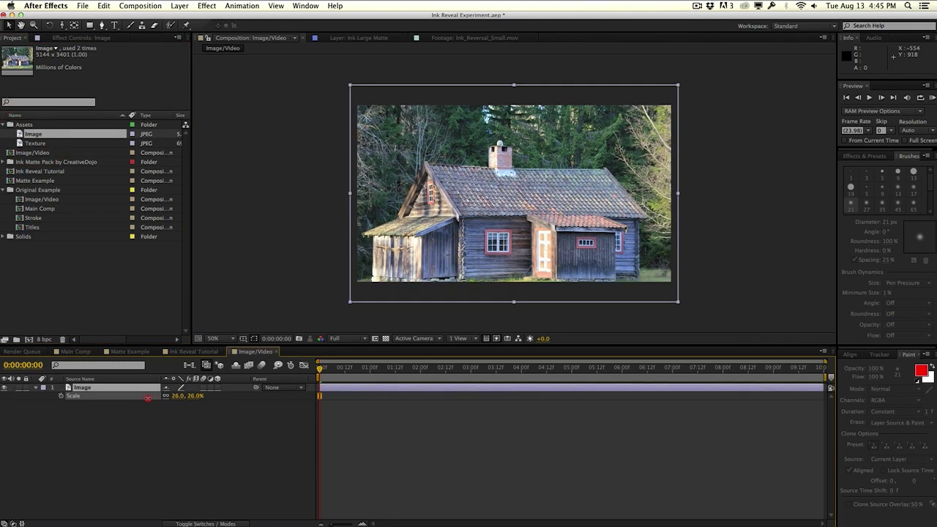
pyautogui.moveTo(505, 251); pyautogui.dragTo(507, 239)
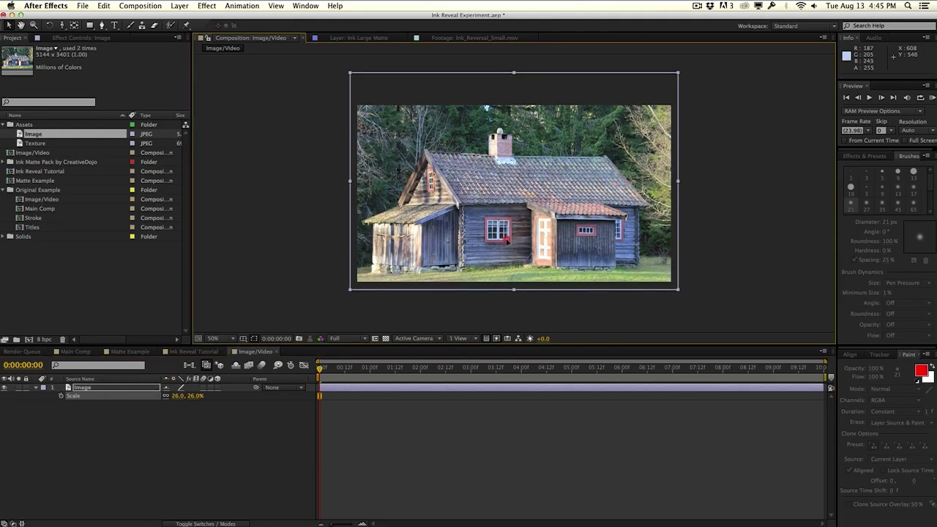
pyautogui.click(295, 265)
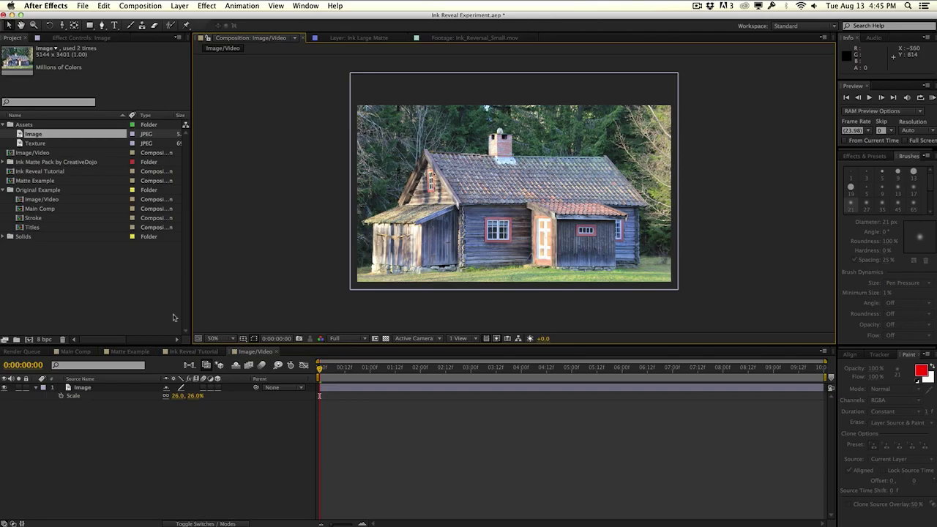
# Place the Image/Video composition above the Texture layer in Ink Reveal Tutorial and scale it to 75%.
pyautogui.click(204, 351)
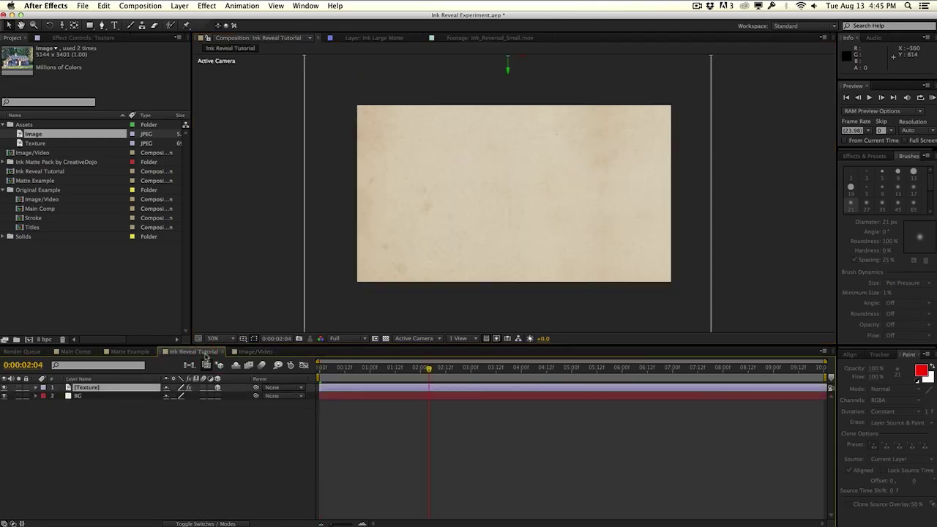
pyautogui.click(42, 302)
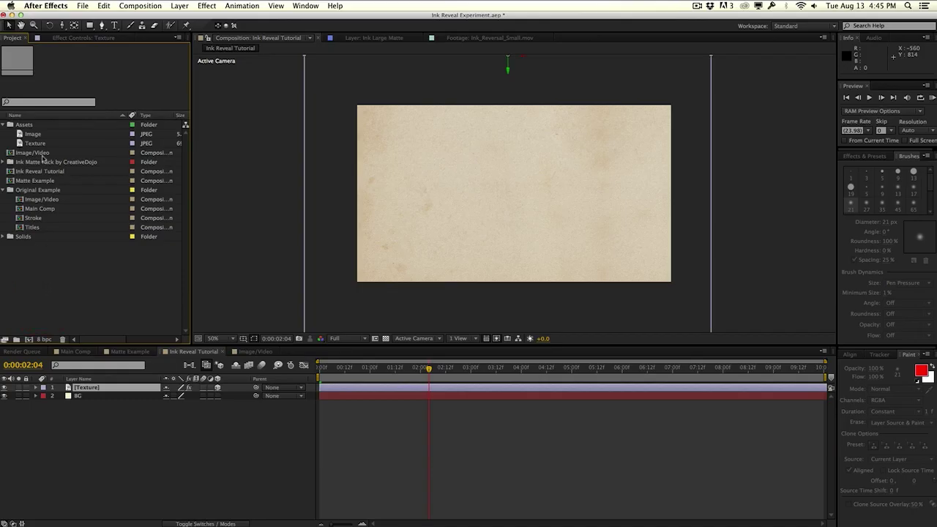
pyautogui.moveTo(42, 154); pyautogui.dragTo(112, 389)
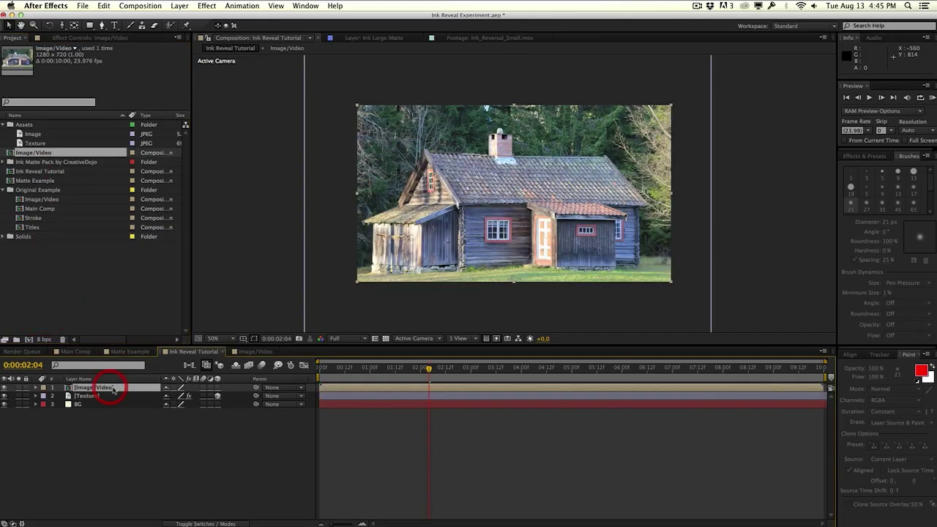
pyautogui.moveTo(401, 370); pyautogui.dragTo(437, 356)
pyautogui.press('s')
pyautogui.moveTo(177, 396); pyautogui.dragTo(167, 395)
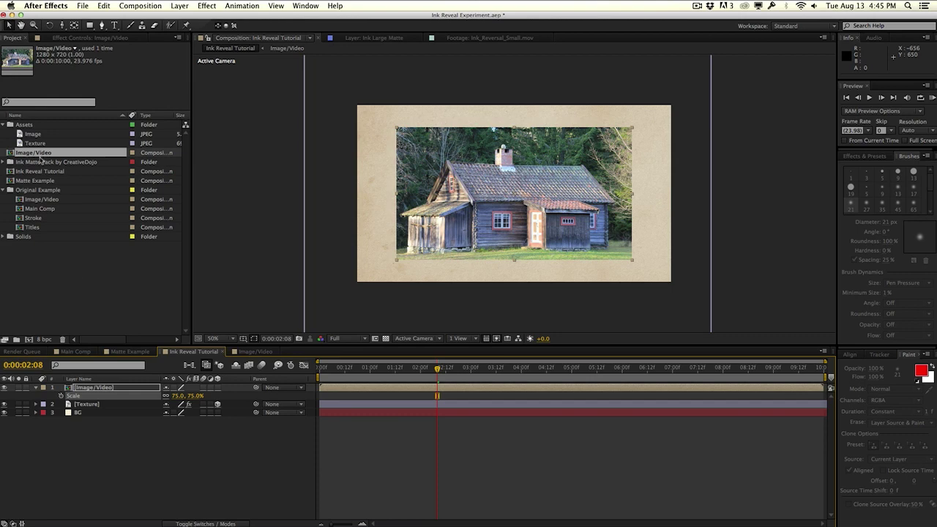
# Examine how the ink spreads in Ink_Dark, Ink_Reversal_Medium, Ink_Small_2 and Ink_Full from the Ink Matte Pack folder.
pyautogui.click(6, 163)
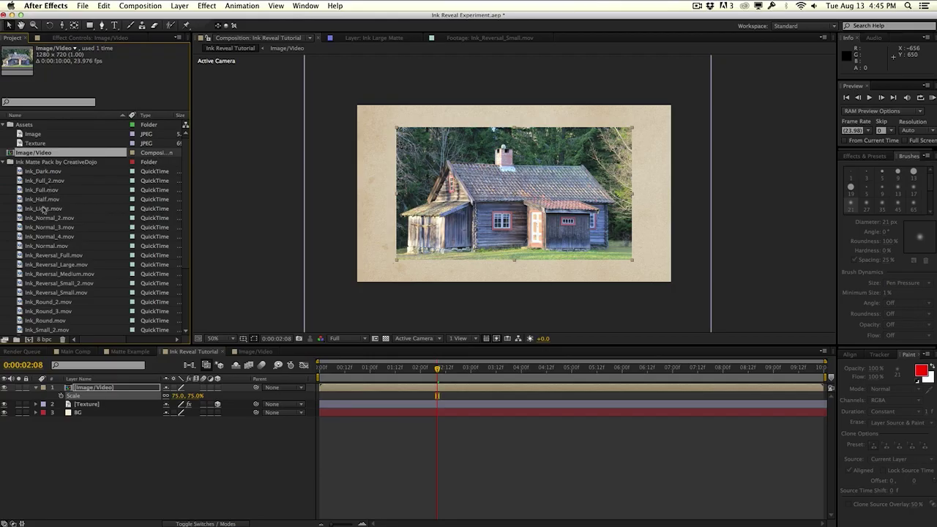
pyautogui.click(44, 173)
pyautogui.doubleClick(44, 173)
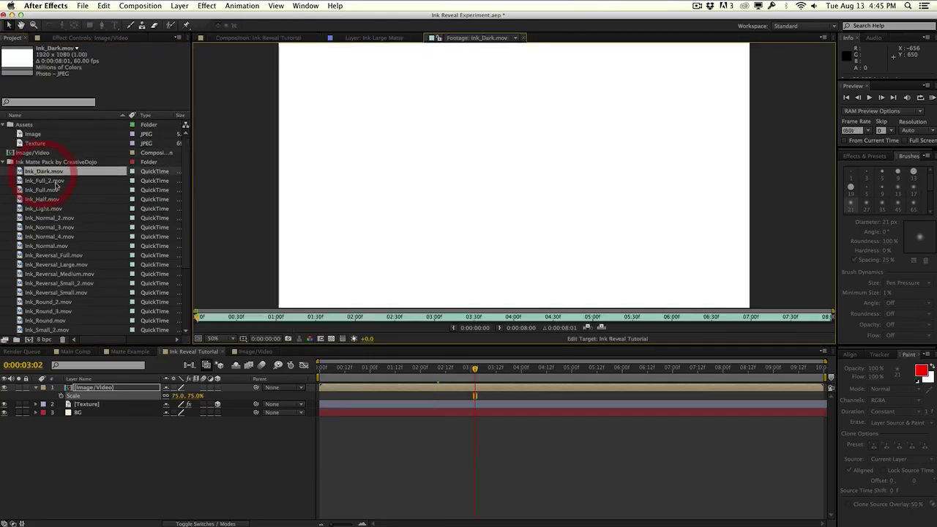
pyautogui.moveTo(199, 316); pyautogui.dragTo(567, 316)
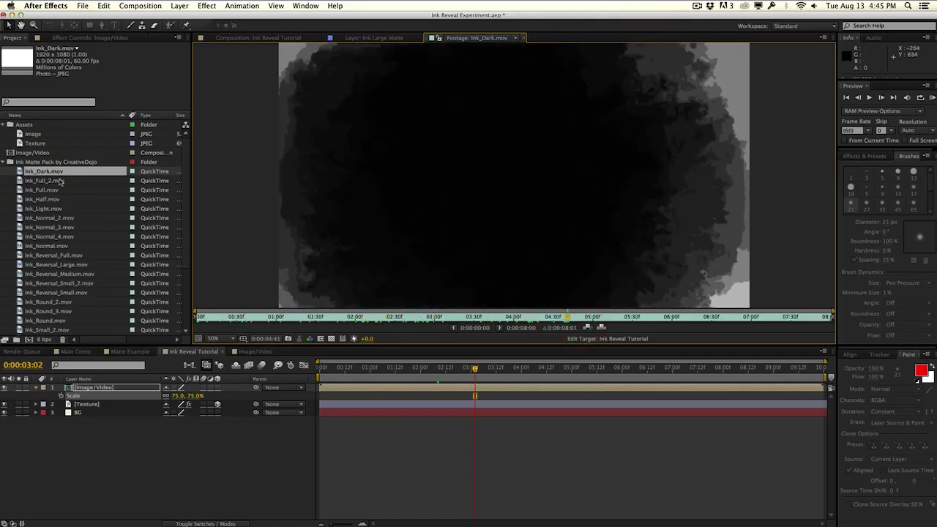
pyautogui.scroll(-3, 61, 258)
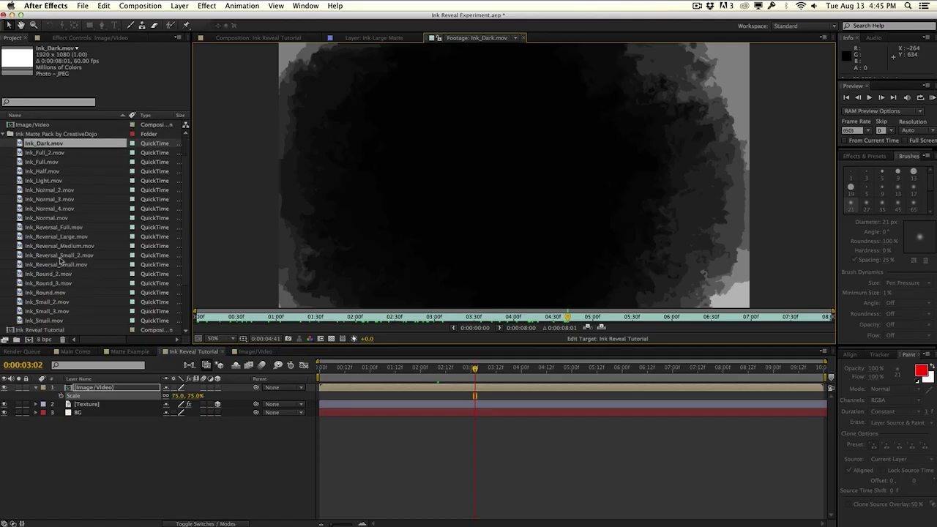
pyautogui.doubleClick(61, 246)
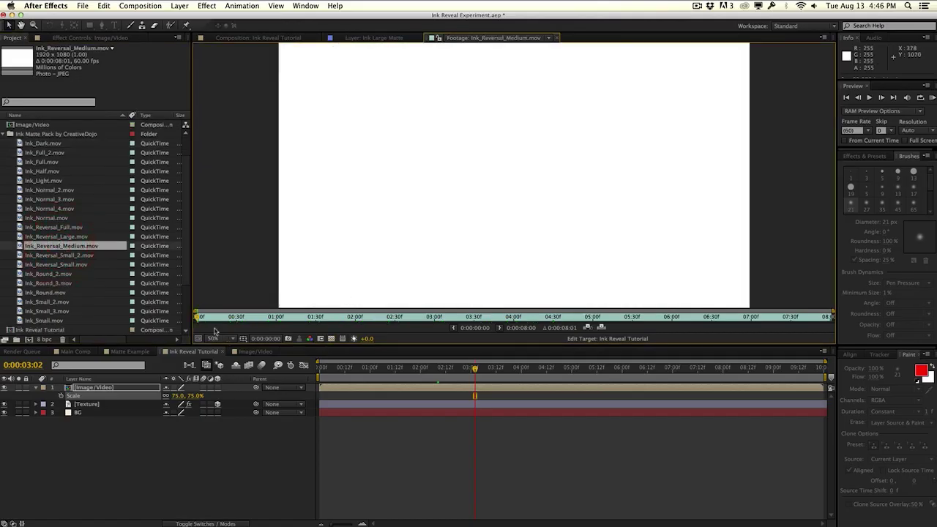
pyautogui.moveTo(199, 316); pyautogui.dragTo(723, 323)
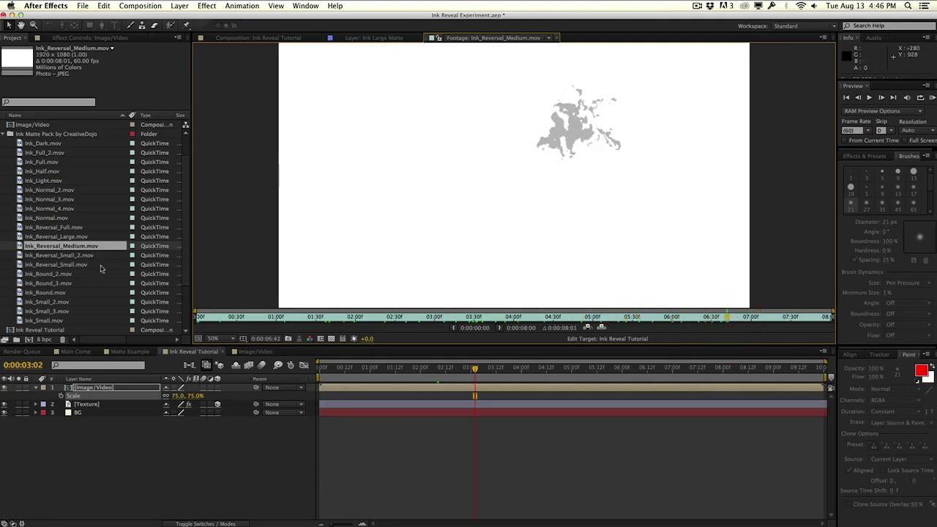
pyautogui.scroll(-2, 89, 278)
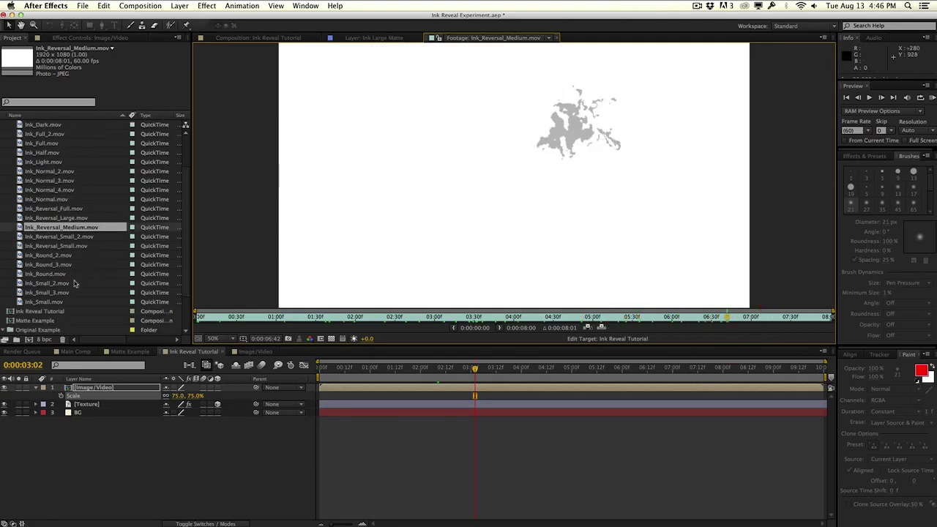
pyautogui.doubleClick(66, 283)
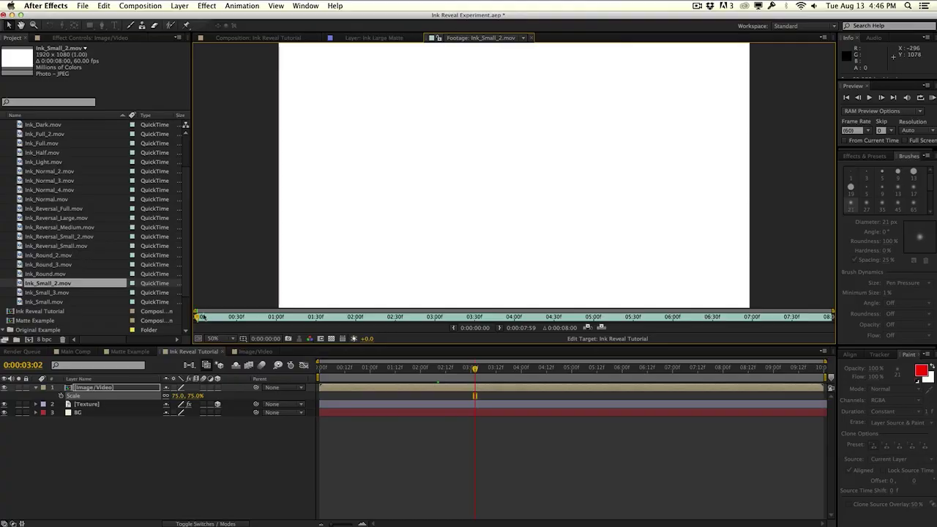
pyautogui.moveTo(202, 316); pyautogui.dragTo(535, 317)
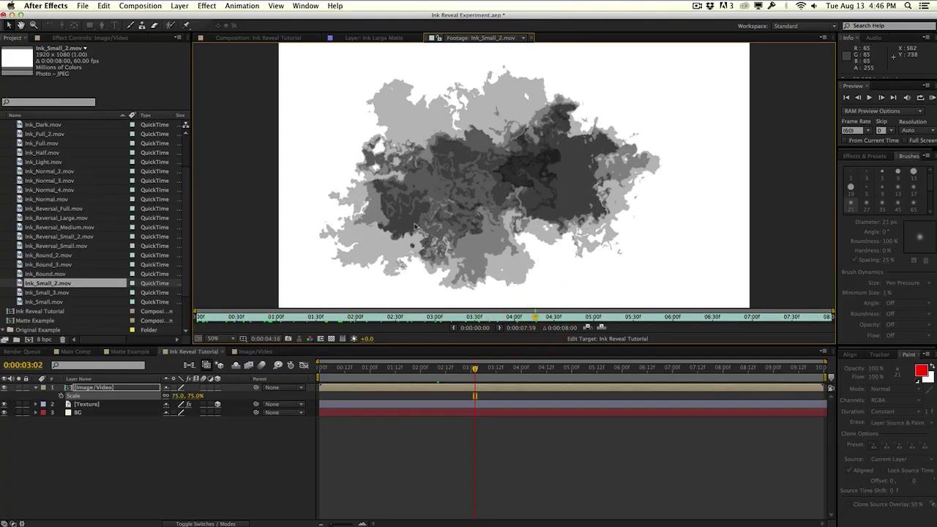
pyautogui.scroll(1, 68, 247)
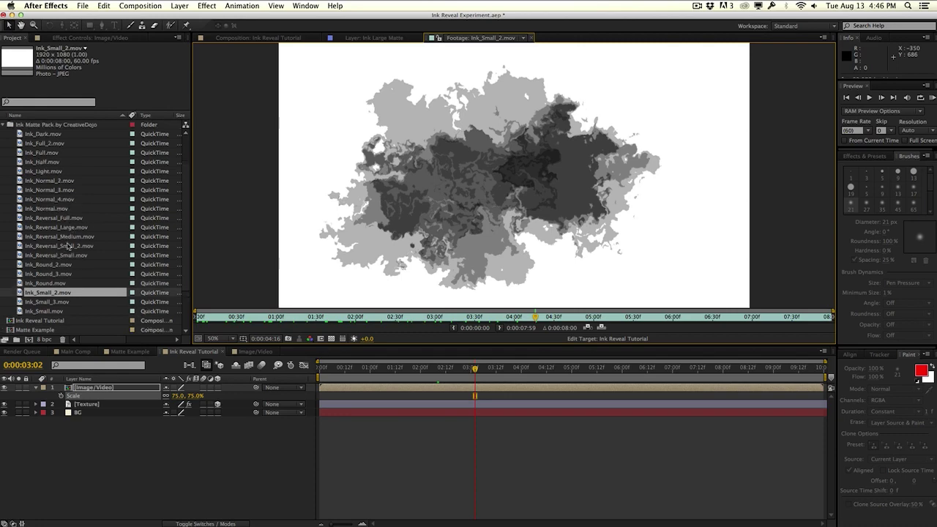
pyautogui.scroll(1, 68, 248)
pyautogui.doubleClick(67, 173)
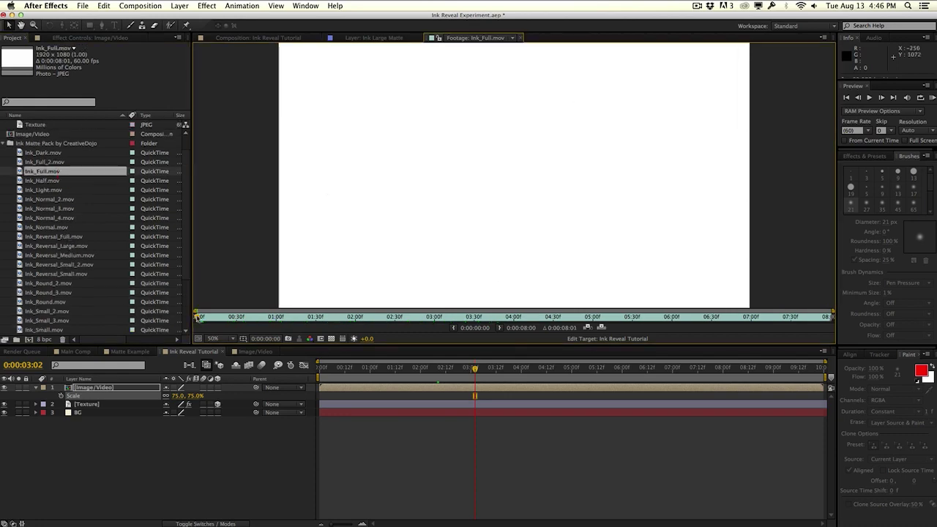
pyautogui.moveTo(199, 316)
pyautogui.mouseDown()
pyautogui.moveTo(253, 329)
pyautogui.moveTo(535, 322)
pyautogui.moveTo(464, 305)
pyautogui.moveTo(313, 316)
pyautogui.mouseUp()
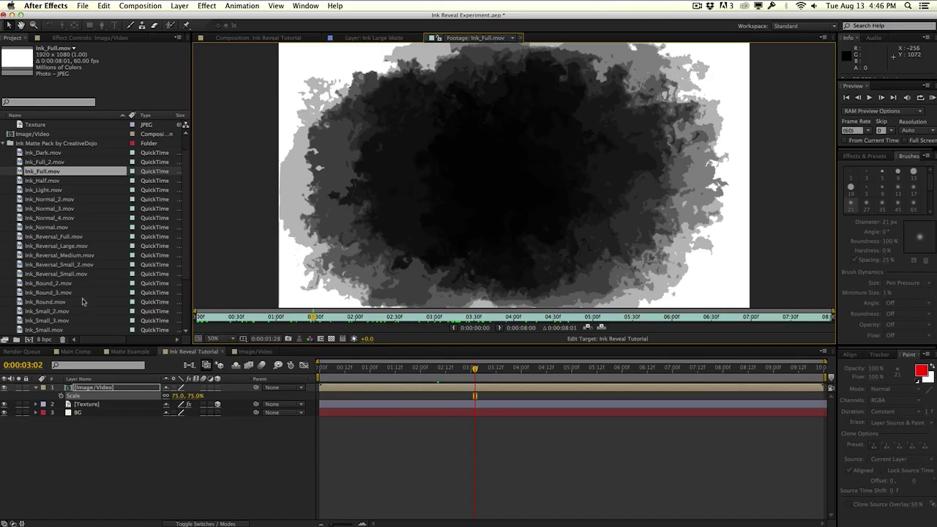
# Add Ink_Small.mov to the Ink Reveal Tutorial composition above the Image/Video layer, with the ink spread shown at 0:00:04:16.
pyautogui.click(260, 37)
pyautogui.scroll(-2, 53, 278)
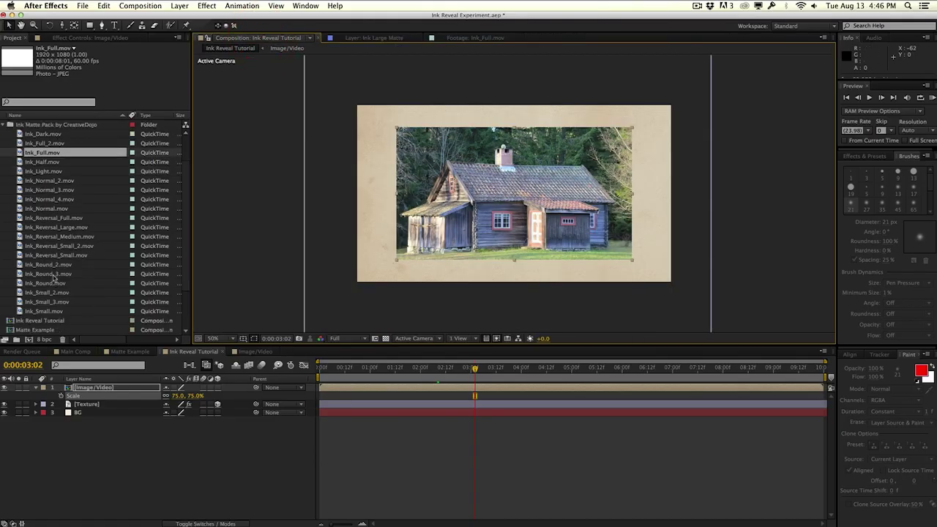
pyautogui.click(49, 311)
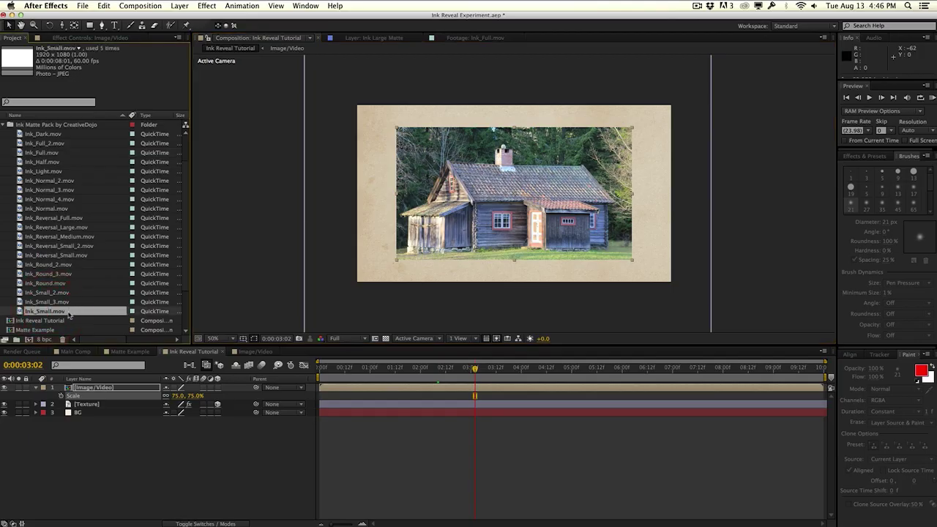
pyautogui.moveTo(69, 315)
pyautogui.mouseDown()
pyautogui.moveTo(93, 344)
pyautogui.moveTo(106, 407)
pyautogui.moveTo(117, 388)
pyautogui.moveTo(121, 395)
pyautogui.mouseUp()
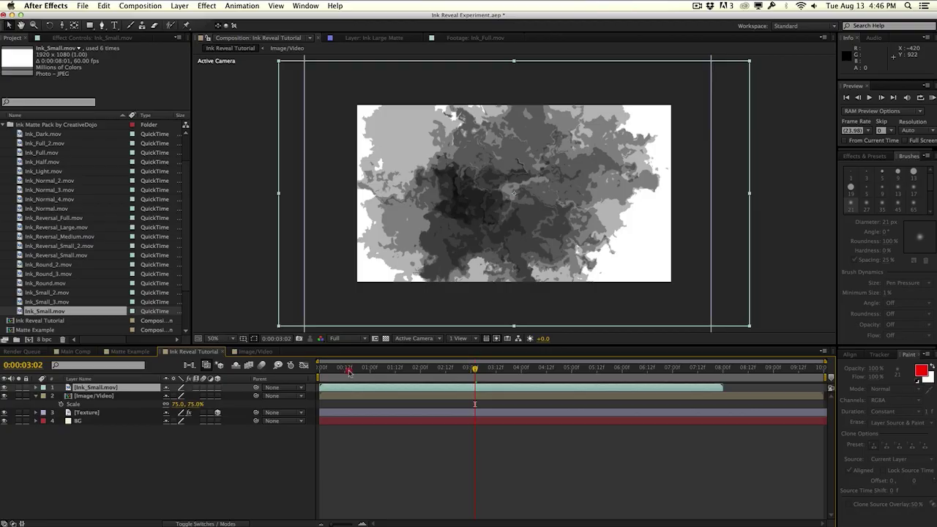
pyautogui.moveTo(348, 372)
pyautogui.mouseDown()
pyautogui.moveTo(547, 373)
pyautogui.moveTo(554, 393)
pyautogui.mouseUp()
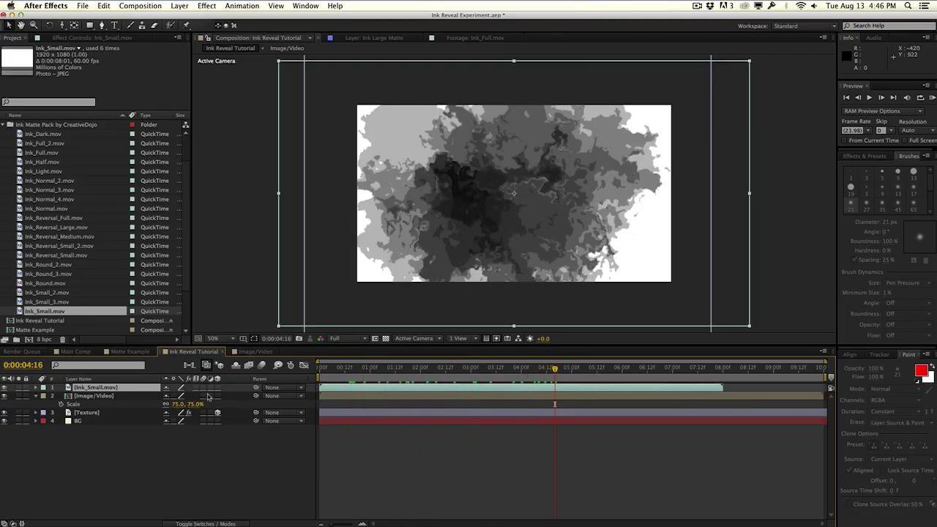
# Scale the Ink_Small.mov layer to 86% and shift it slightly leftward over the house image.
pyautogui.press('s')
pyautogui.moveTo(179, 395); pyautogui.dragTo(174, 395)
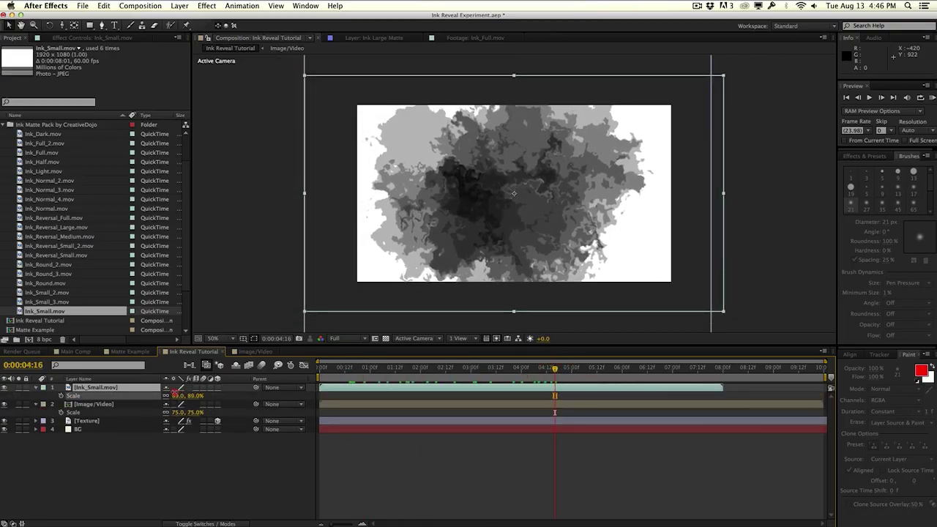
pyautogui.moveTo(495, 275); pyautogui.dragTo(486, 276)
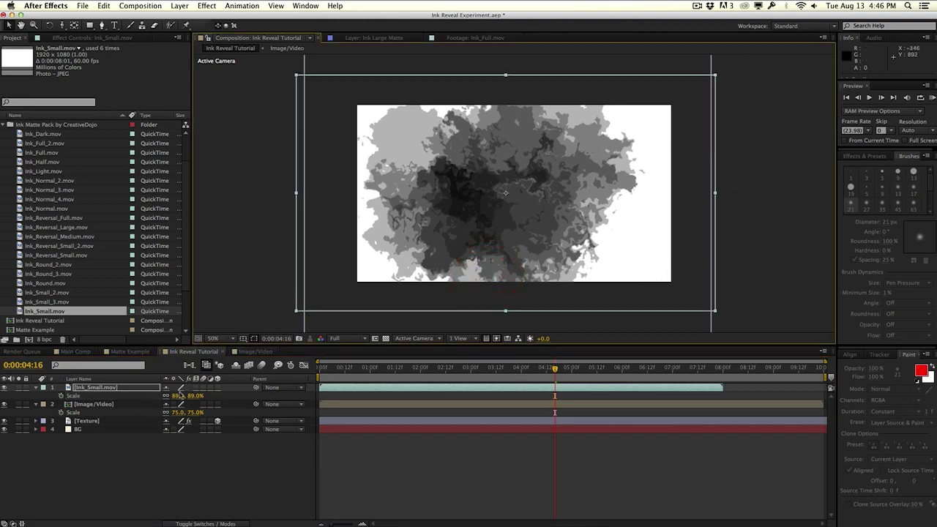
pyautogui.moveTo(179, 395); pyautogui.dragTo(177, 396)
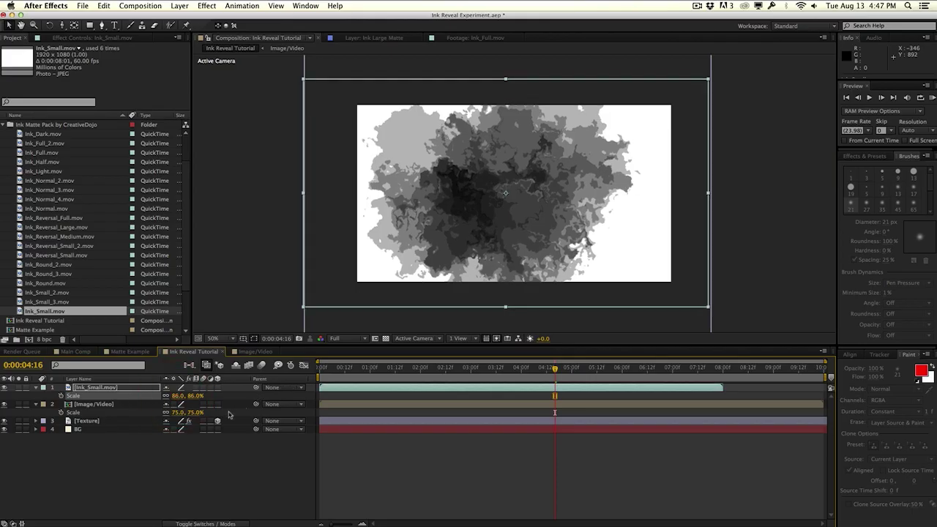
# Set the Image/Video layer's track matte to Luma Inverted Matte using Ink_Small.mov.
pyautogui.click(106, 403)
pyautogui.click(113, 387)
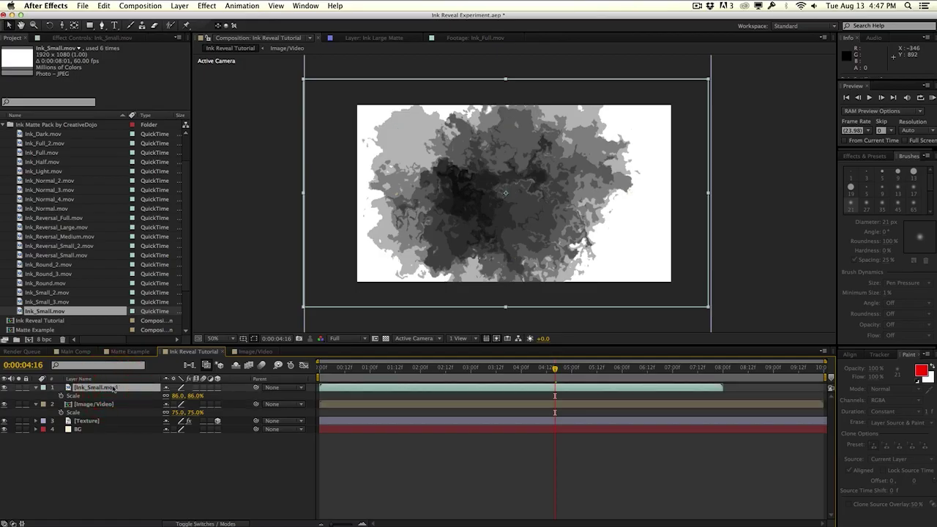
pyautogui.click(114, 404)
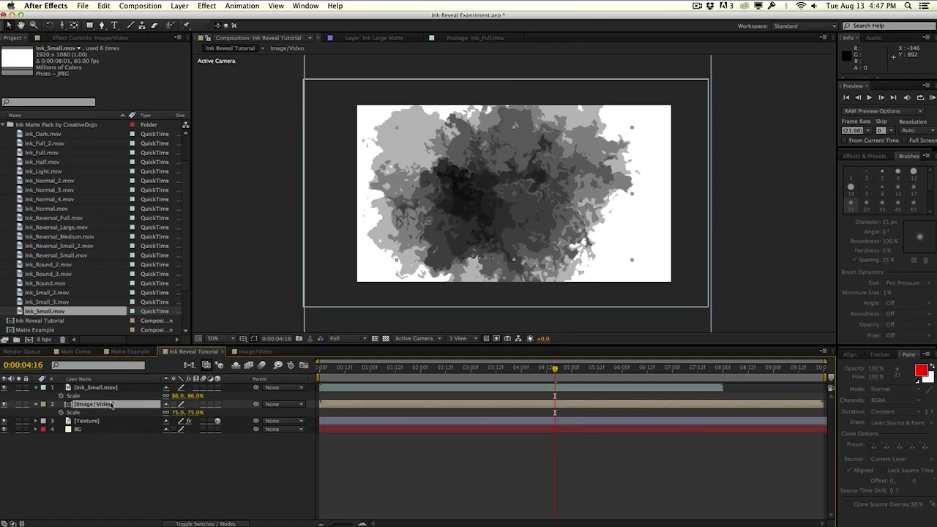
pyautogui.click(209, 523)
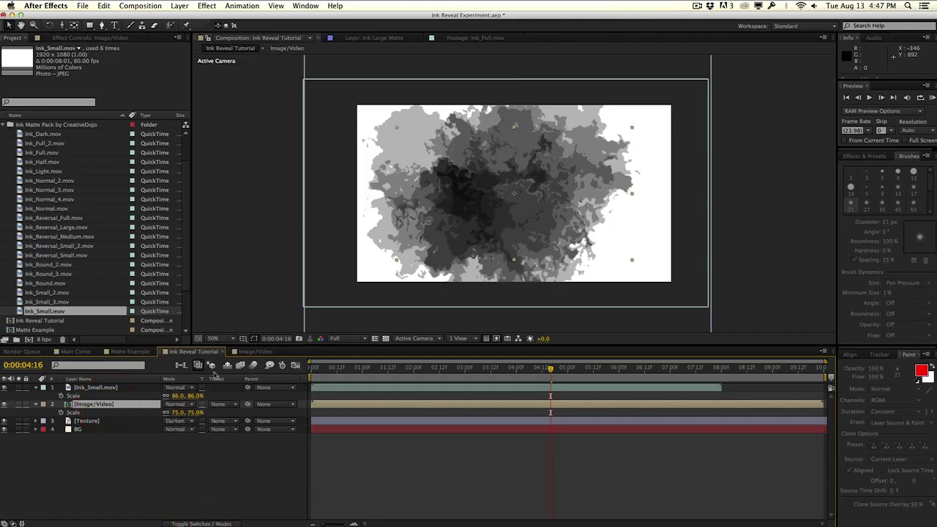
pyautogui.click(218, 404)
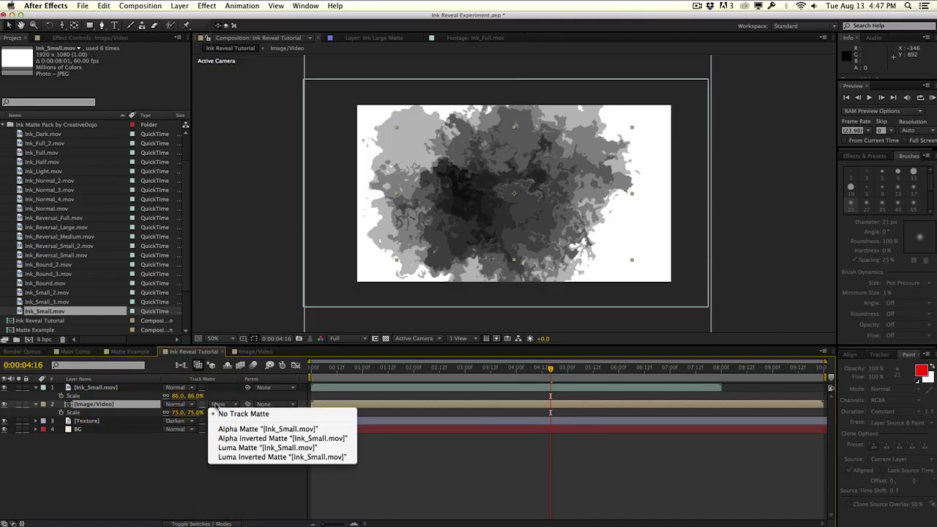
pyautogui.click(236, 457)
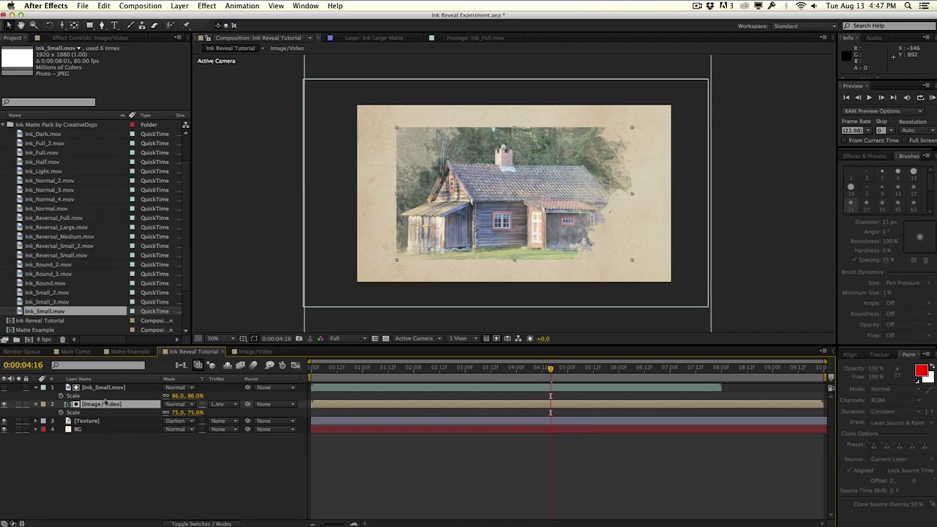
# Examine how the ink footage reveals the house over time, comparing the temporarily shown matte layer with the masked image.
pyautogui.click(105, 387)
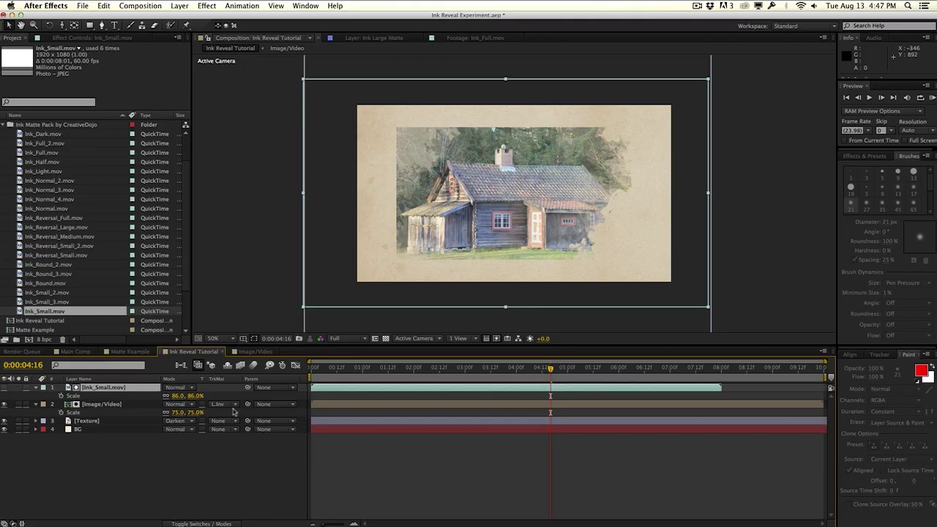
pyautogui.moveTo(535, 369); pyautogui.dragTo(303, 375)
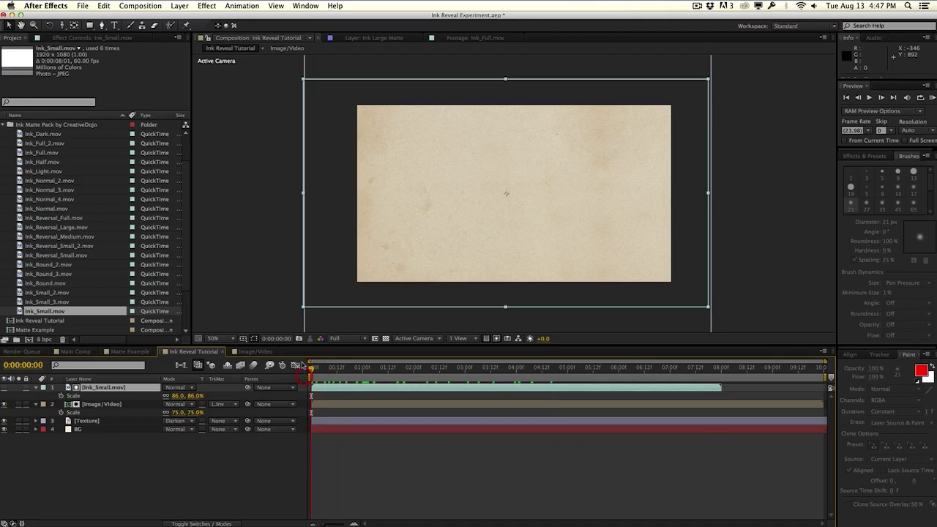
pyautogui.click(4, 388)
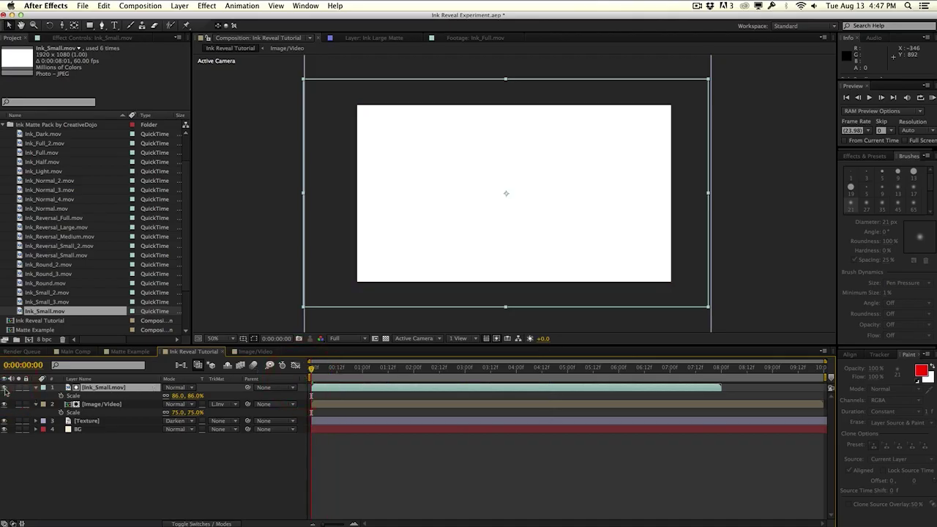
pyautogui.moveTo(364, 371); pyautogui.dragTo(432, 382)
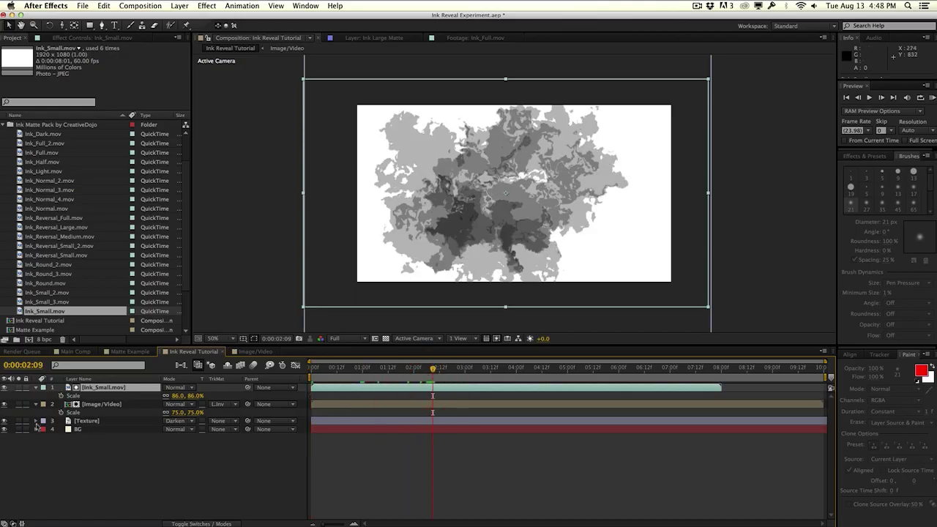
pyautogui.click(5, 387)
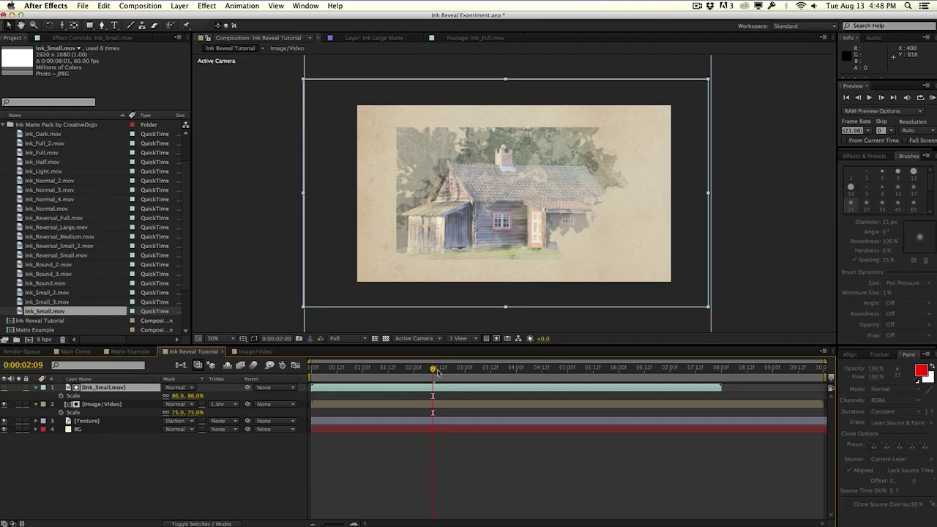
pyautogui.moveTo(435, 370); pyautogui.dragTo(558, 369)
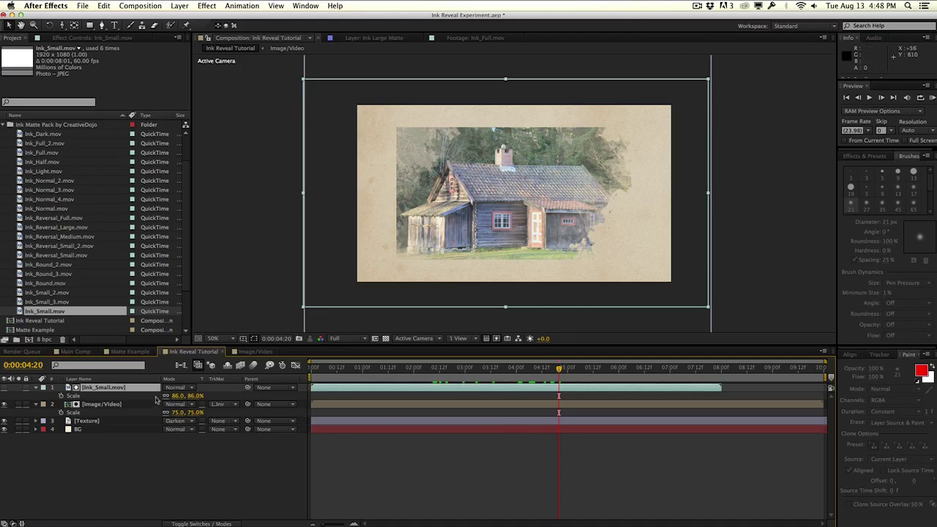
# Scale the Ink_Small.mov matte down to 49% and compare its bounds with those of the Image/Video layer.
pyautogui.press('s')
pyautogui.press('s')
pyautogui.moveTo(180, 396); pyautogui.dragTo(161, 395)
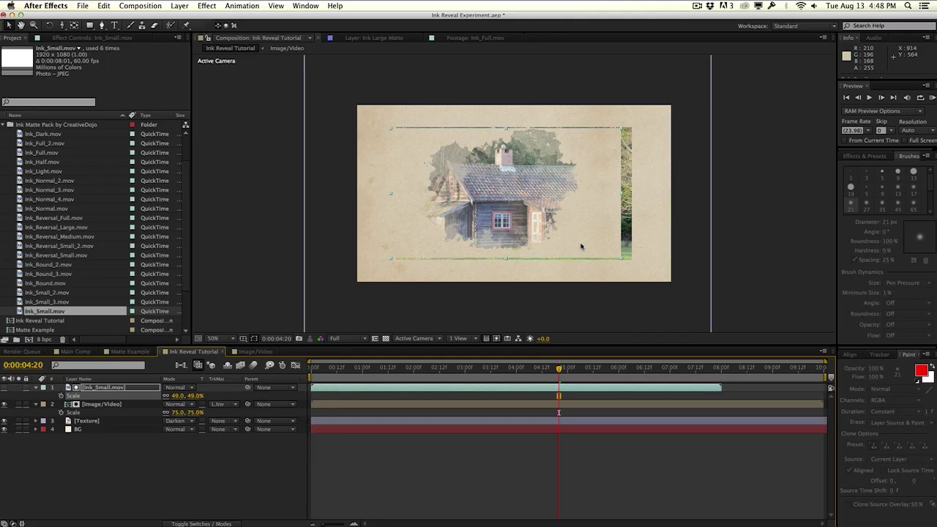
pyautogui.click(128, 405)
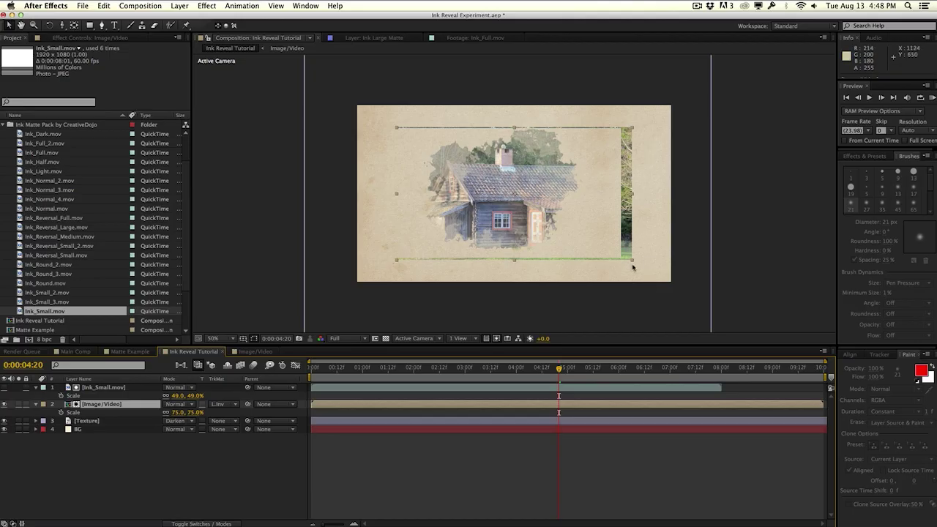
pyautogui.click(142, 388)
pyautogui.click(138, 406)
pyautogui.click(141, 388)
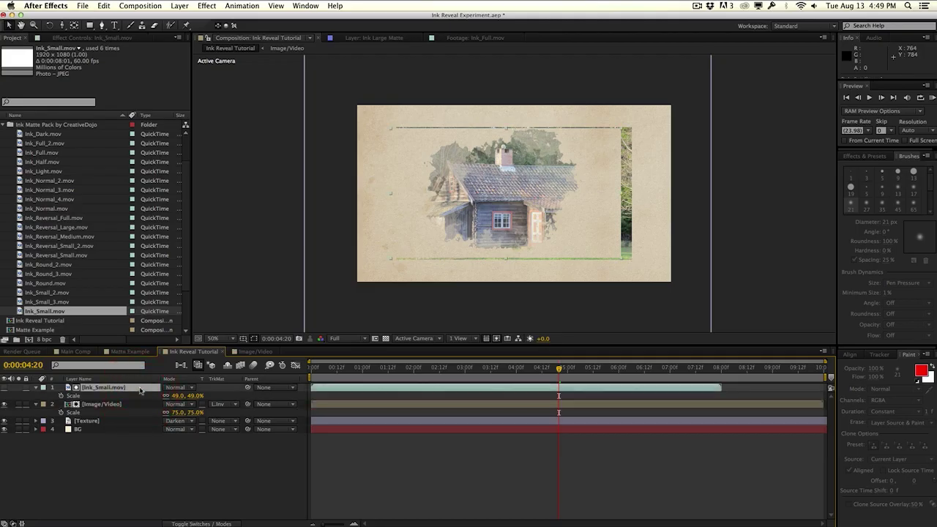
# Try the Ink_Small.mov matte at 51% and 63% scale, and return it to 49%.
pyautogui.moveTo(170, 398); pyautogui.dragTo(178, 396)
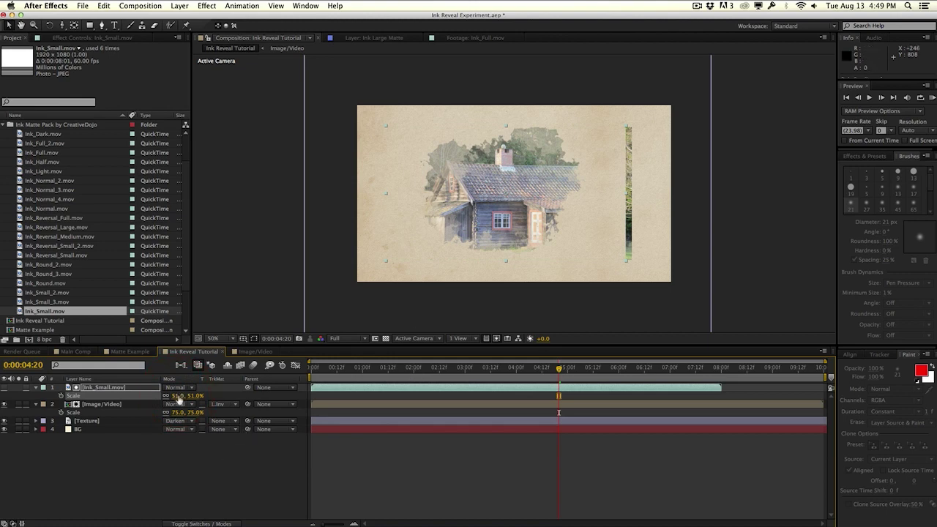
pyautogui.moveTo(177, 395); pyautogui.dragTo(184, 394)
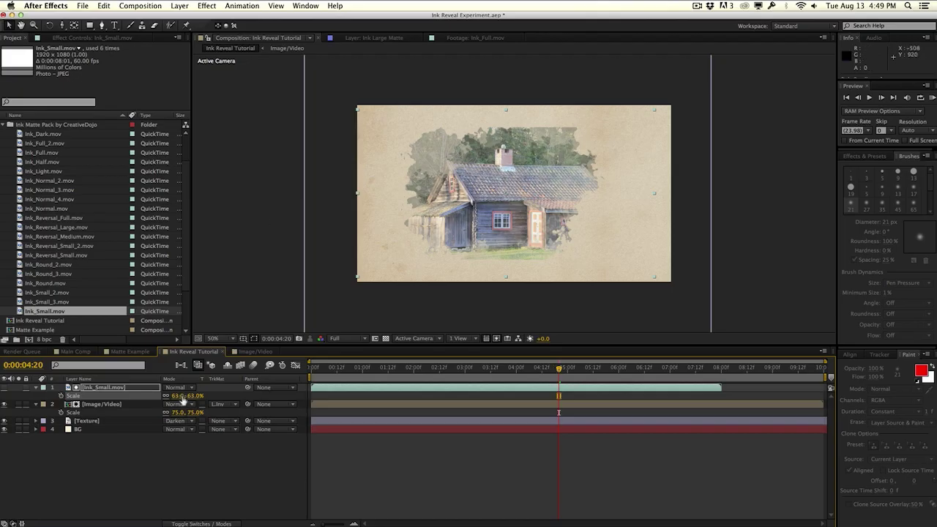
pyautogui.moveTo(178, 396); pyautogui.dragTo(170, 395)
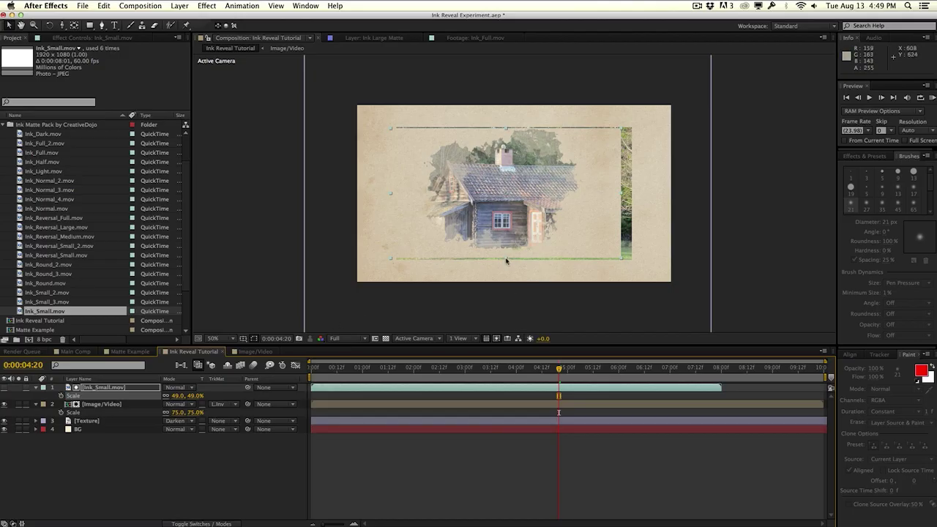
# Stretch the Ink_Small.mov matte to the image's right and bottom edges, and shrink it to 40.6 x 38.2% at 0:00:04:16.
pyautogui.moveTo(621, 194); pyautogui.dragTo(631, 193)
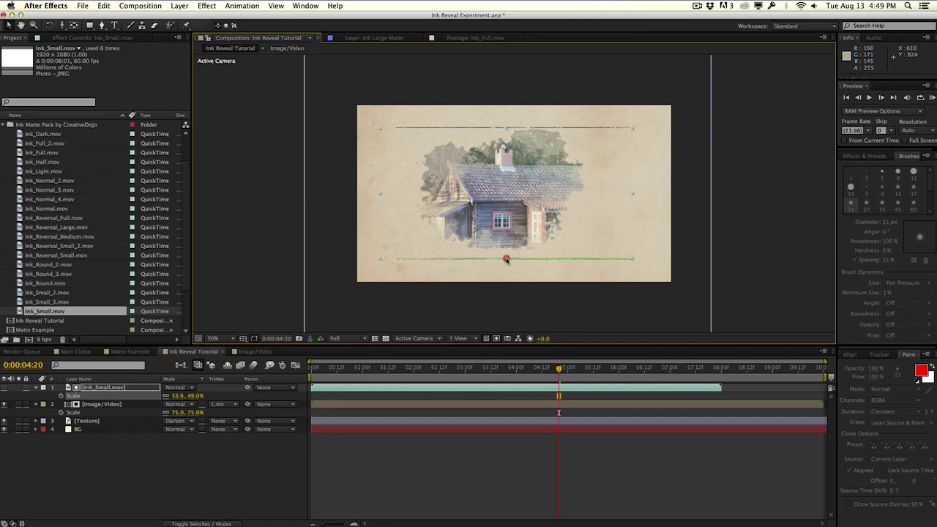
pyautogui.moveTo(506, 259); pyautogui.dragTo(505, 261)
pyautogui.press('pageup')
pyautogui.press('pageup')
pyautogui.press('pageup')
pyautogui.press('pageup')
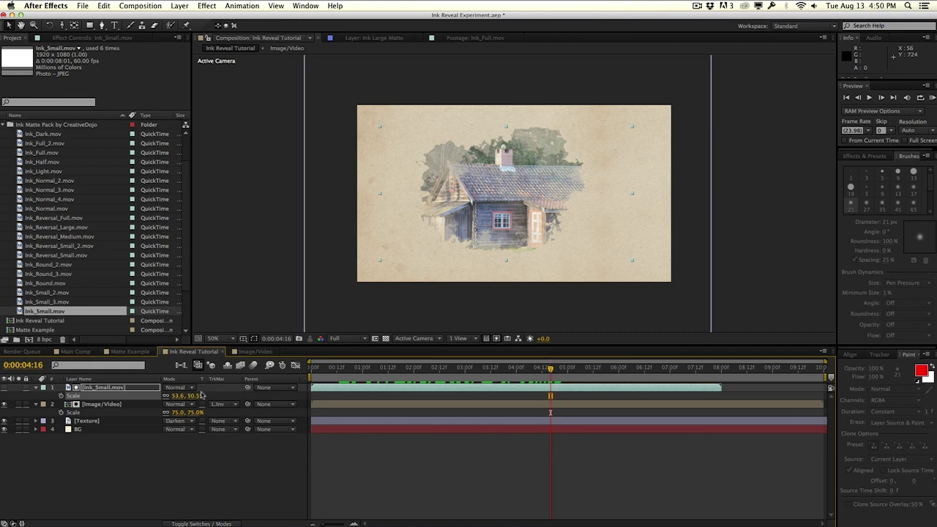
pyautogui.moveTo(182, 395); pyautogui.dragTo(169, 395)
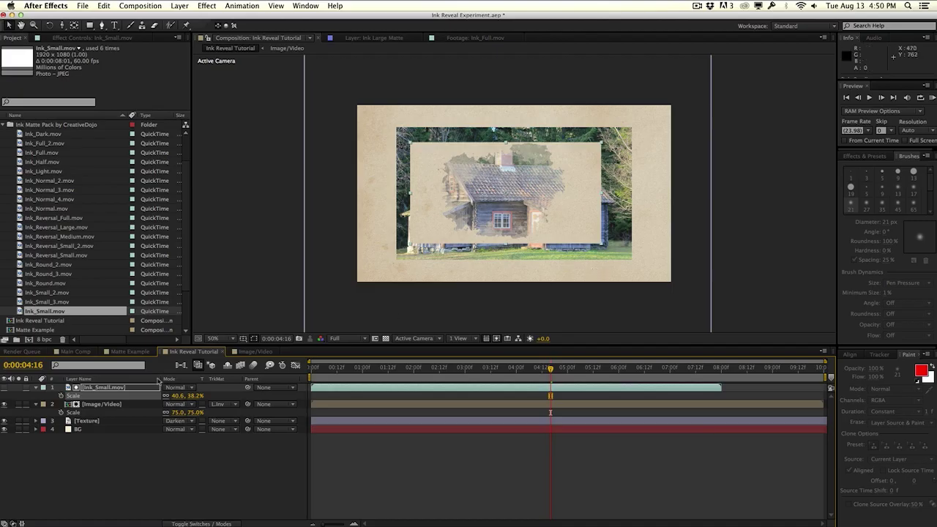
# Remove the track matte from the Image/Video layer.
pyautogui.click(131, 390)
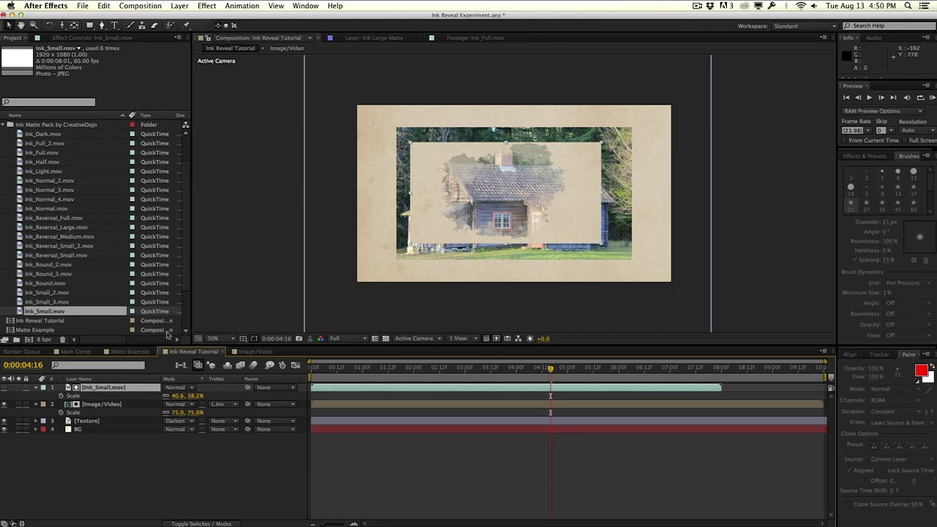
pyautogui.click(220, 404)
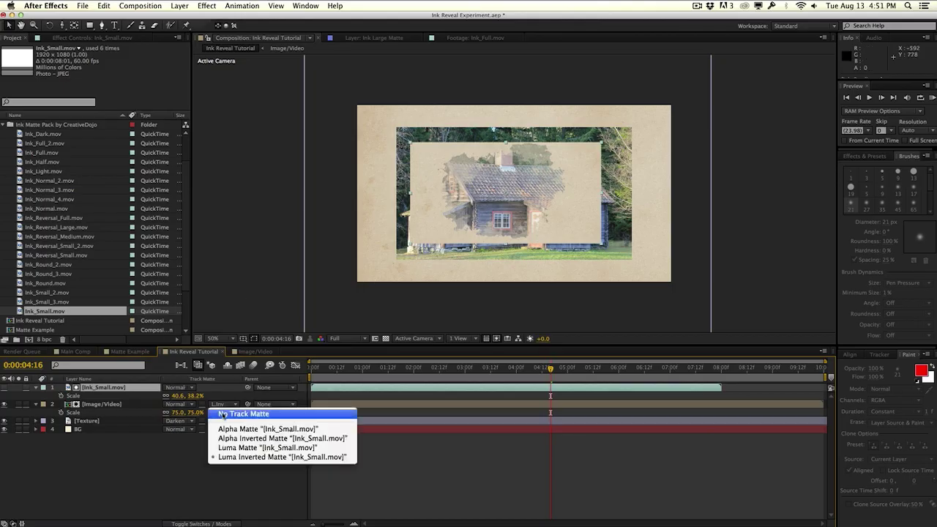
pyautogui.click(222, 414)
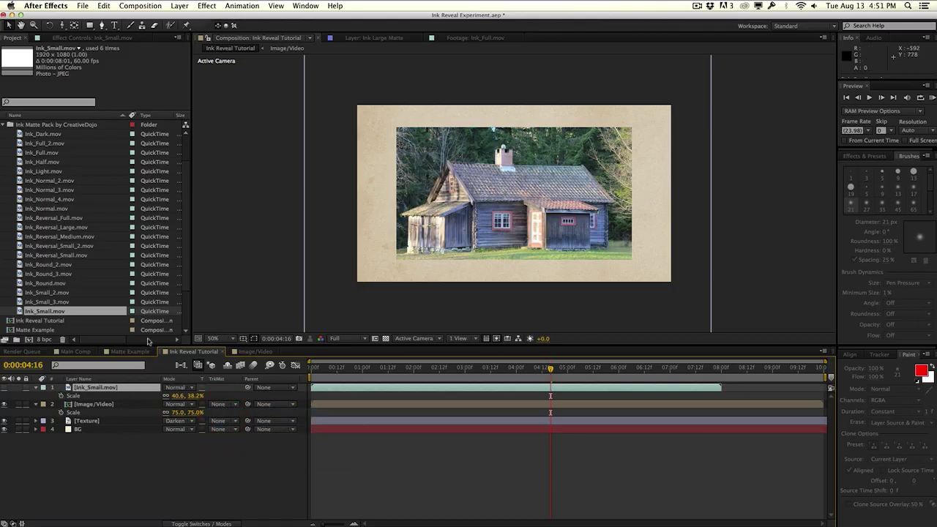
# Pre-compose Ink_Small.mov as Ink Matte Larger with all attributes moved into it, and open the new composition.
pyautogui.click(180, 5)
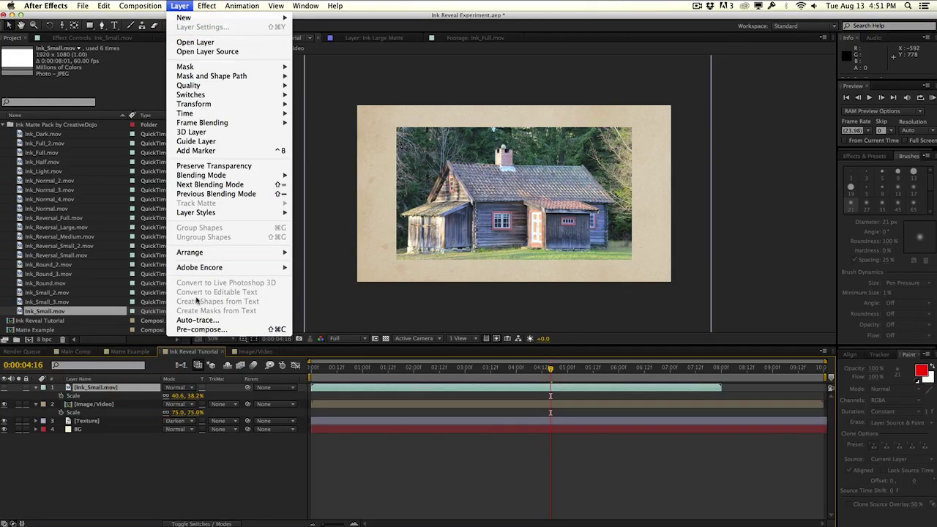
pyautogui.click(194, 329)
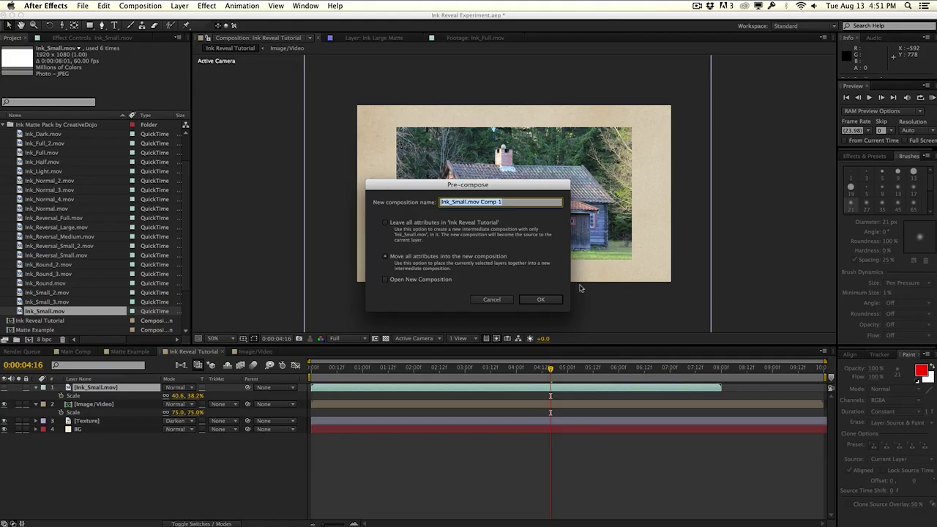
pyautogui.write('Ink')
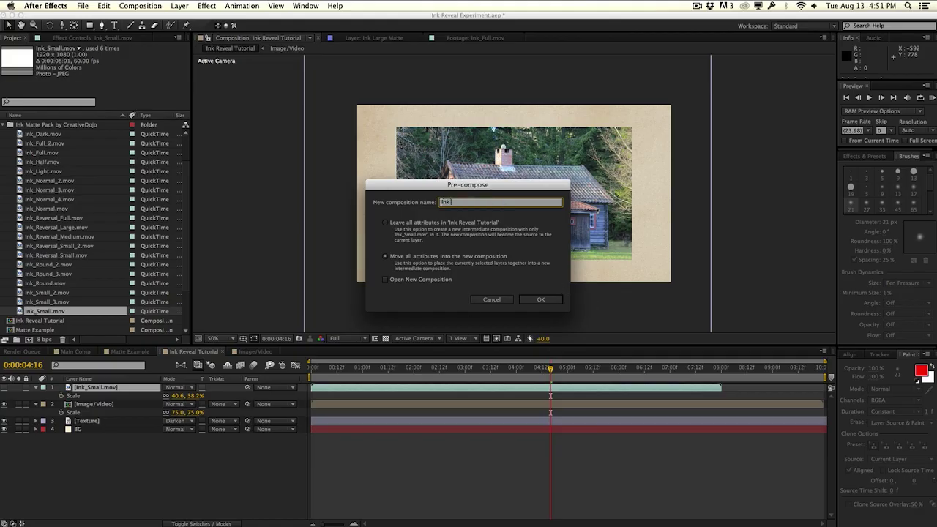
pyautogui.write(' Matte Larger')
pyautogui.press('Return')
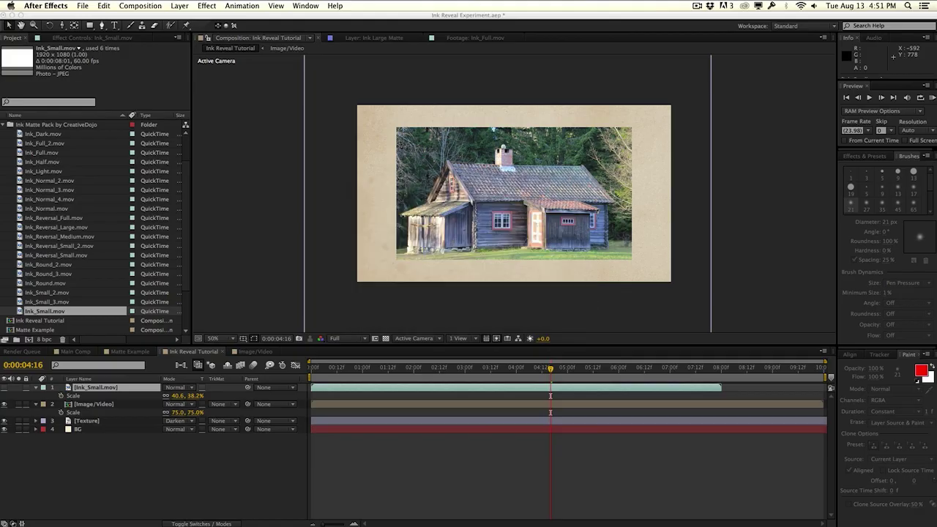
pyautogui.doubleClick(146, 387)
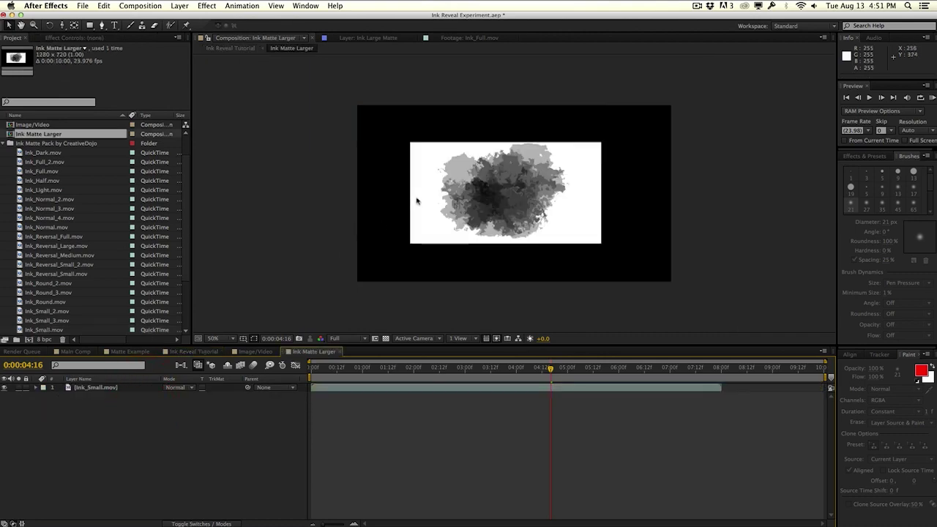
# Add a white 1280 x 720 solid named BG to Ink Matte Larger, and place it beneath Ink_Small.mov.
pyautogui.click(179, 6)
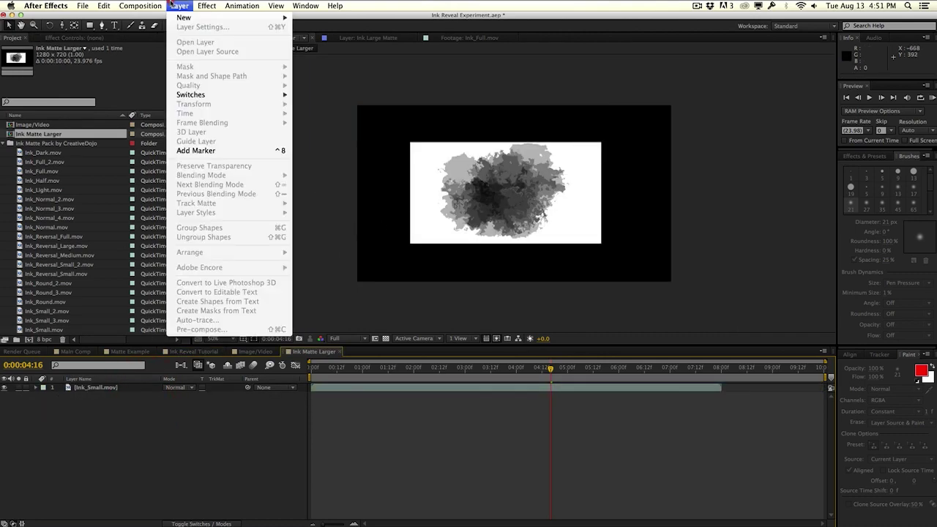
pyautogui.click(303, 27)
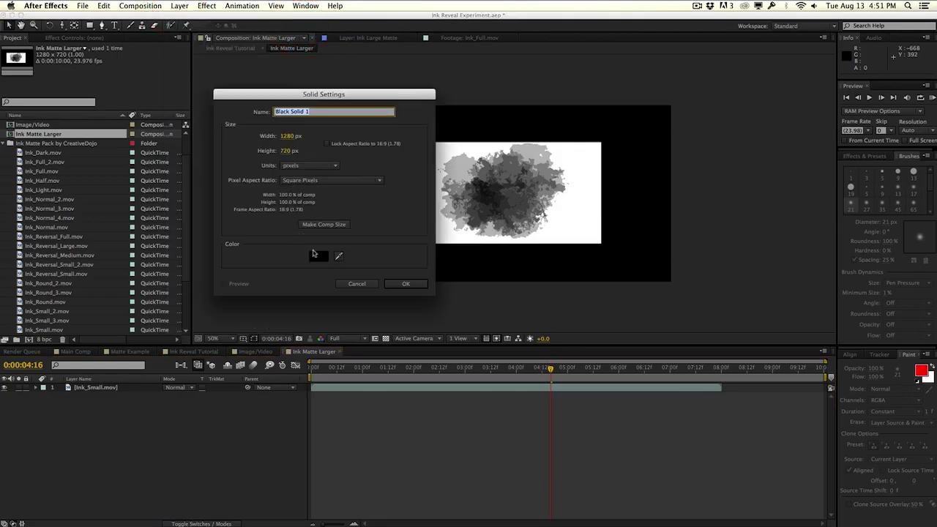
pyautogui.click(318, 256)
pyautogui.click(31, 68)
pyautogui.moveTo(31, 68); pyautogui.dragTo(14, 69)
pyautogui.click(227, 72)
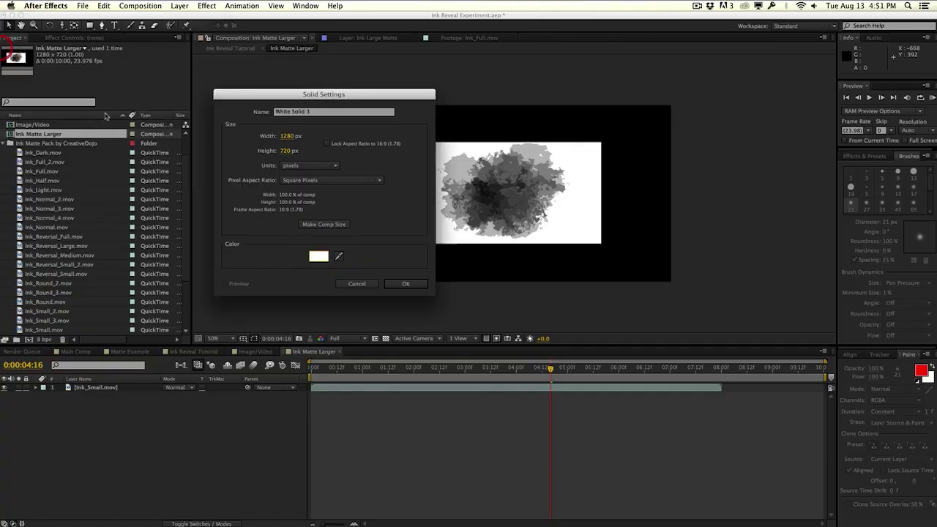
pyautogui.tripleClick(337, 110)
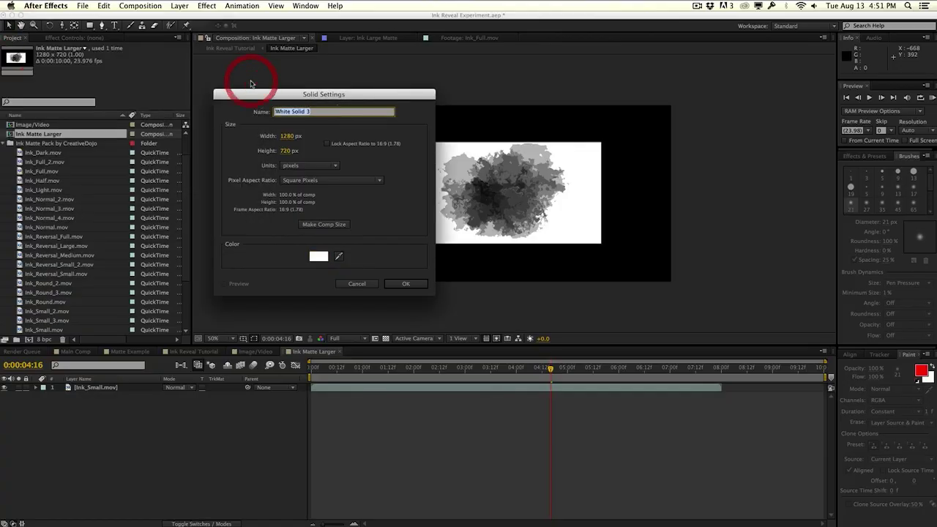
pyautogui.write('BG')
pyautogui.press('Return')
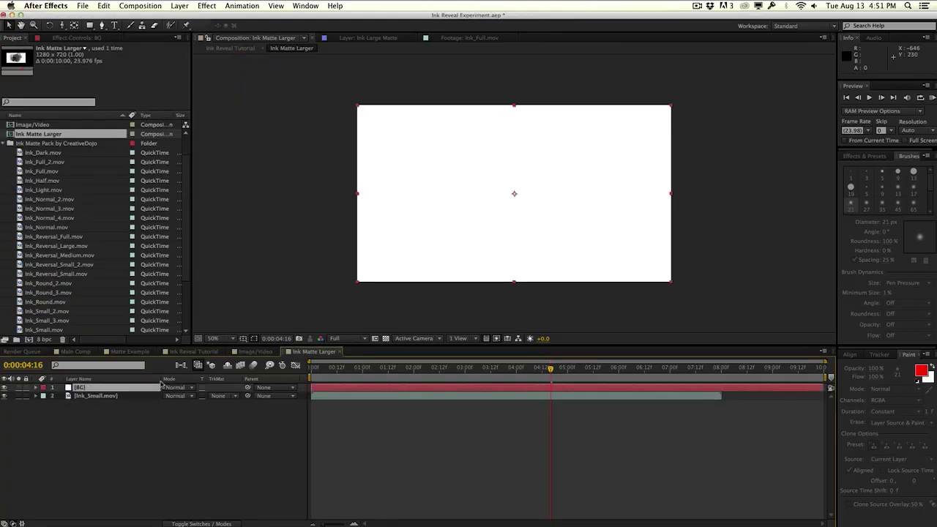
pyautogui.moveTo(158, 387); pyautogui.dragTo(154, 401)
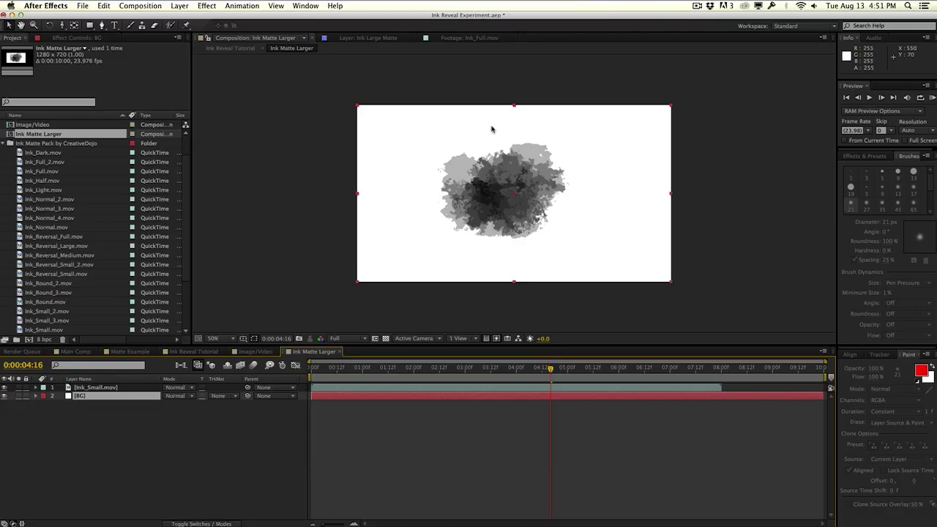
# In Ink Reveal Tutorial, set the Image/Video layer's track matte to Luma Inverted Matte using Ink Matte Larger, and preview the reveal to 0:00:03:04.
pyautogui.click(253, 352)
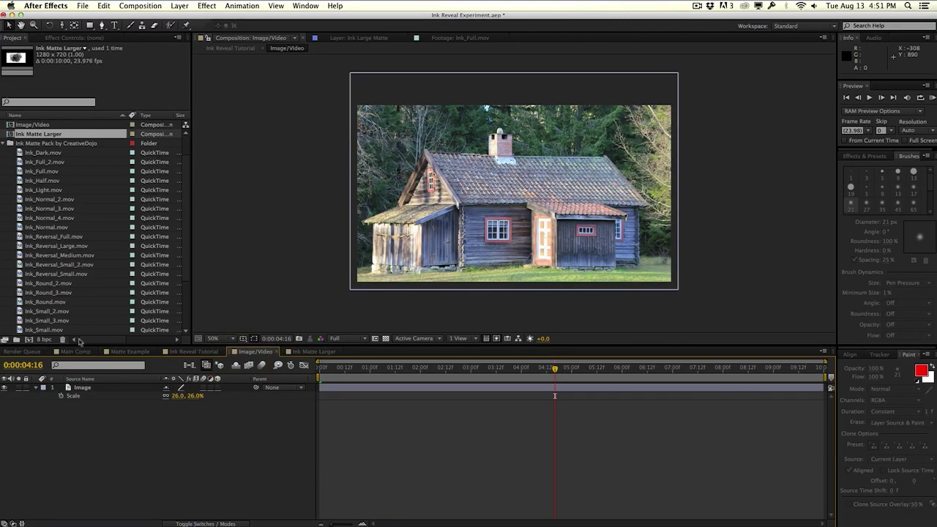
pyautogui.click(185, 351)
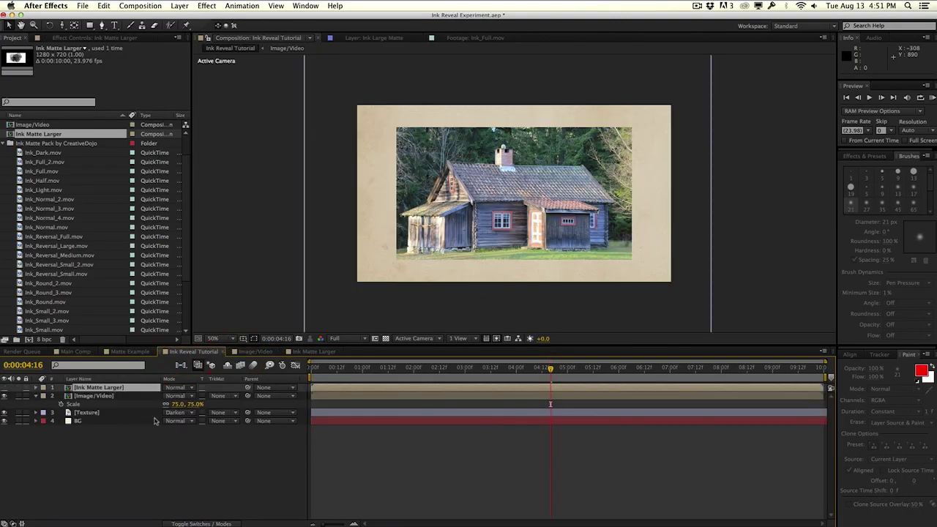
pyautogui.click(229, 397)
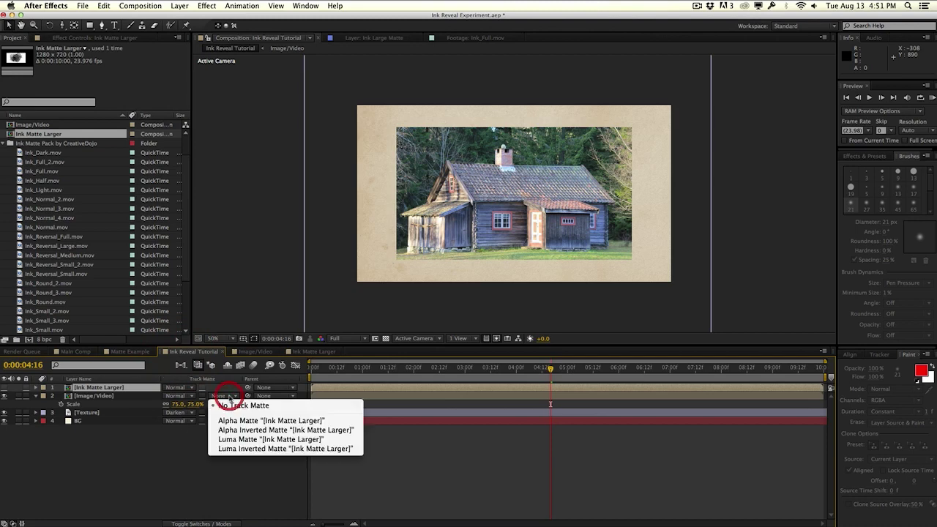
pyautogui.click(229, 447)
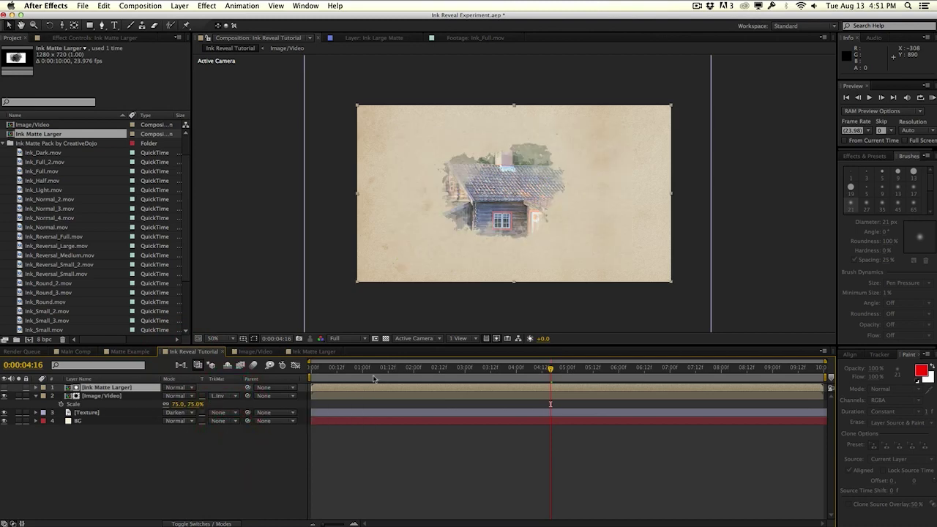
pyautogui.moveTo(371, 372)
pyautogui.mouseDown()
pyautogui.moveTo(319, 369)
pyautogui.moveTo(472, 369)
pyautogui.mouseUp()
# Hide the BG solid in Ink Matte Larger, and check the effect on the reveal in Ink Reveal Tutorial.
pyautogui.click(333, 352)
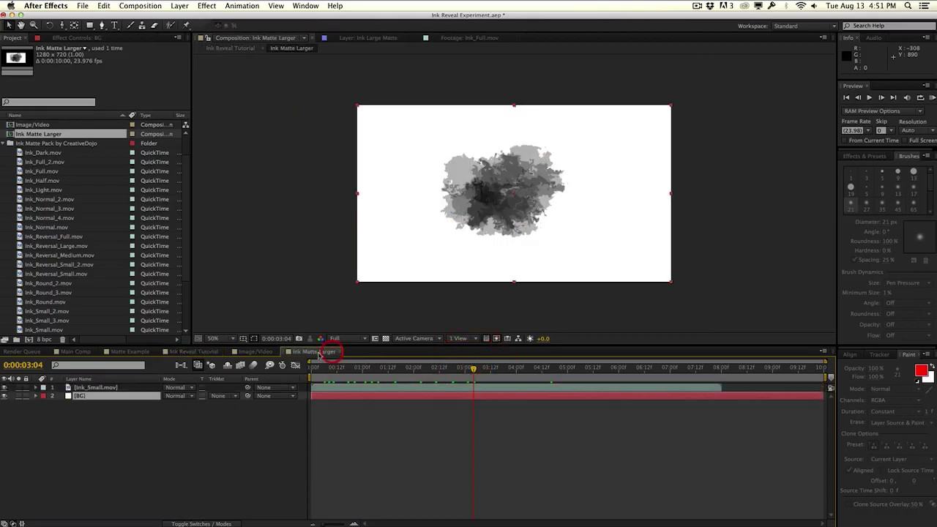
pyautogui.click(5, 396)
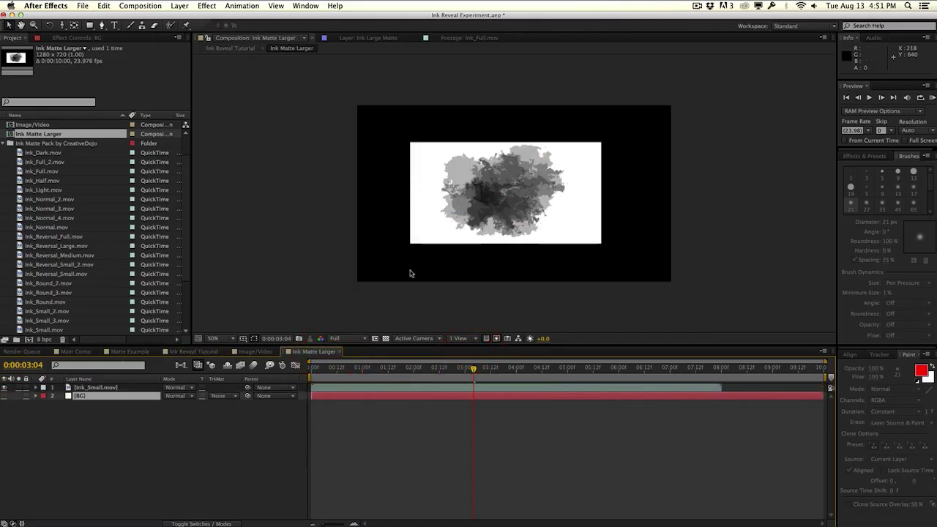
pyautogui.click(188, 351)
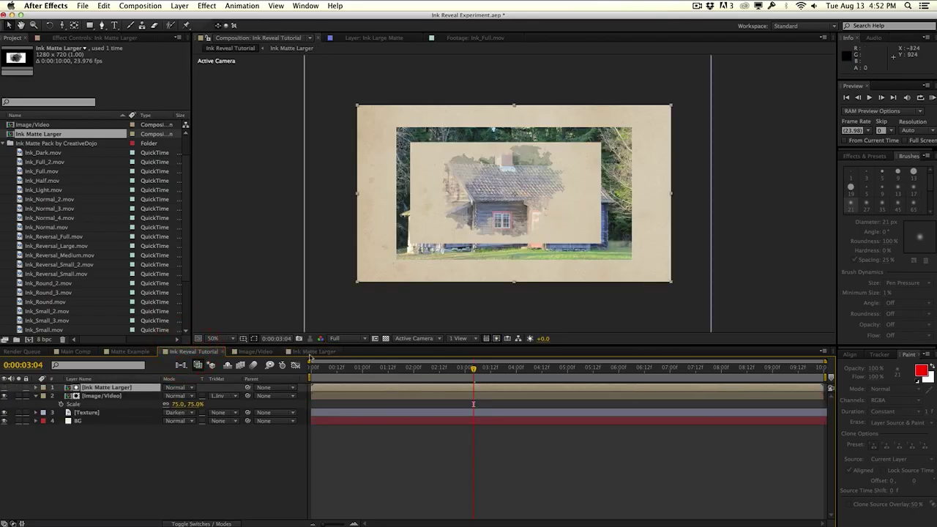
pyautogui.click(314, 352)
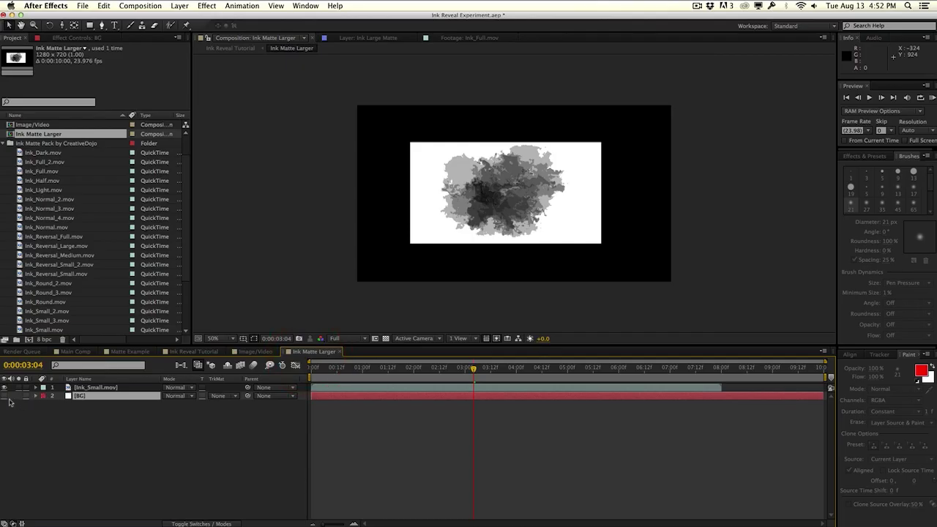
pyautogui.click(184, 352)
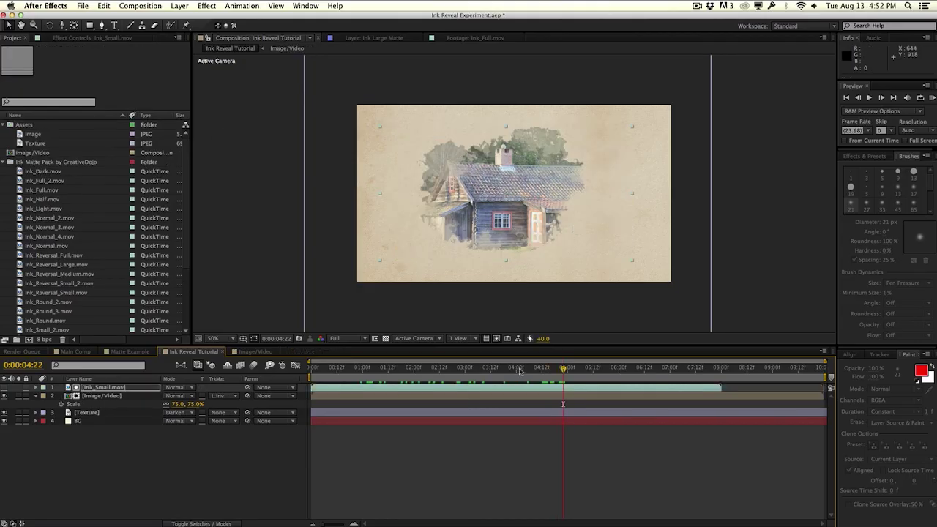
# Apply the ToonIt! Roto Toon effect to the Ink_Small.mov layer, previewing the composition at 0:00:06:15.
pyautogui.moveTo(509, 370); pyautogui.dragTo(650, 370)
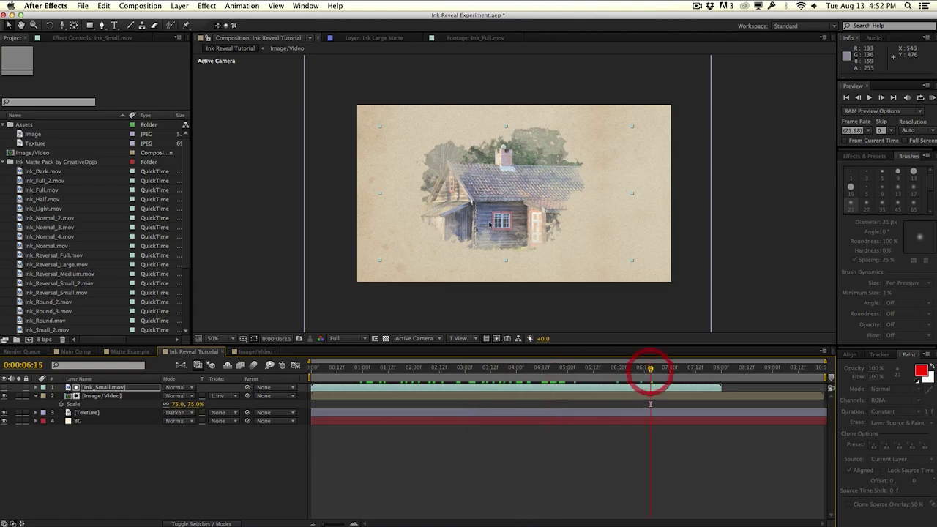
pyautogui.press('.')
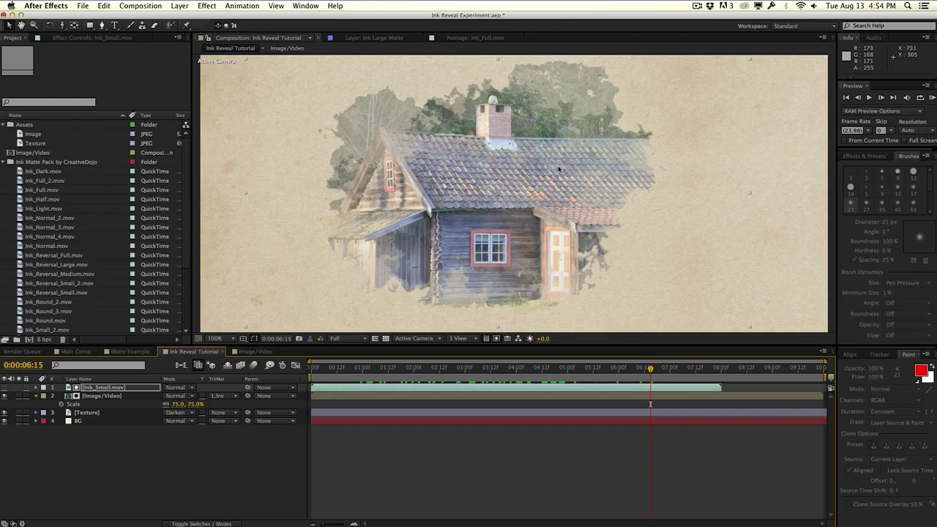
pyautogui.hotkey('shift', '/')
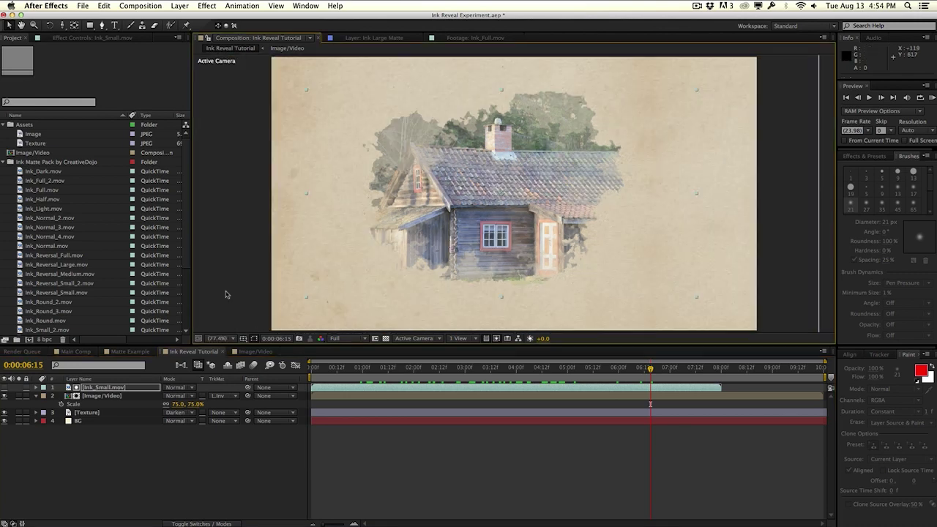
pyautogui.click(207, 5)
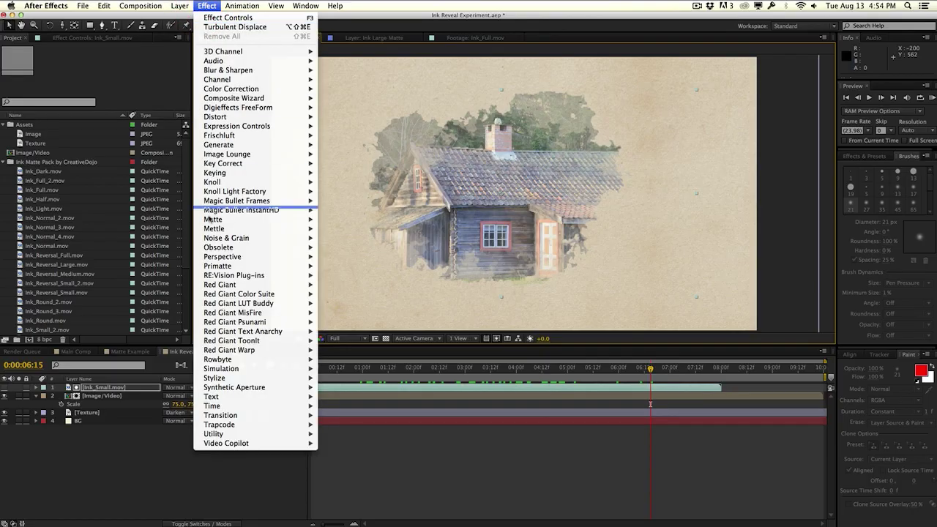
pyautogui.moveTo(212, 341)
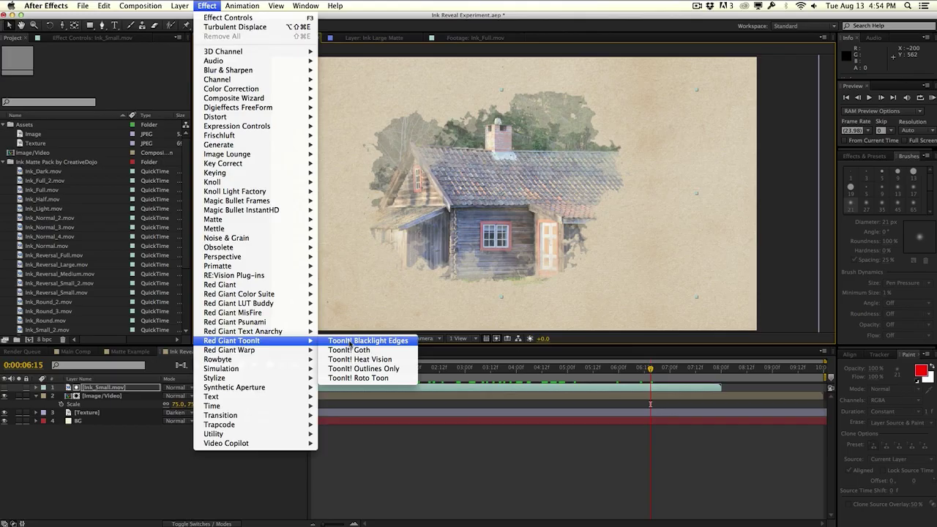
pyautogui.click(351, 377)
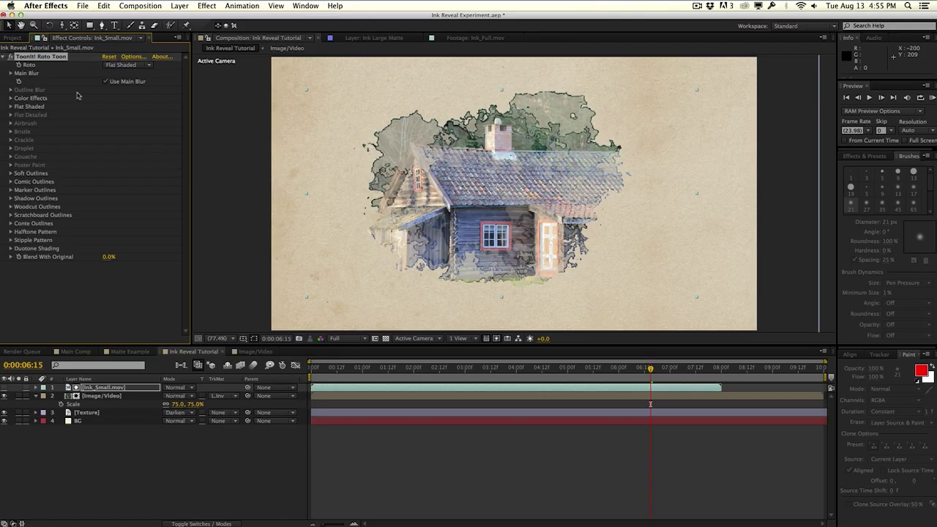
# Try the Droplet style for Roto Toon's Roto setting, and return it to Flat Shaded.
pyautogui.click(109, 68)
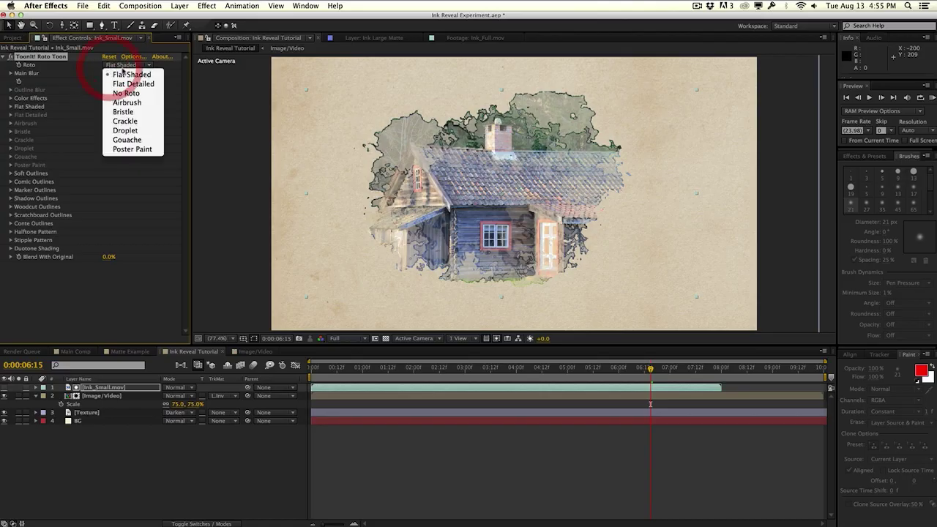
pyautogui.click(126, 131)
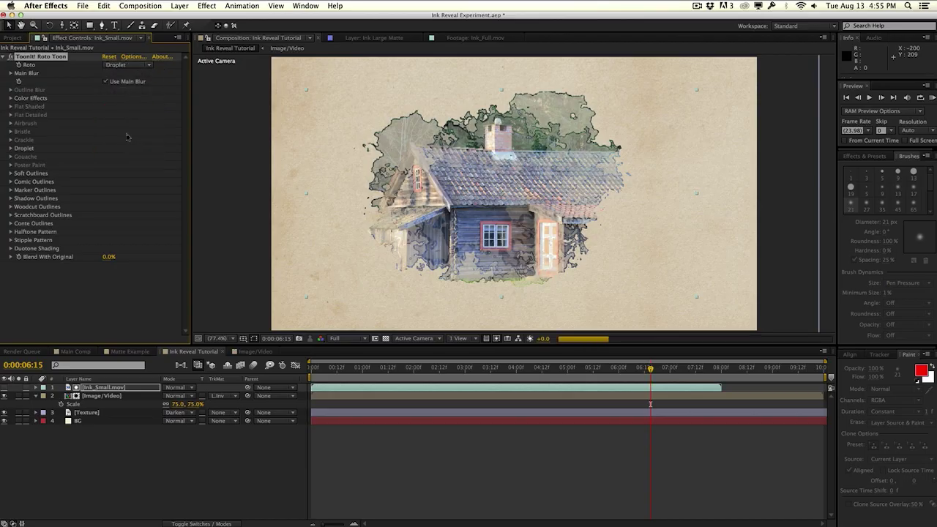
pyautogui.click(130, 68)
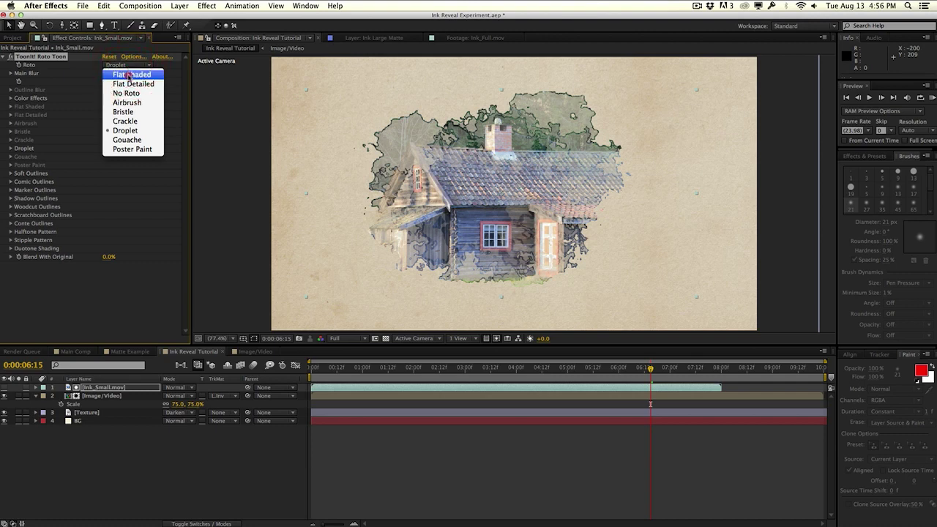
pyautogui.click(129, 75)
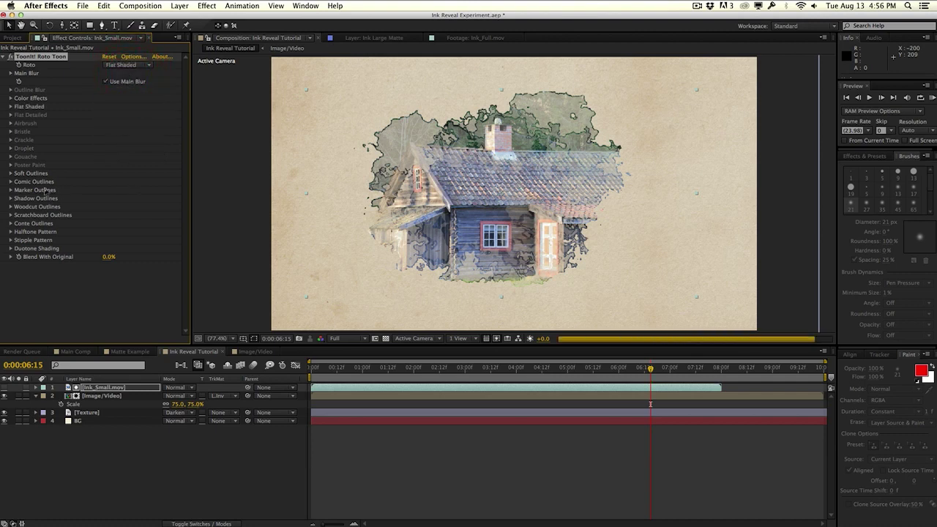
# Turn off Comic Outlines in the Roto Toon effect, and expand its Flat Shaded settings.
pyautogui.click(11, 181)
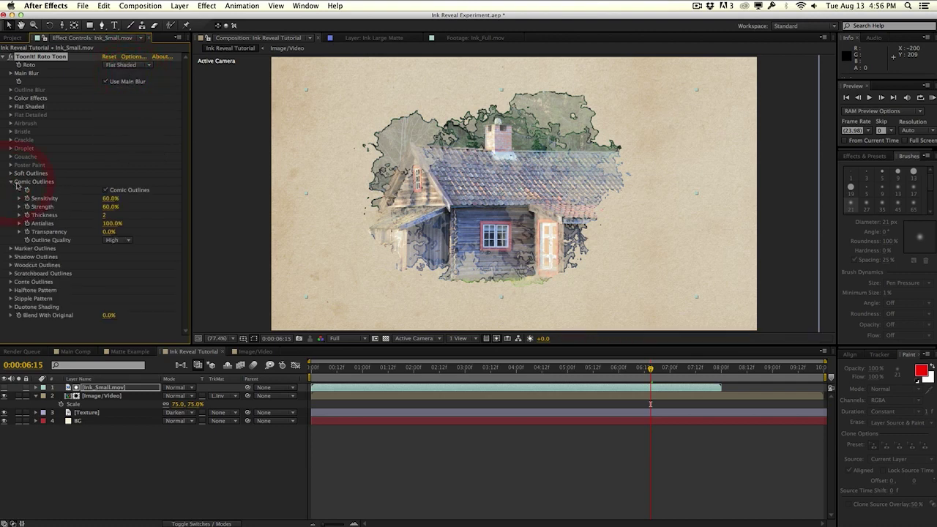
pyautogui.click(106, 189)
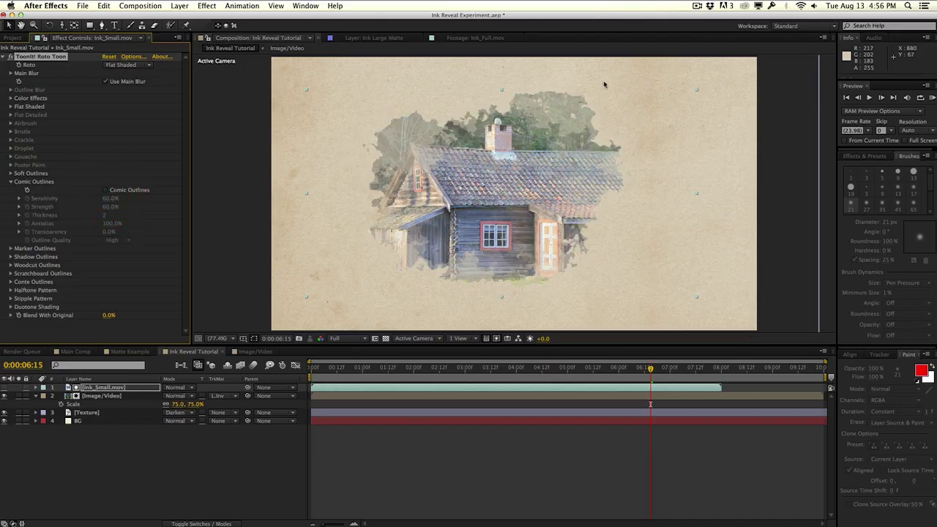
pyautogui.click(11, 106)
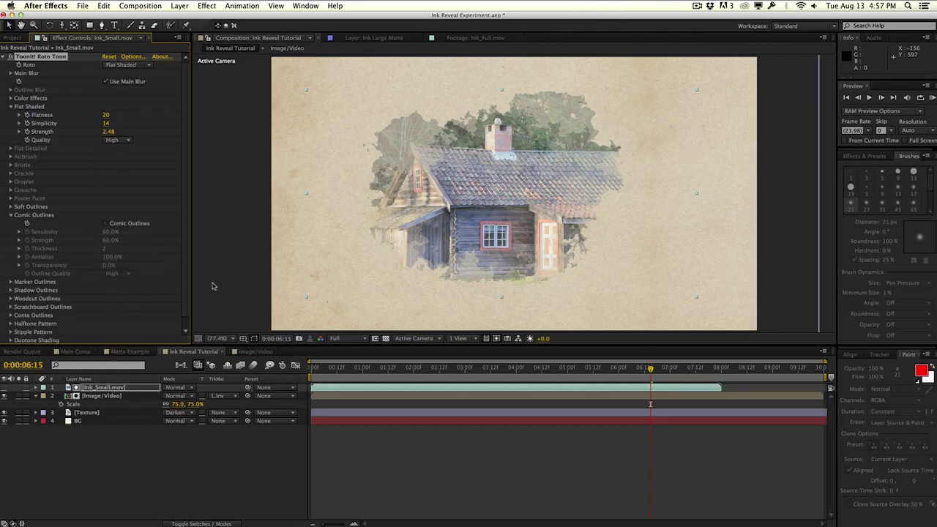
pyautogui.click(206, 5)
pyautogui.moveTo(225, 266)
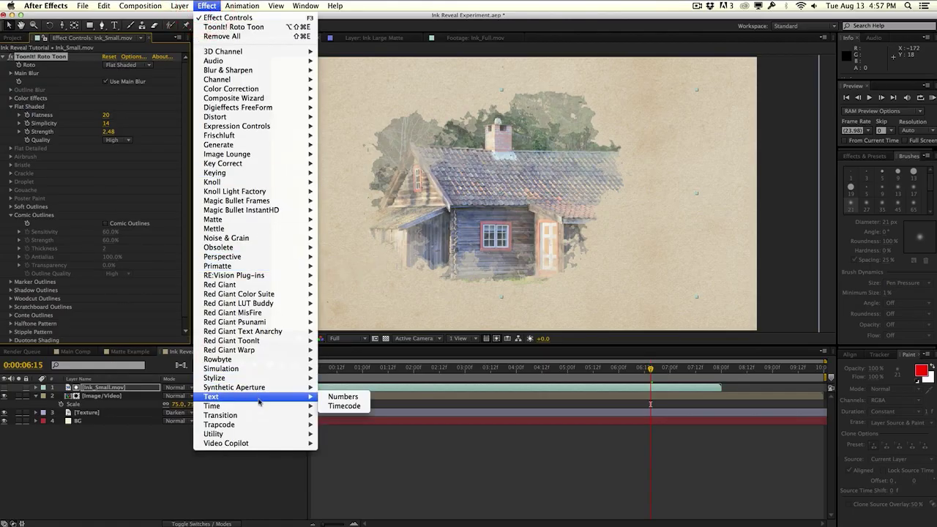
pyautogui.moveTo(261, 380)
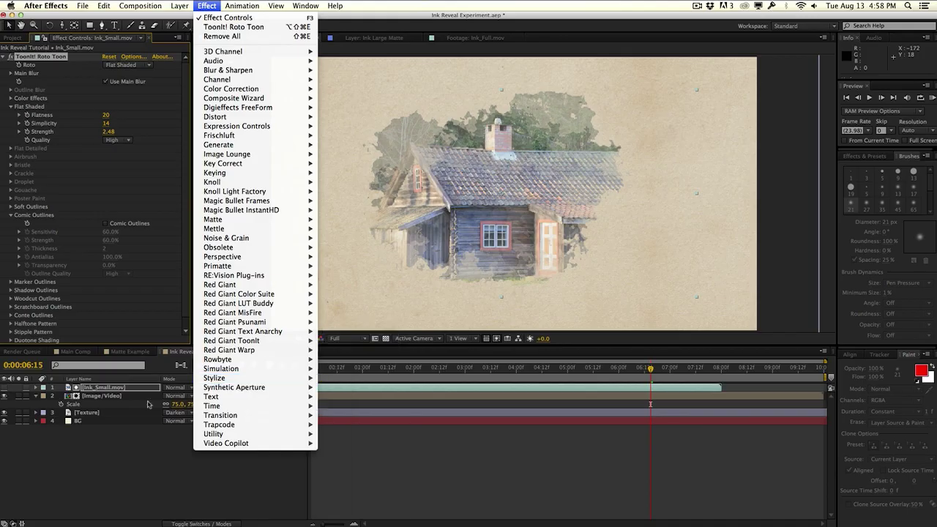
pyautogui.click(146, 446)
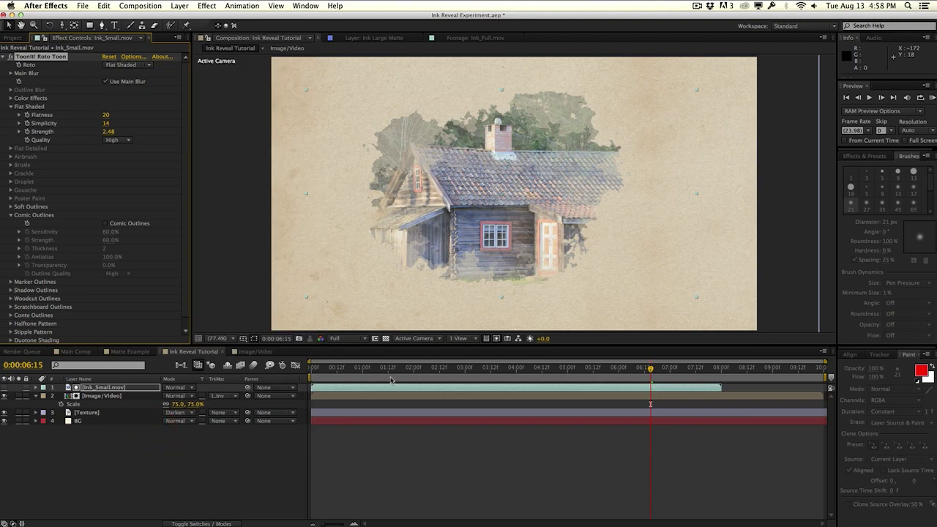
# Trim the Image/Video layer's end to match the end of Ink_Small.mov, and go to its last frame at 0:00:07:23.
pyautogui.click(335, 368)
pyautogui.moveTo(421, 368); pyautogui.dragTo(578, 368)
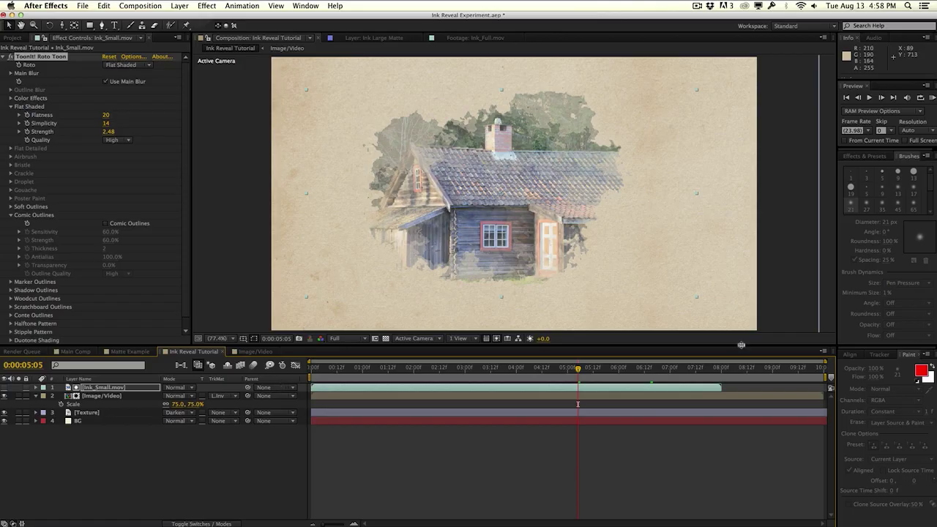
pyautogui.click(740, 396)
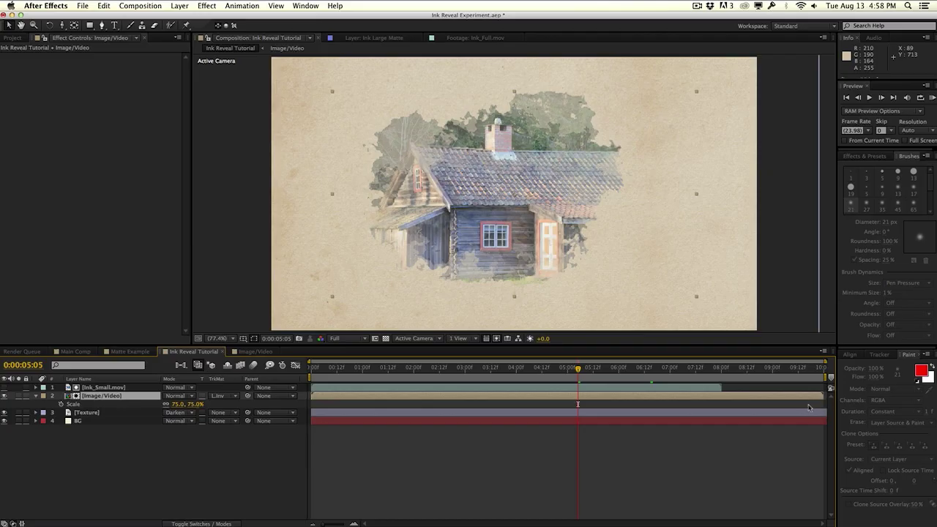
pyautogui.moveTo(821, 395); pyautogui.dragTo(723, 406)
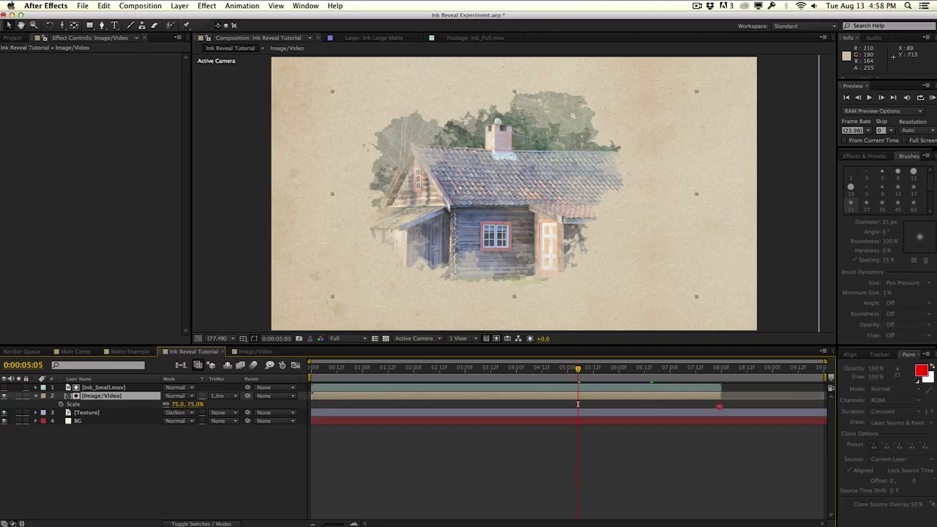
pyautogui.click(721, 368)
pyautogui.press('pageup')
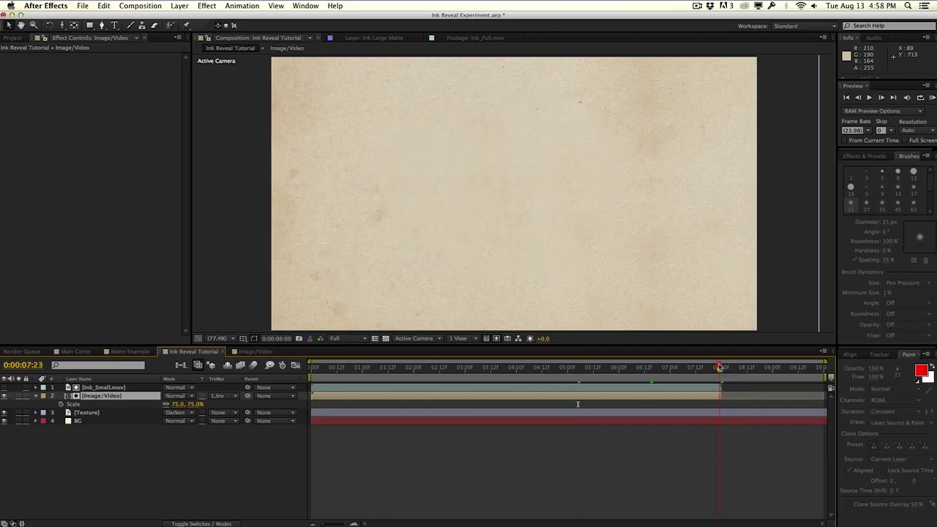
# Shift the Ink_Small.mov and Image/Video layers together so both start at about 0:00:00:13.
pyautogui.press('pagedown')
pyautogui.click(720, 368)
pyautogui.moveTo(321, 371); pyautogui.dragTo(283, 371)
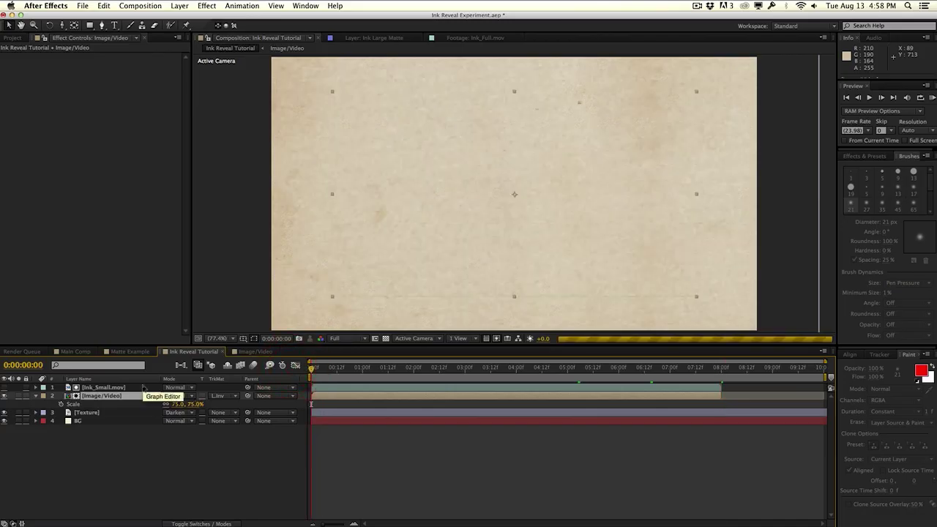
pyautogui.keyDown('shift'); pyautogui.click(378, 385); pyautogui.keyUp('shift')
pyautogui.moveTo(368, 386); pyautogui.dragTo(395, 380)
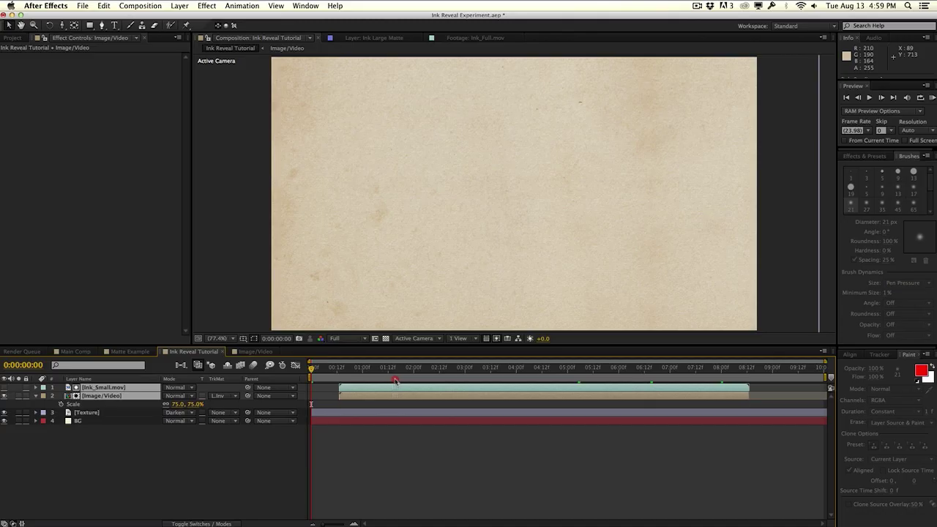
pyautogui.click(393, 453)
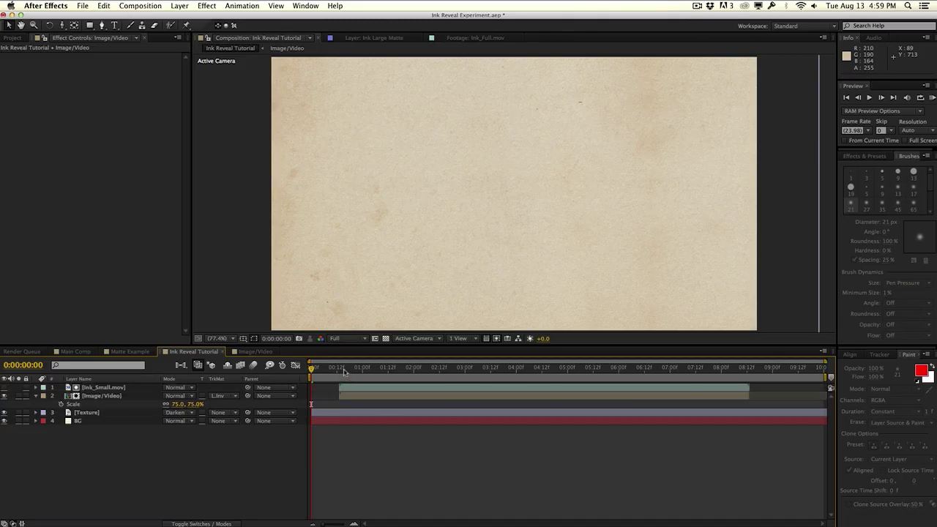
# Preview the shifted ink reveal, and enable Time Remapping on the Ink_Small.mov layer.
pyautogui.moveTo(344, 372)
pyautogui.mouseDown()
pyautogui.moveTo(515, 377)
pyautogui.moveTo(481, 381)
pyautogui.moveTo(367, 366)
pyautogui.moveTo(535, 366)
pyautogui.mouseUp()
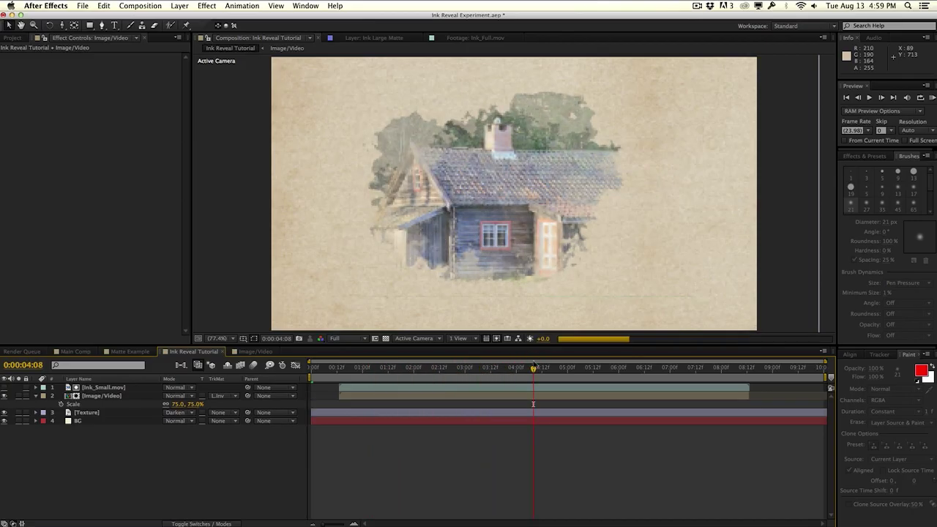
pyautogui.moveTo(595, 373); pyautogui.dragTo(710, 368)
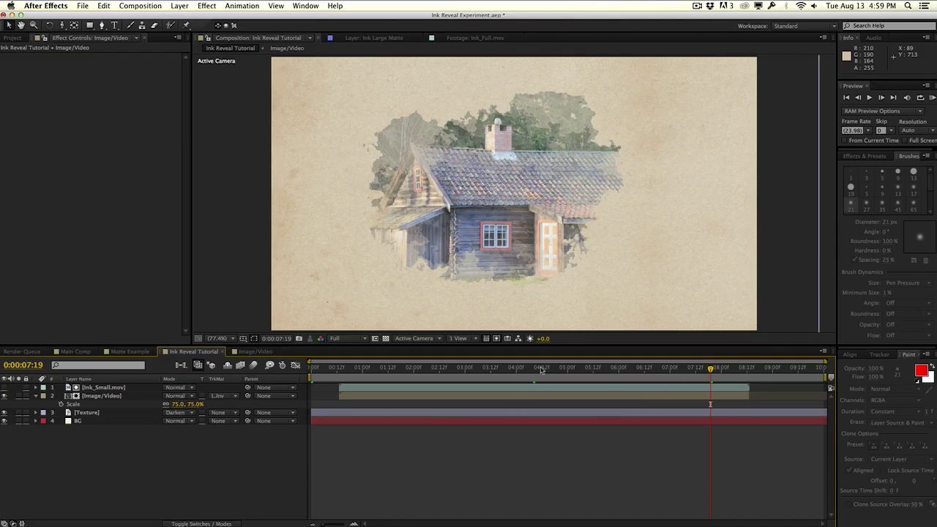
pyautogui.click(117, 387)
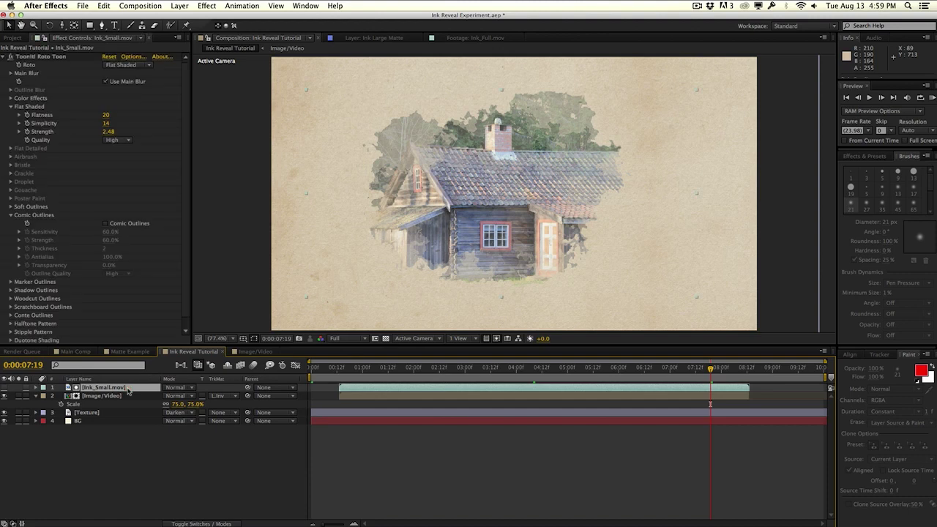
pyautogui.rightClick(366, 390)
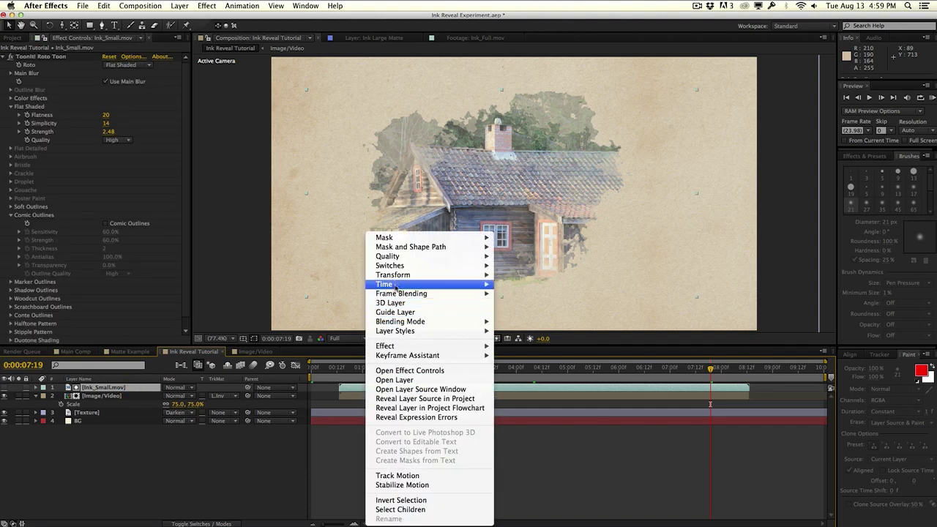
pyautogui.moveTo(399, 284)
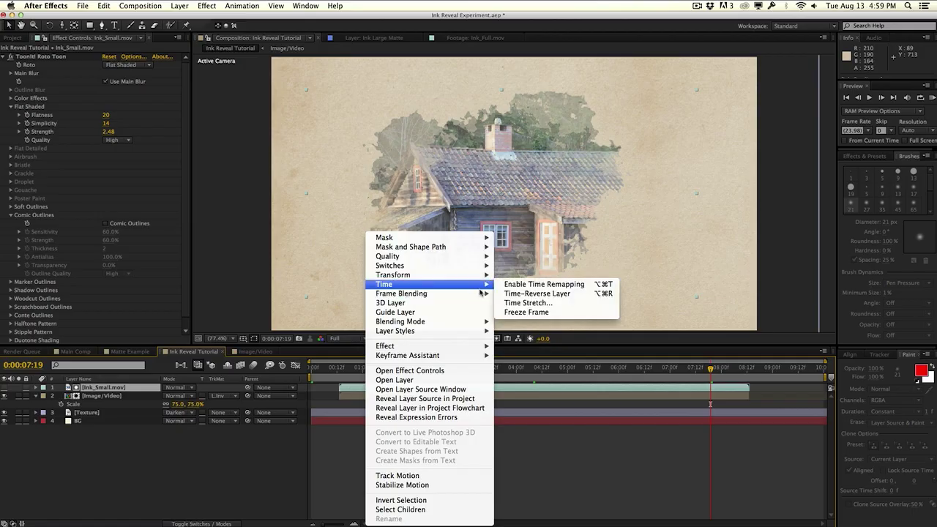
pyautogui.click(502, 285)
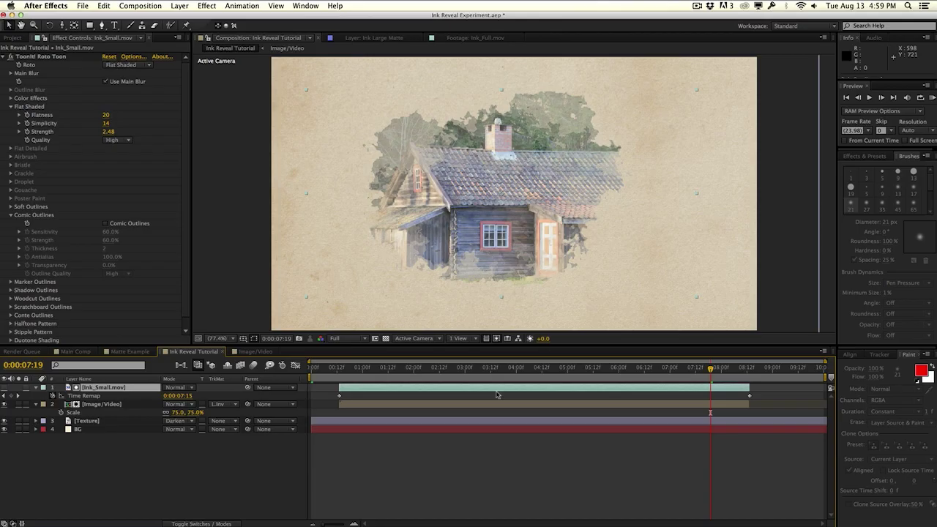
# Add Time Remap keyframes to Ink_Small.mov at 0:00:05:00 and 0:00:05:11.
pyautogui.moveTo(426, 374); pyautogui.dragTo(567, 371)
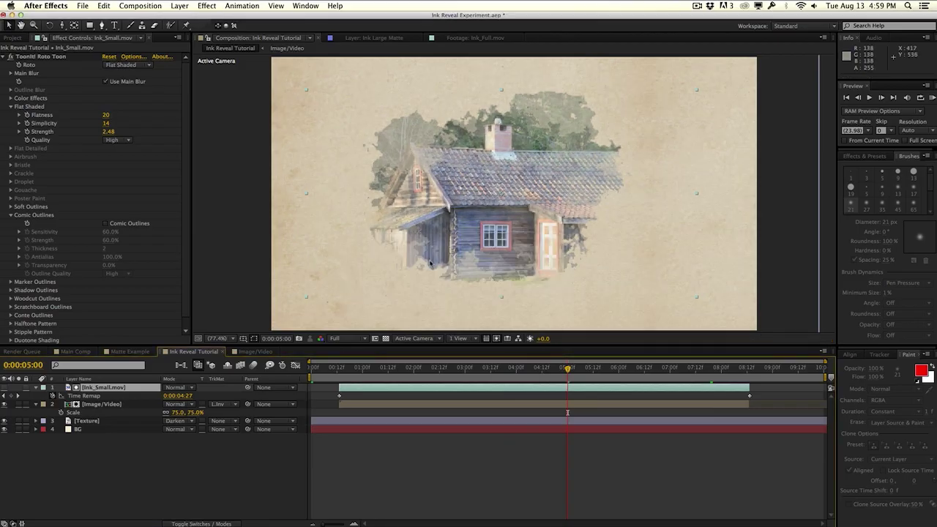
pyautogui.click(14, 396)
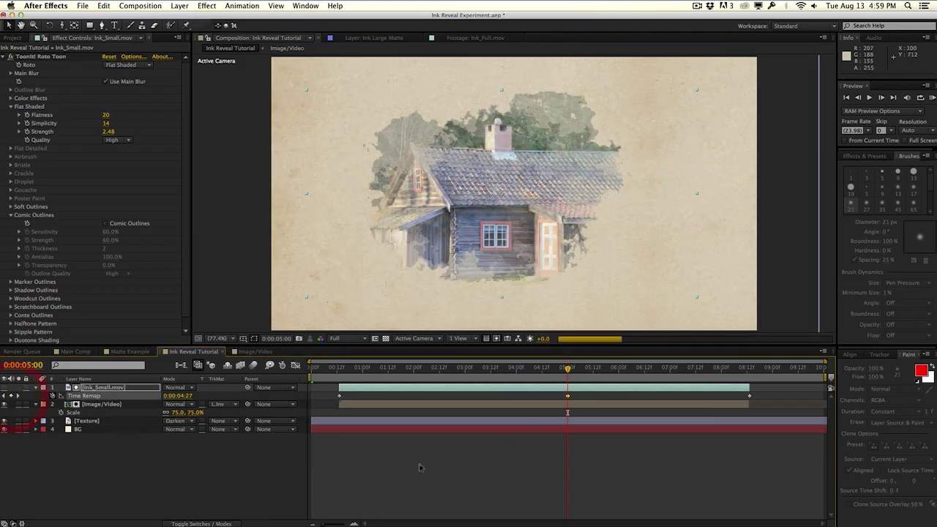
pyautogui.click(591, 369)
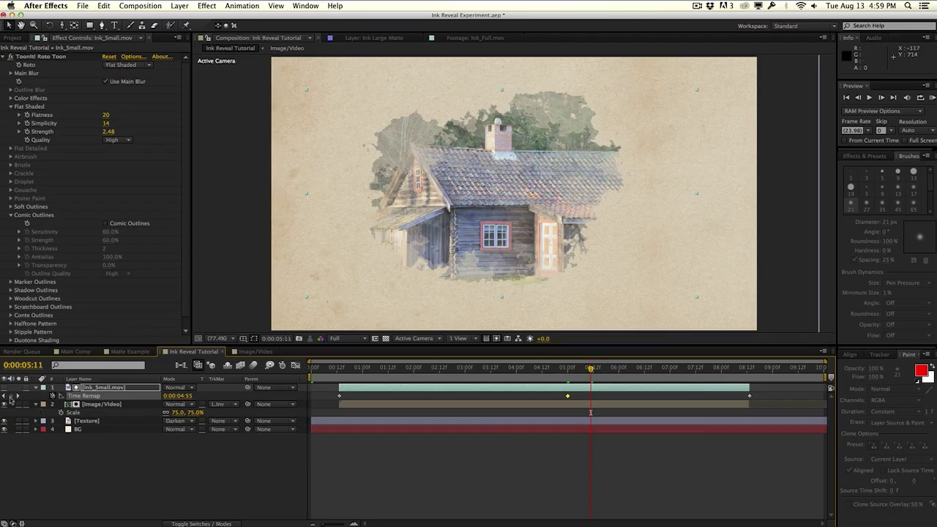
# Replace the last Time Remap keyframe of Ink_Small.mov with a copy of the first one, so the ink reveal plays backwards at the end.
pyautogui.click(553, 369)
pyautogui.moveTo(552, 369); pyautogui.dragTo(723, 370)
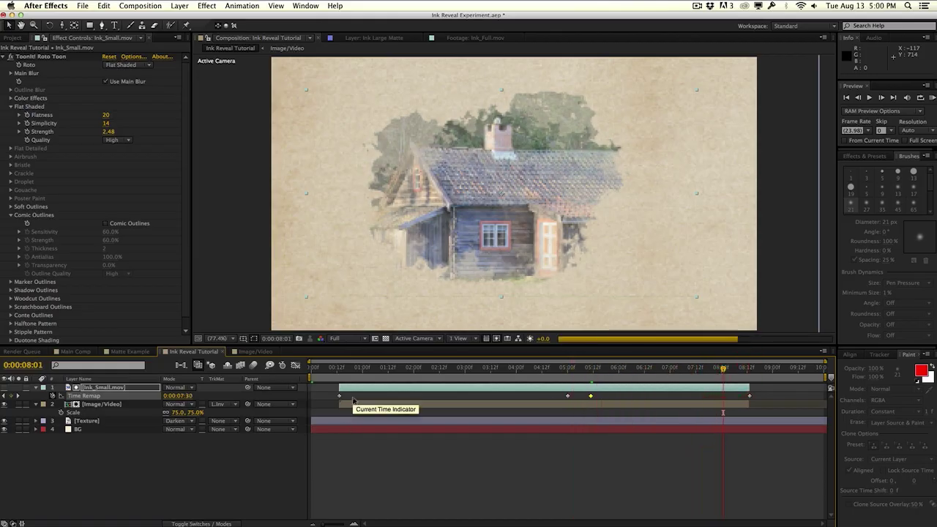
pyautogui.moveTo(316, 399); pyautogui.dragTo(350, 394)
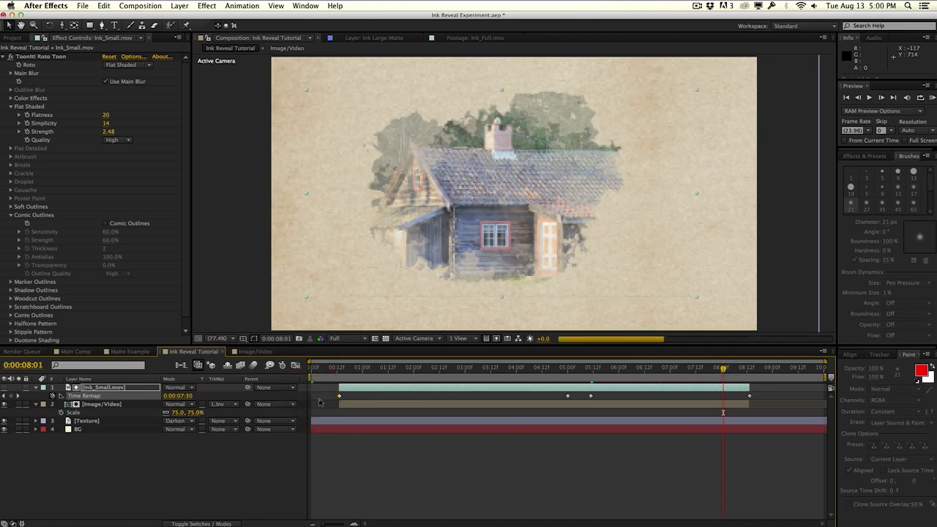
pyautogui.hotkey('ctrl', 'c')
pyautogui.hotkey('ctrl', 'v')
pyautogui.moveTo(764, 394)
pyautogui.mouseDown()
pyautogui.moveTo(736, 401)
pyautogui.moveTo(747, 395)
pyautogui.mouseUp()
pyautogui.press('Delete')
# Preview the reversing reveal, and move the two middle Time Remap keyframes earlier and closer together, to about 0:00:04:12 and 0:00:04:20.
pyautogui.click(340, 369)
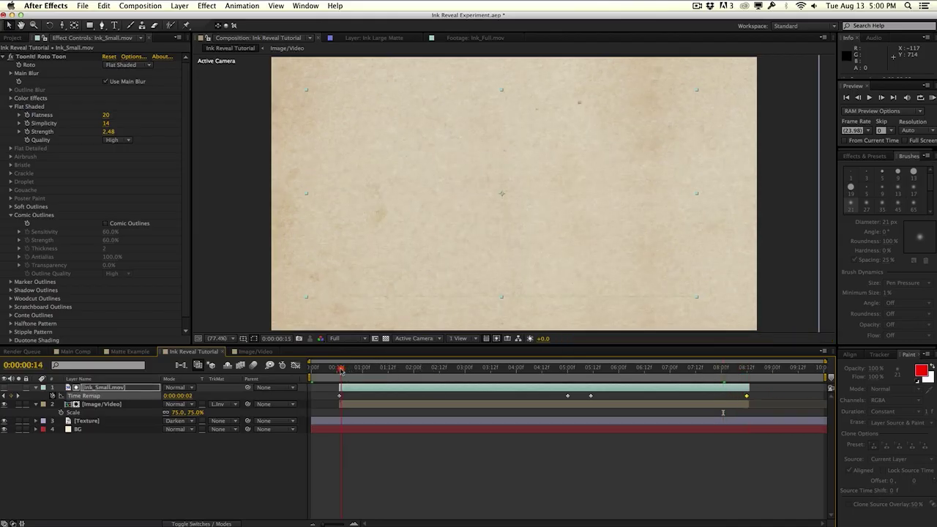
pyautogui.moveTo(340, 369)
pyautogui.mouseDown()
pyautogui.moveTo(534, 353)
pyautogui.moveTo(739, 365)
pyautogui.moveTo(416, 368)
pyautogui.moveTo(429, 386)
pyautogui.moveTo(629, 382)
pyautogui.mouseUp()
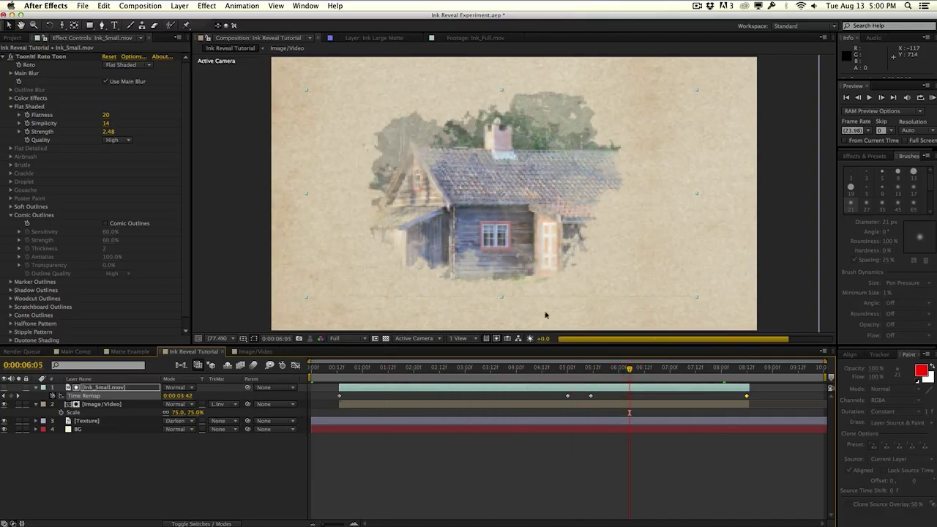
pyautogui.click(543, 367)
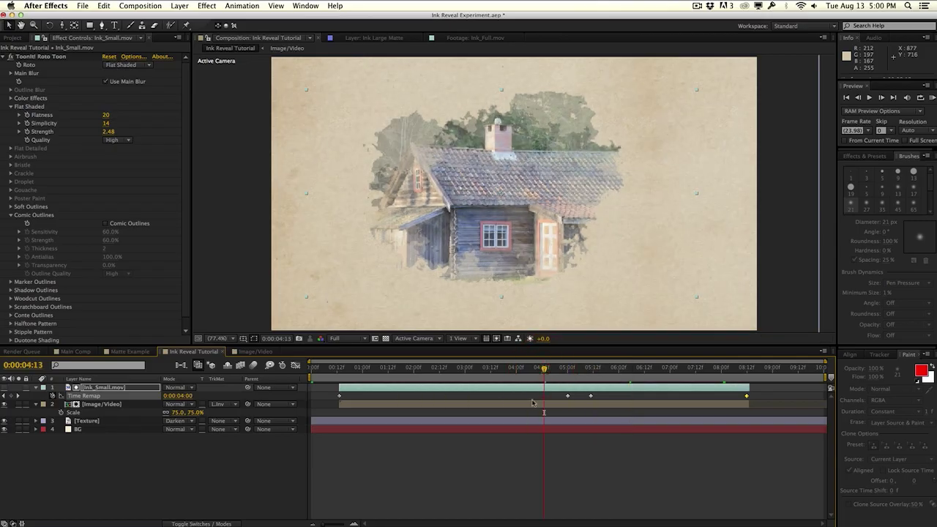
pyautogui.moveTo(547, 399); pyautogui.dragTo(628, 403)
pyautogui.moveTo(567, 396); pyautogui.dragTo(541, 399)
pyautogui.click(569, 395)
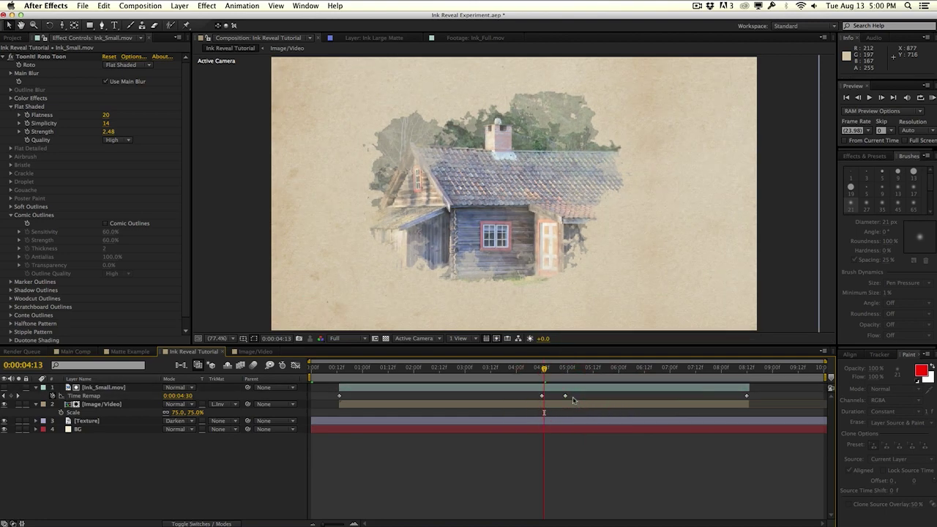
pyautogui.moveTo(565, 397); pyautogui.dragTo(558, 396)
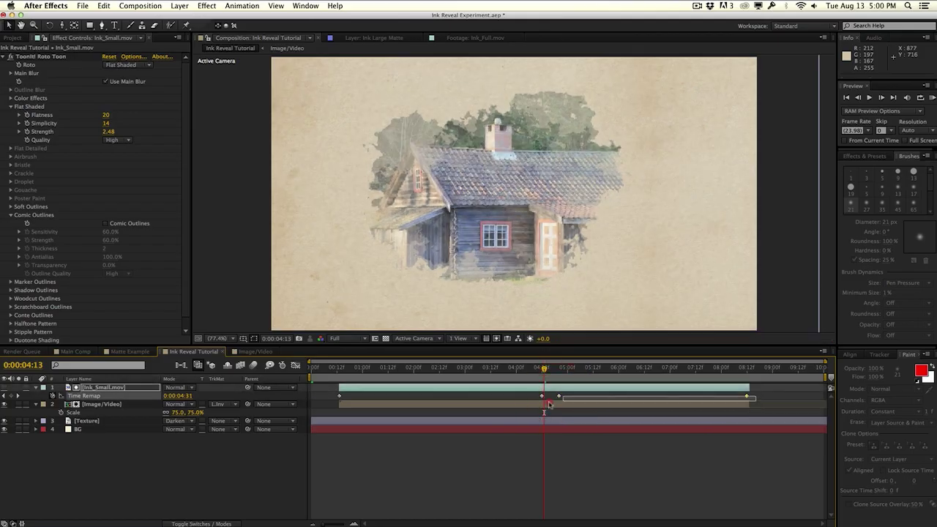
# Apply Easy Ease to all Time Remap keyframes, and lengthen the first keyframe's outgoing and the last keyframe's incoming ease in the speed graph.
pyautogui.click(337, 396)
pyautogui.press('F9')
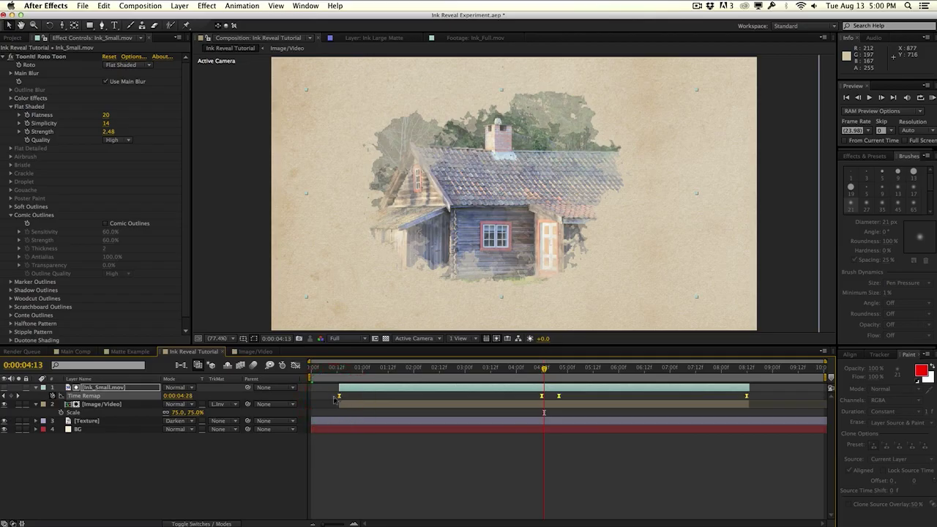
pyautogui.click(296, 365)
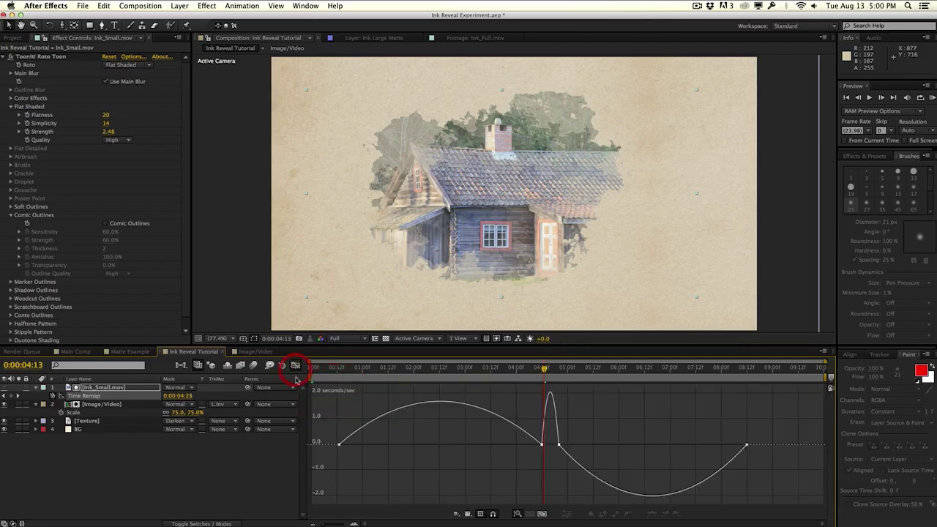
pyautogui.doubleClick(555, 415)
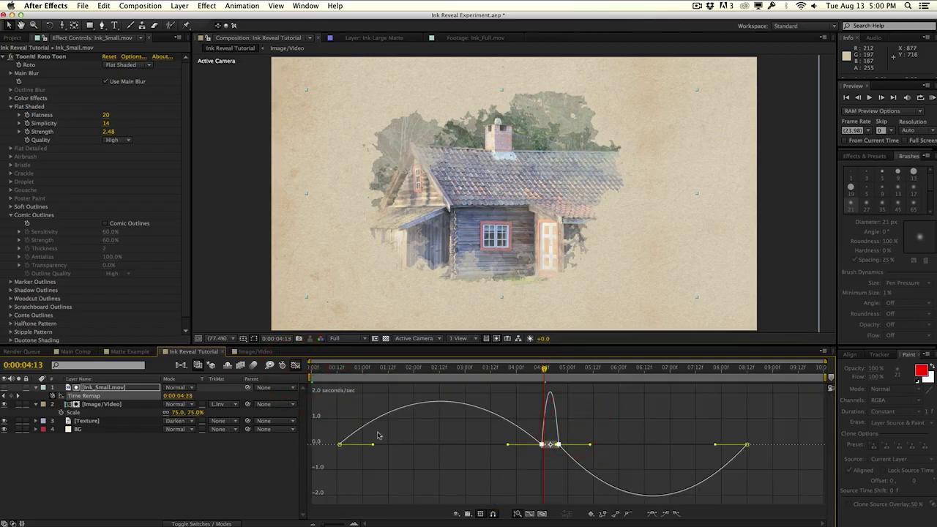
pyautogui.moveTo(374, 447); pyautogui.dragTo(390, 444)
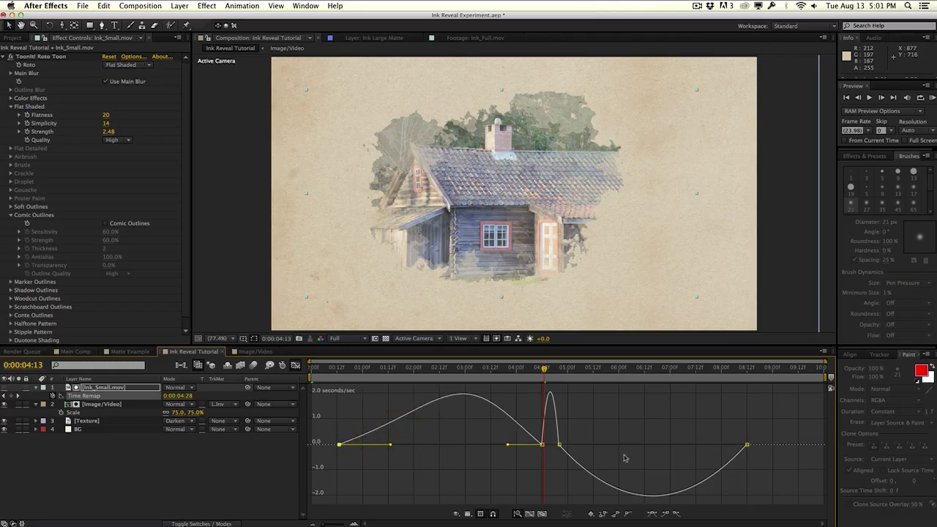
pyautogui.moveTo(691, 411); pyautogui.dragTo(789, 456)
pyautogui.moveTo(716, 445); pyautogui.dragTo(694, 444)
pyautogui.click(295, 365)
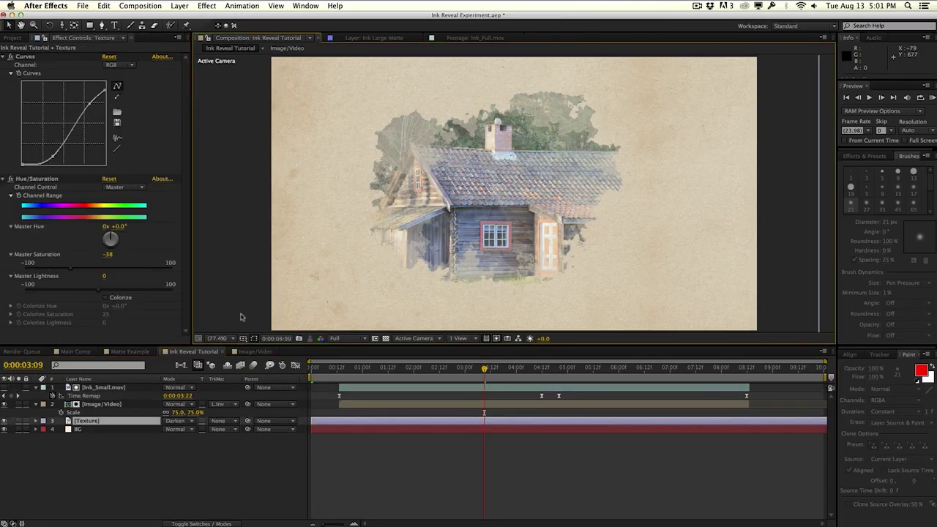
# Duplicate the Ink_Small.mov and Image/Video layers together as a second matte pair.
pyautogui.click(132, 406)
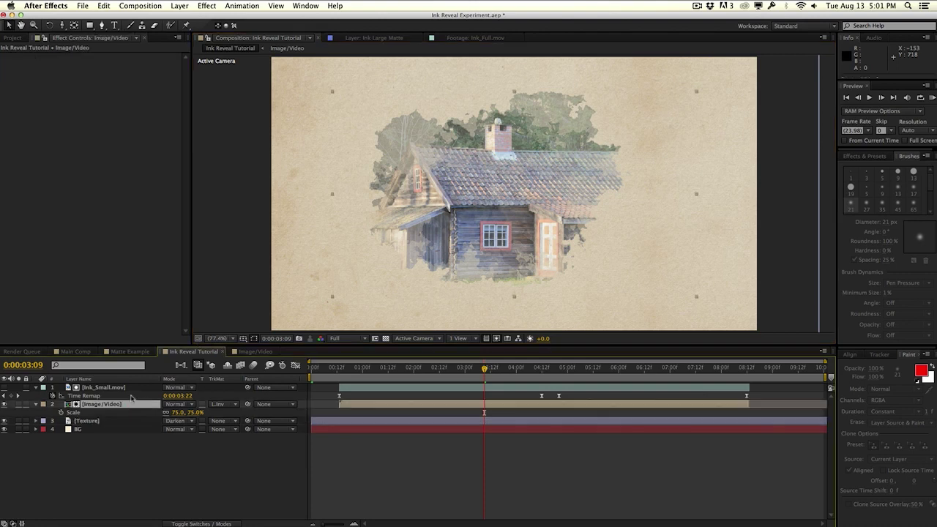
pyautogui.keyDown('shift'); pyautogui.click(131, 390); pyautogui.keyUp('shift')
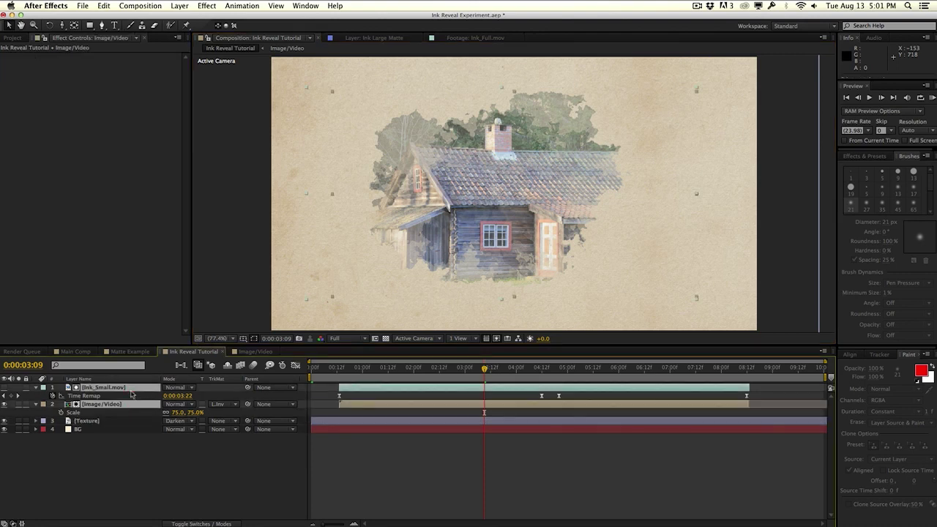
pyautogui.press('super+d')
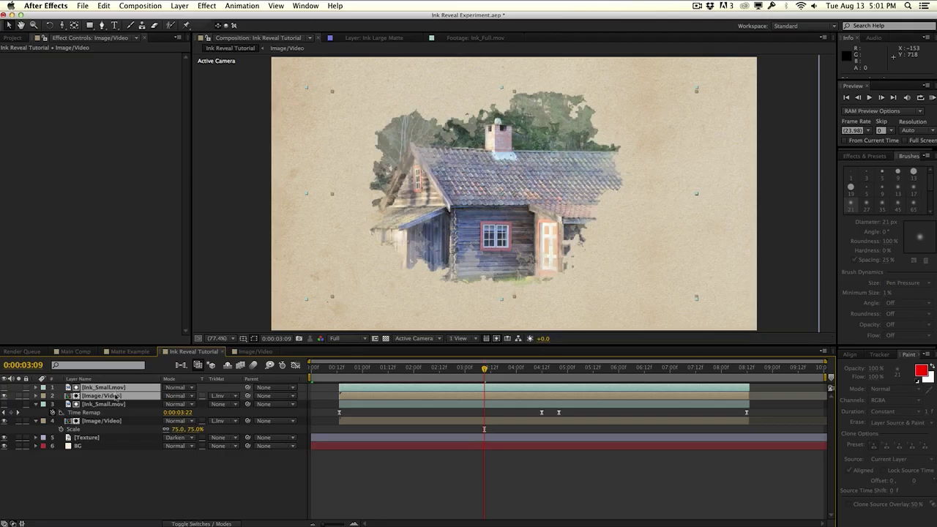
pyautogui.click(115, 480)
# Rename the lower Ink_Small.mov layer as Watercolor Matte and the upper copy as Outline Matte.
pyautogui.click(113, 406)
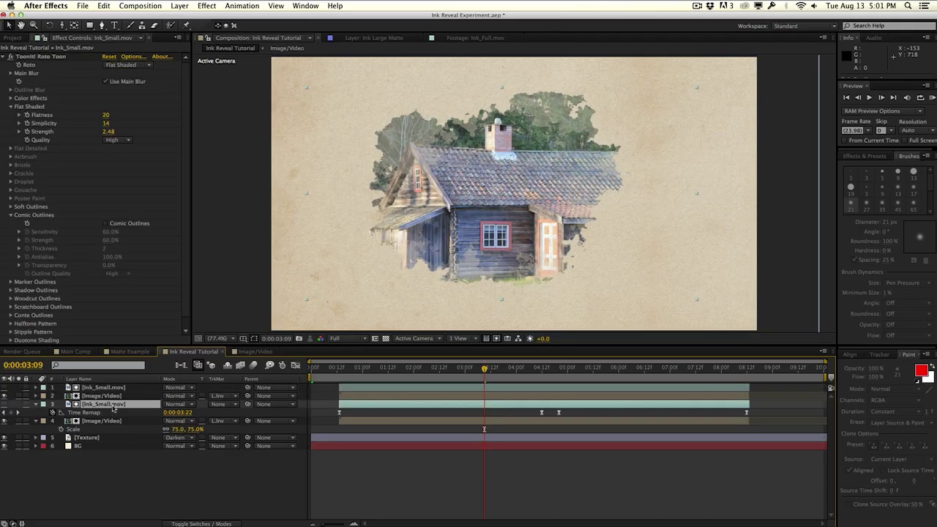
pyautogui.press('Return')
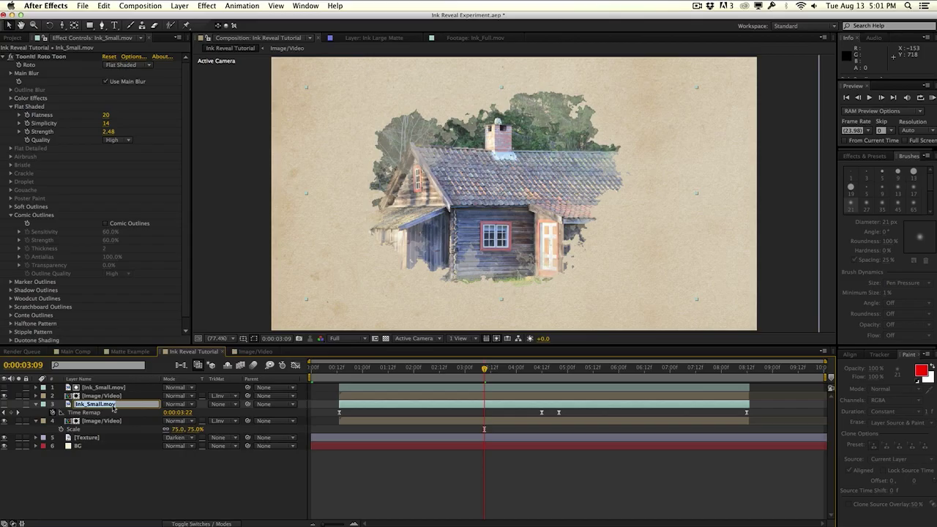
pyautogui.write('Watercolor Matte')
pyautogui.press('Return')
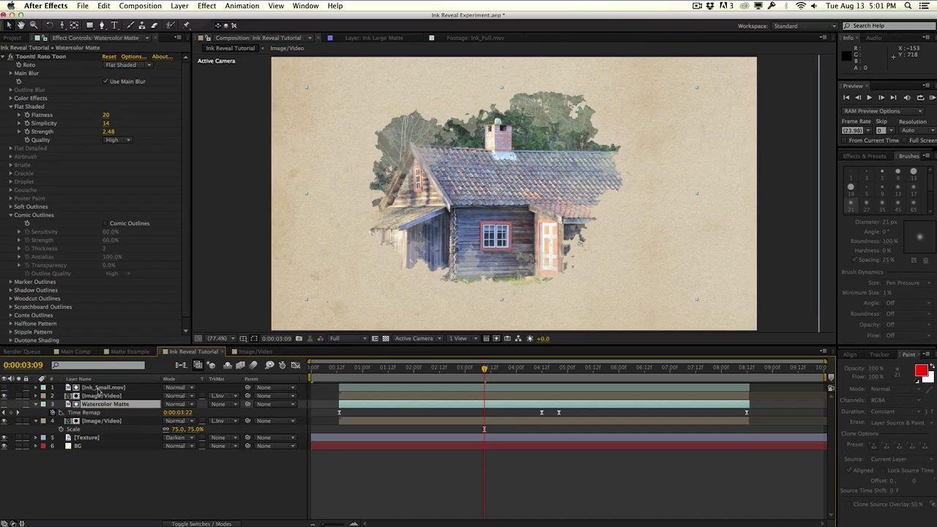
pyautogui.click(99, 388)
pyautogui.press('Return')
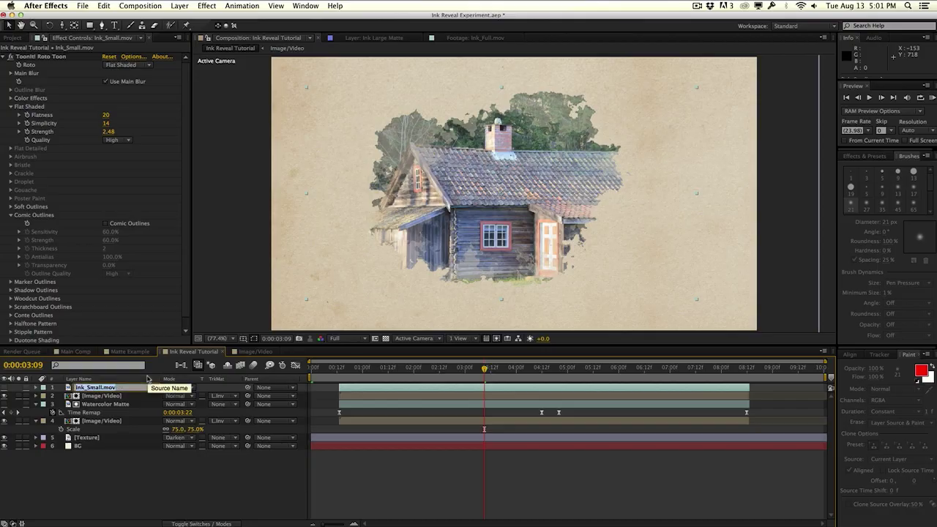
pyautogui.write('Outline Matte')
pyautogui.press('Return')
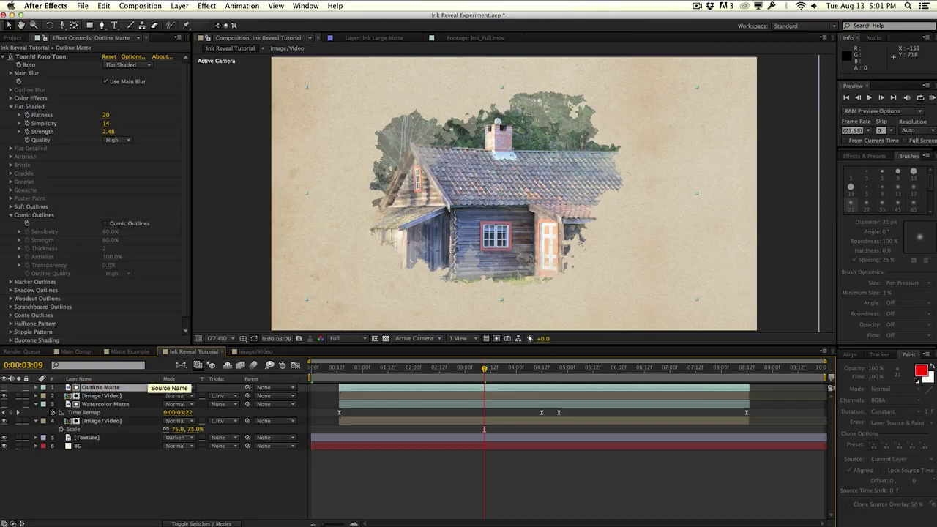
# Set the label colour of Outline Matte and its Image/Video layer to Blue, and of Watercolor Matte and its Image/Video layer to Green.
pyautogui.keyDown('shift'); pyautogui.click(105, 396); pyautogui.keyUp('shift')
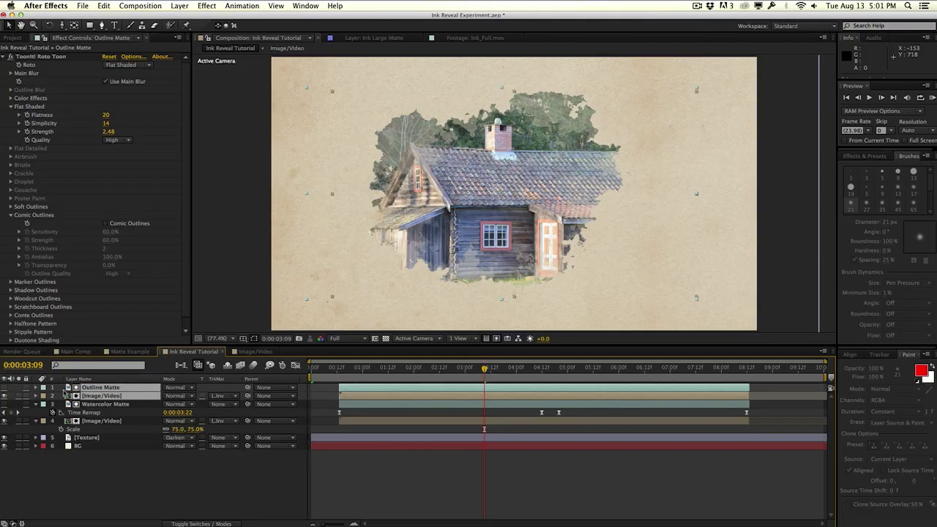
pyautogui.click(43, 387)
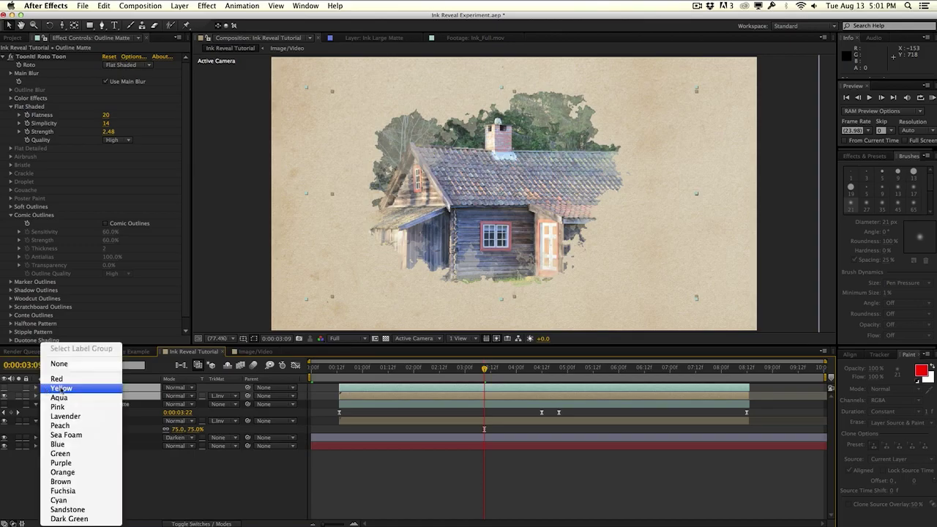
pyautogui.click(86, 442)
pyautogui.keyDown('shift'); pyautogui.click(93, 422); pyautogui.keyUp('shift')
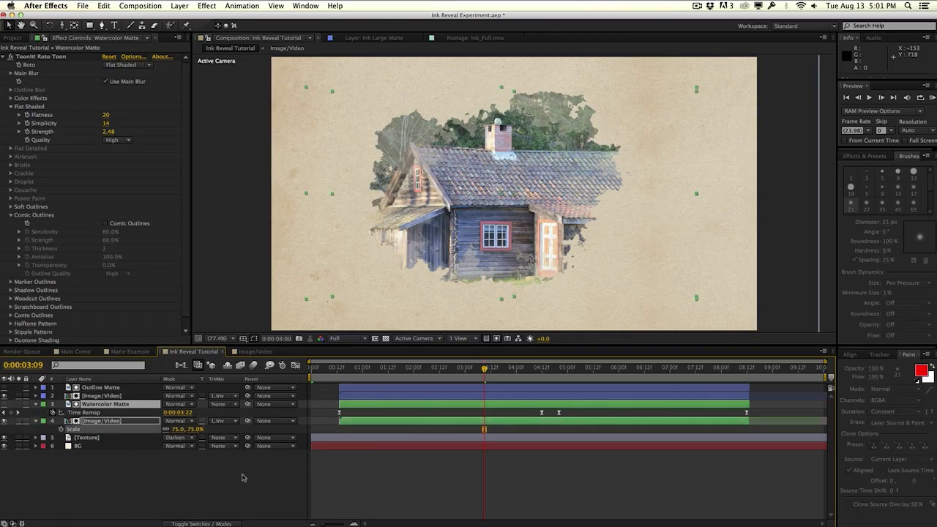
# Shift Outline Matte and its Image/Video layer earlier together so both start at the beginning of the composition.
pyautogui.click(35, 405)
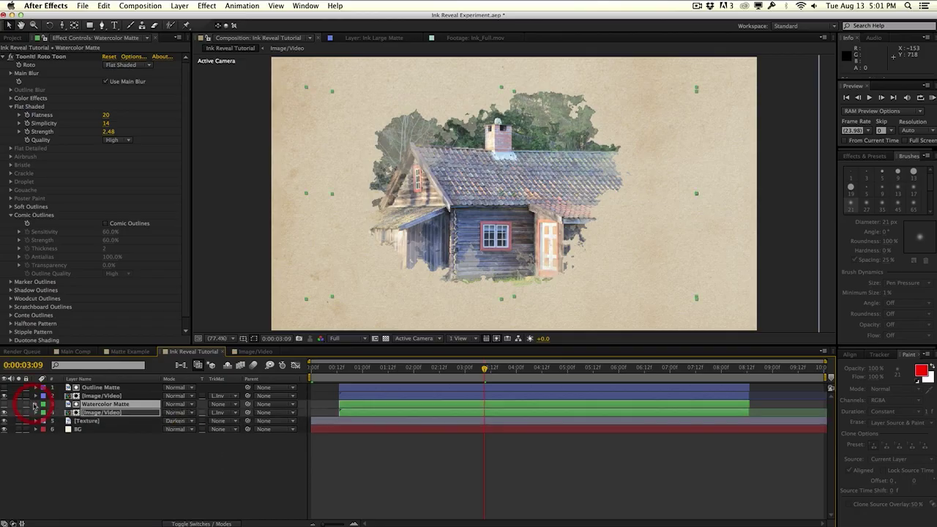
pyautogui.click(91, 396)
pyautogui.keyDown('shift'); pyautogui.click(89, 387); pyautogui.keyUp('shift')
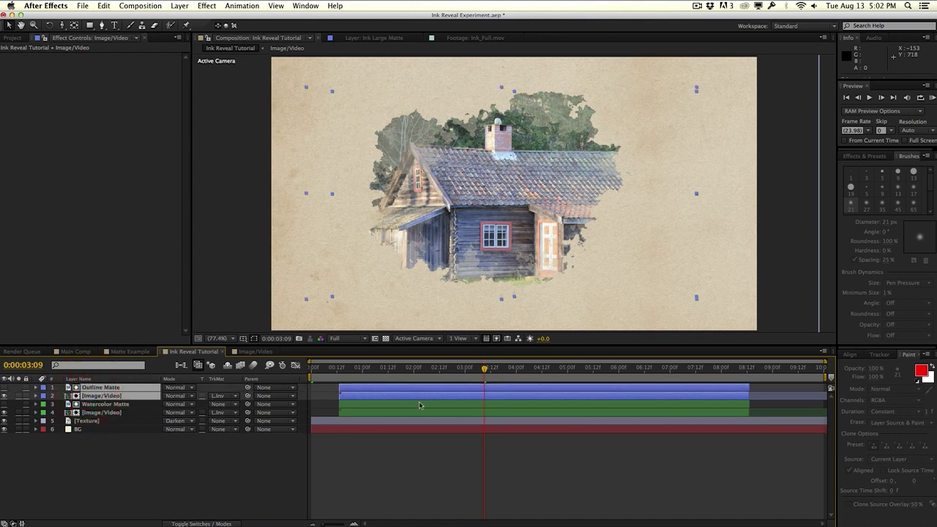
pyautogui.moveTo(389, 395); pyautogui.dragTo(349, 387)
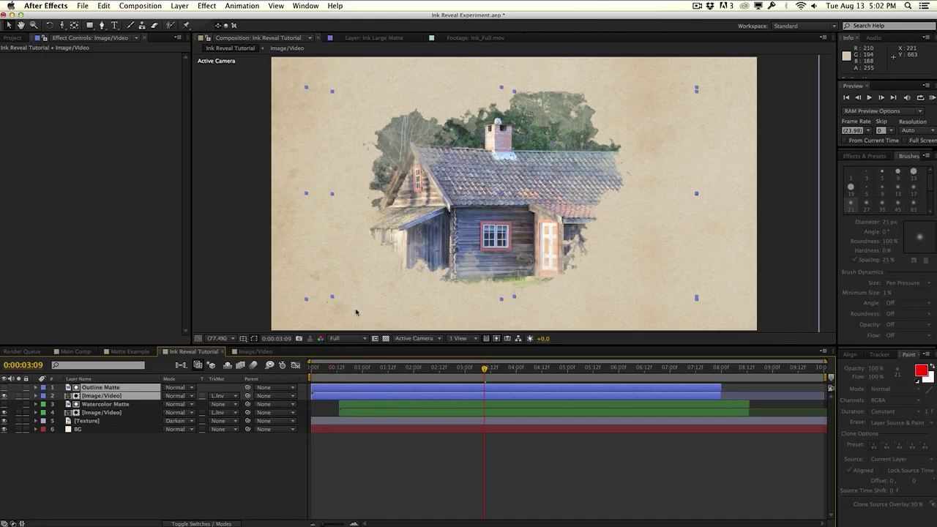
# Transfer the Toonit! Roto Toon effect from Watercolor Matte onto the green Image/Video layer beneath it.
pyautogui.click(92, 405)
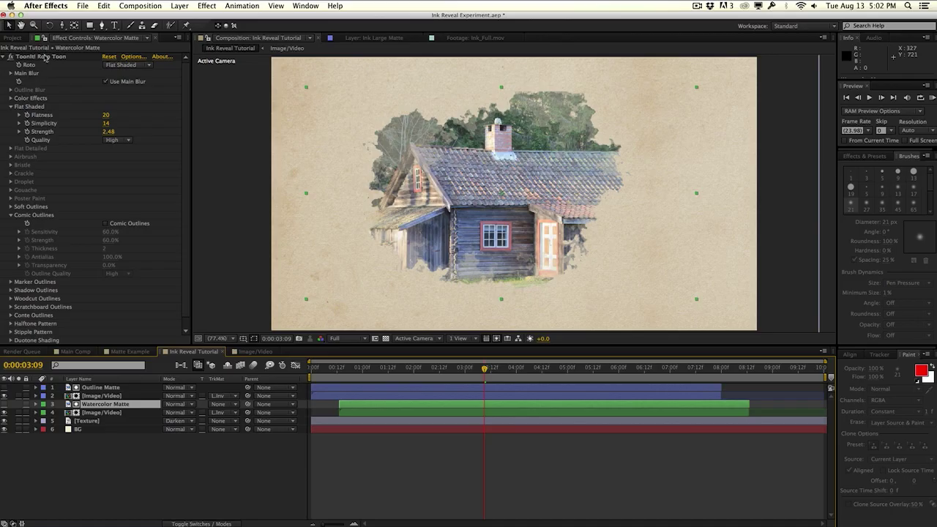
pyautogui.click(44, 56)
pyautogui.press('Delete')
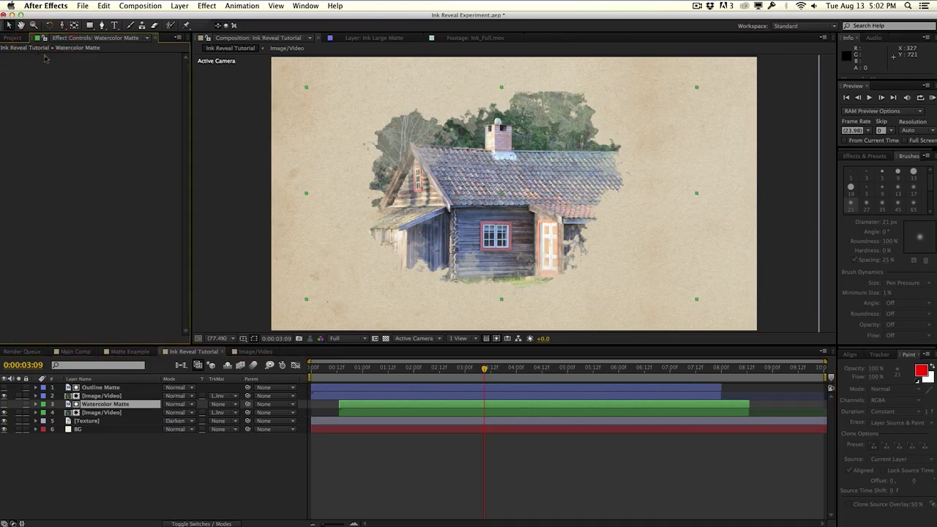
pyautogui.click(79, 412)
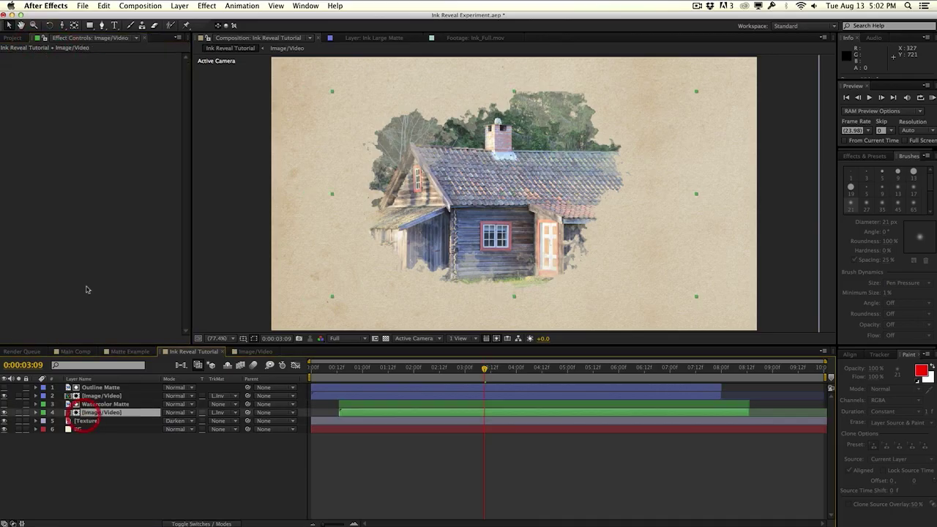
pyautogui.click(90, 200)
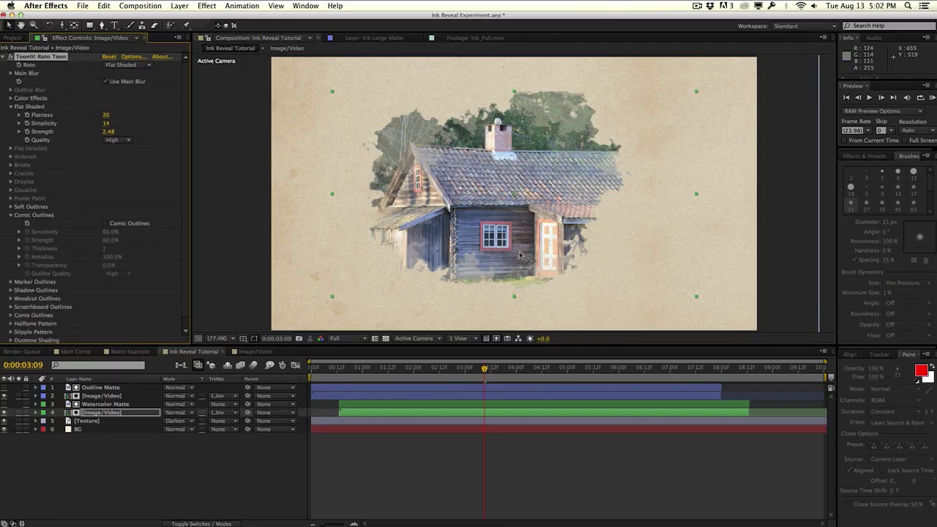
# Remove the Toonit! Roto Toon effect from Outline Matte and from the blue Image/Video layer.
pyautogui.click(137, 387)
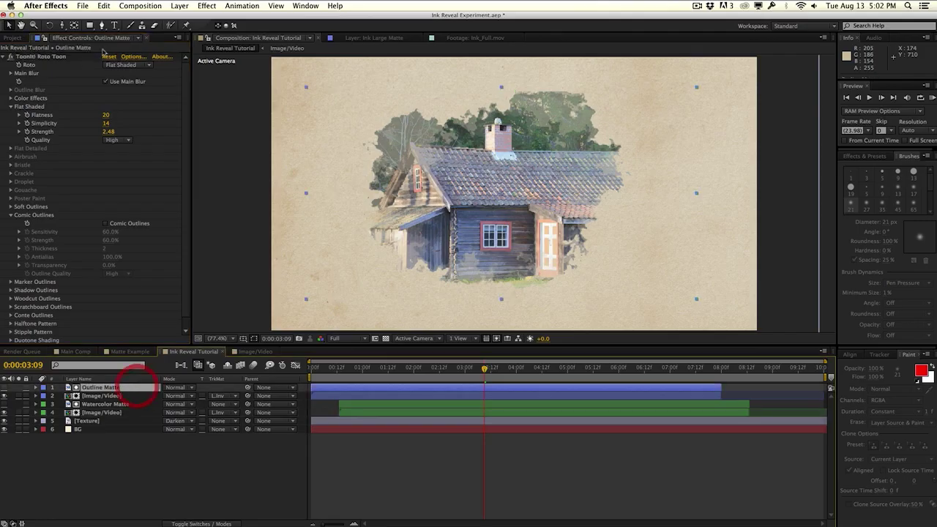
pyautogui.click(66, 57)
pyautogui.press('Delete')
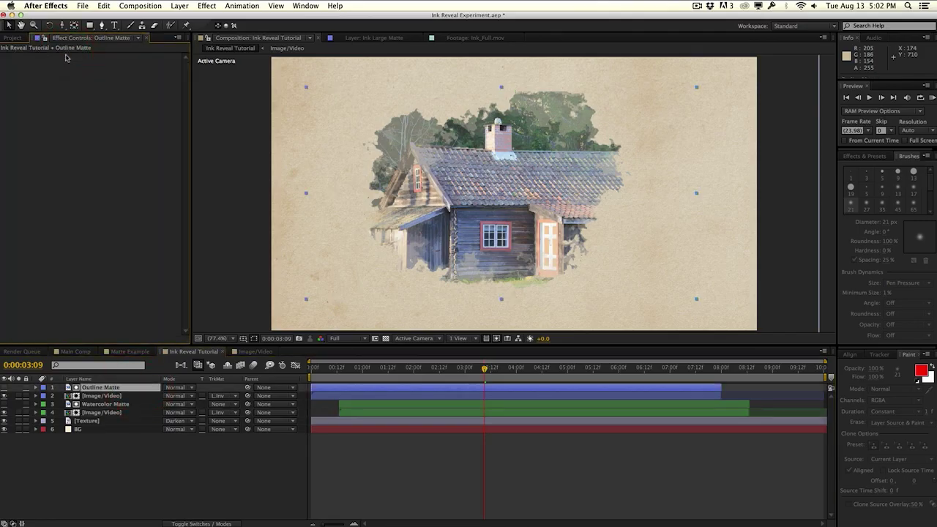
pyautogui.click(89, 398)
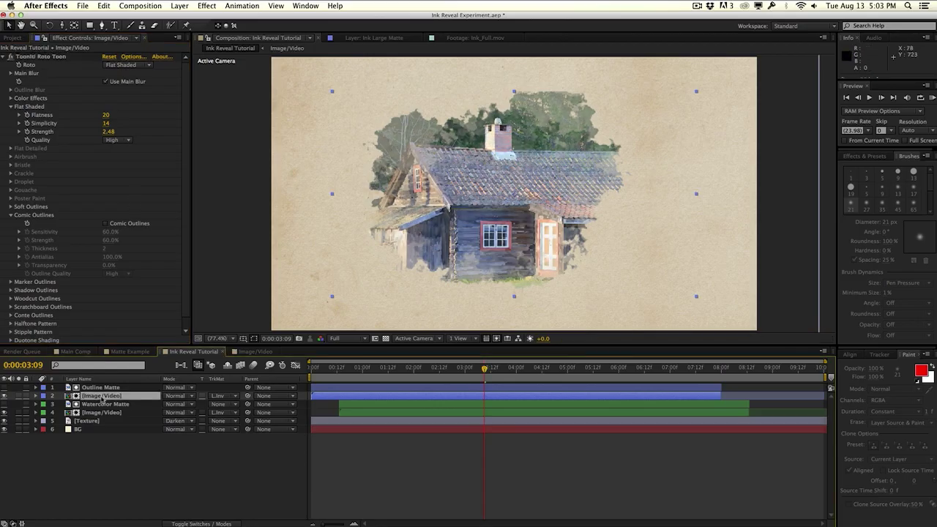
pyautogui.click(59, 57)
pyautogui.press('Delete')
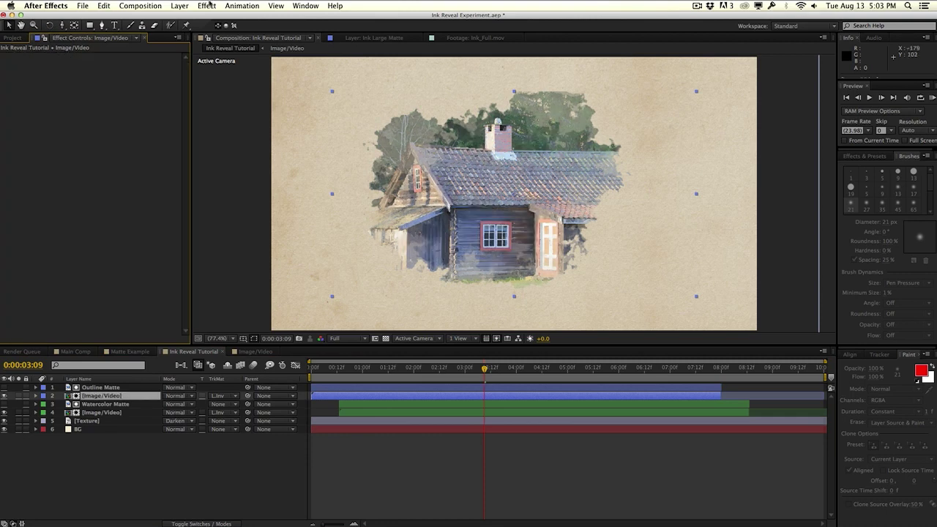
# Apply the Cartoon effect to the blue Image/Video layer and hide the green Image/Video layer.
pyautogui.click(207, 6)
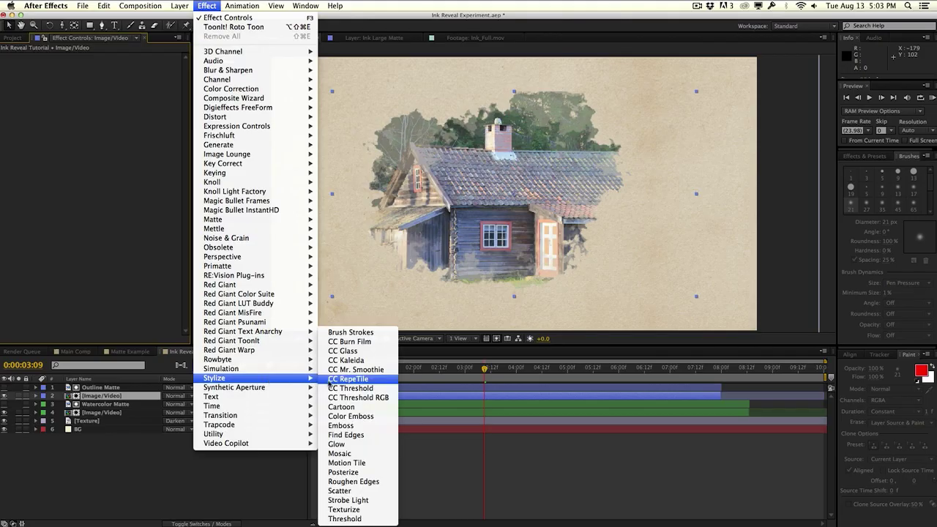
pyautogui.click(333, 399)
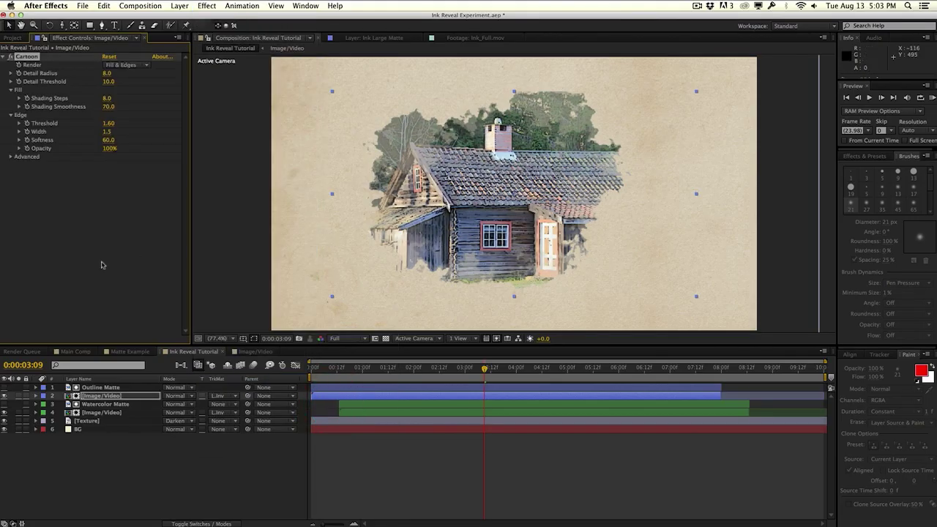
pyautogui.click(4, 414)
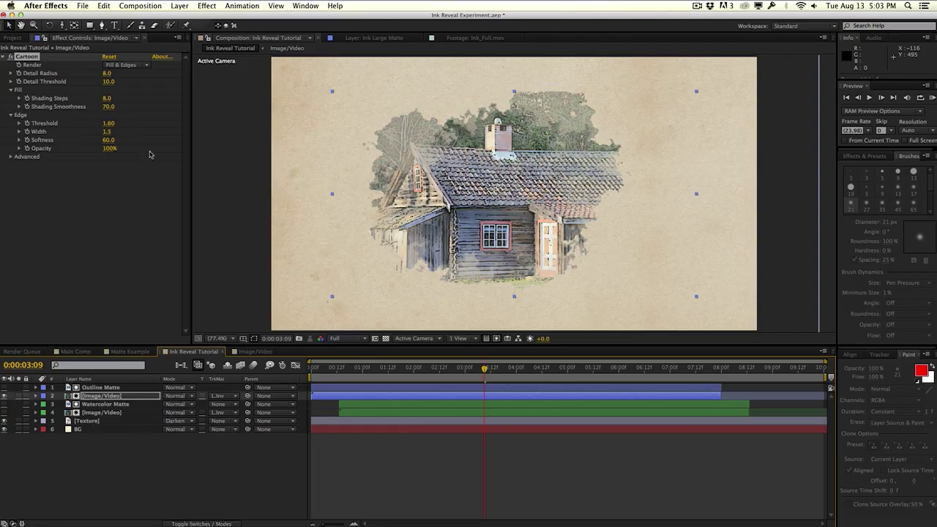
# Set the Cartoon effect's Render to Edges and the blue Image/Video layer's blending mode to Multiply.
pyautogui.click(145, 65)
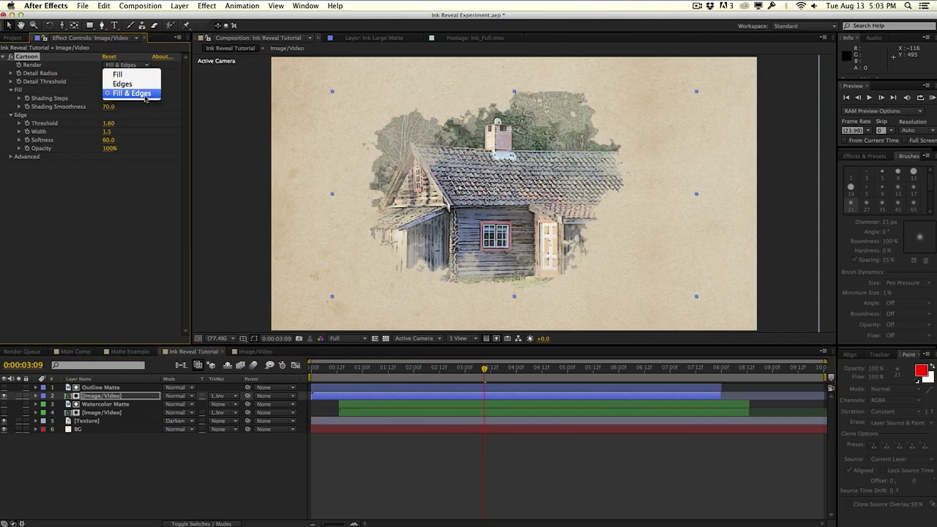
pyautogui.click(144, 85)
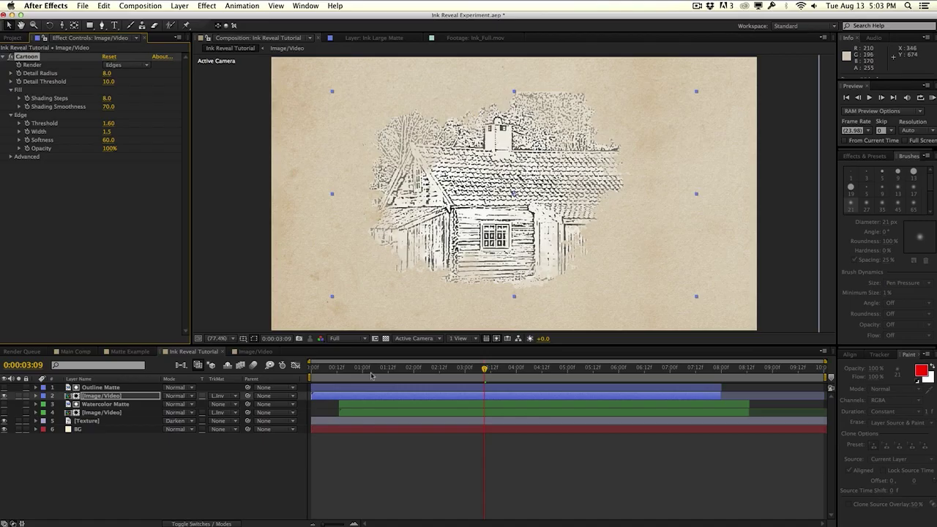
pyautogui.click(188, 397)
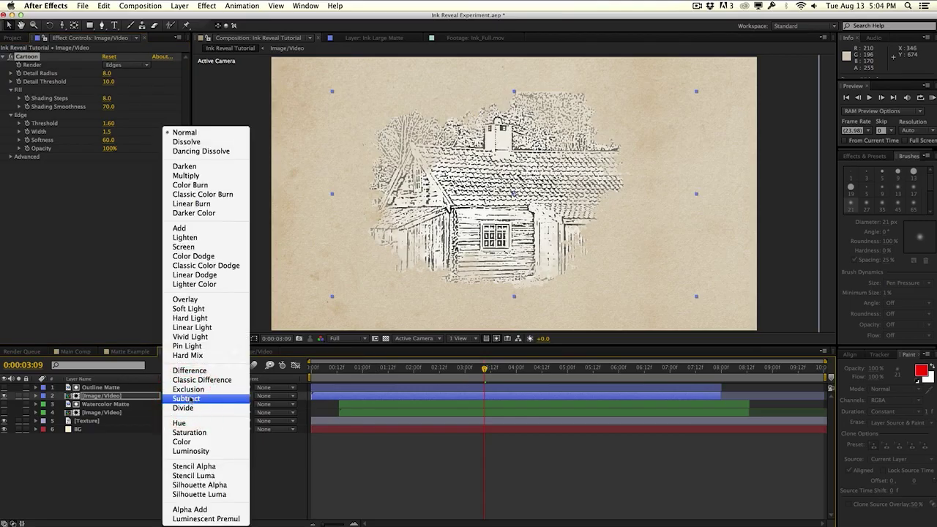
pyautogui.click(198, 177)
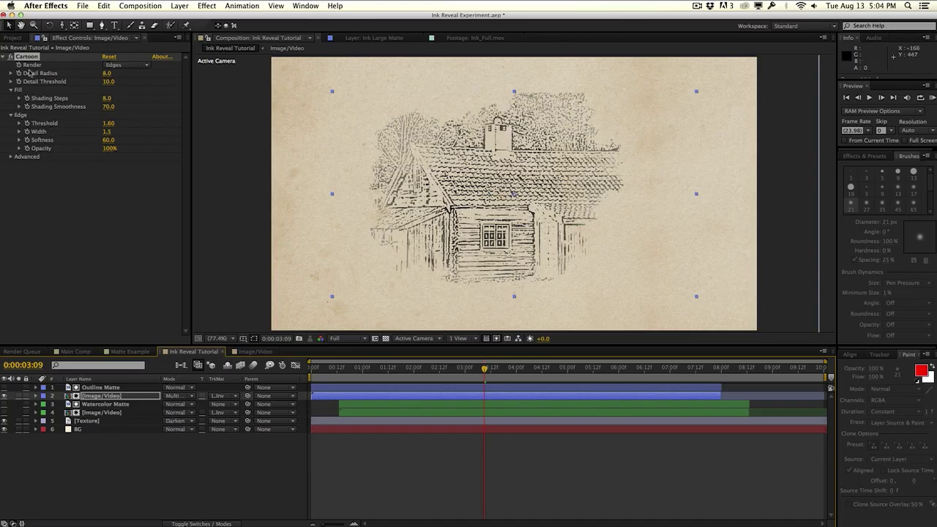
# Set the Cartoon effect's edge Threshold to 1.55 and its edge Width to 1.2.
pyautogui.click(13, 89)
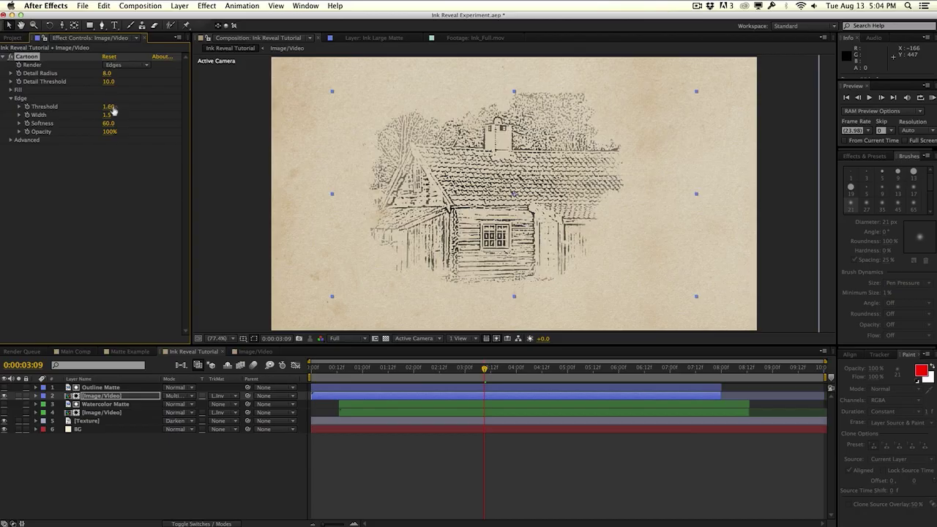
pyautogui.moveTo(113, 109)
pyautogui.mouseDown()
pyautogui.moveTo(95, 107)
pyautogui.moveTo(128, 104)
pyautogui.moveTo(107, 105)
pyautogui.mouseUp()
pyautogui.click(107, 115)
pyautogui.write('1.2')
pyautogui.press('Return')
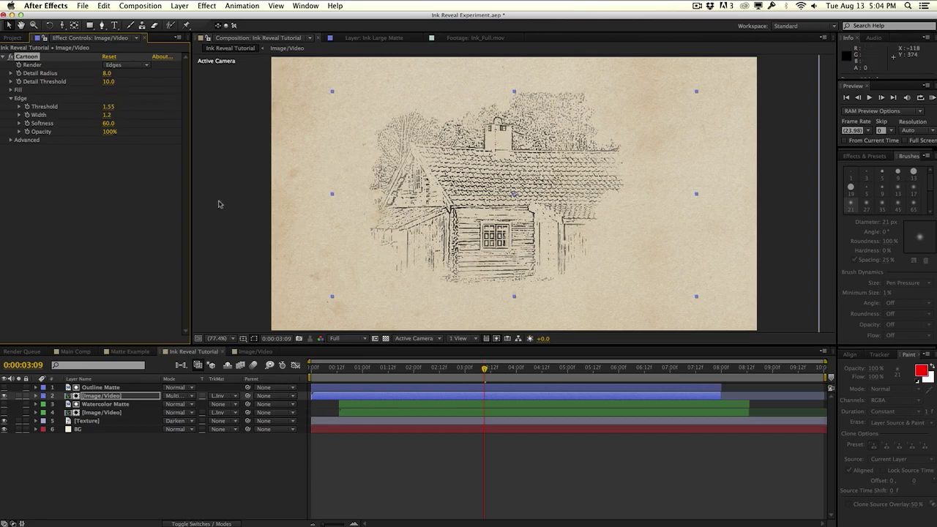
# Set the Cartoon edge Softness to 70 and Opacity to 80%, and reduce the edge Threshold to 1.32.
pyautogui.click(108, 123)
pyautogui.write('70')
pyautogui.press('Return')
pyautogui.click(110, 132)
pyautogui.write('80')
pyautogui.press('Return')
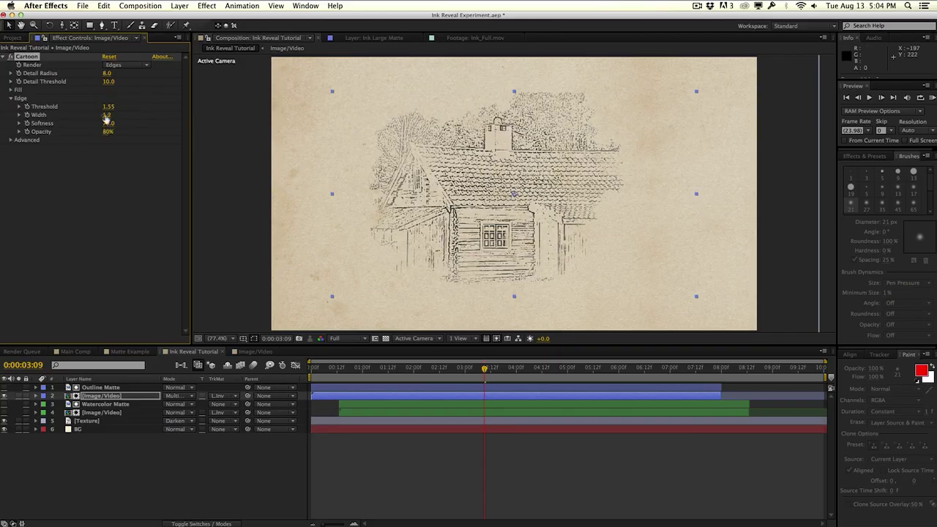
pyautogui.moveTo(100, 106)
pyautogui.mouseDown()
pyautogui.moveTo(85, 106)
pyautogui.moveTo(156, 103)
pyautogui.moveTo(89, 103)
pyautogui.mouseUp()
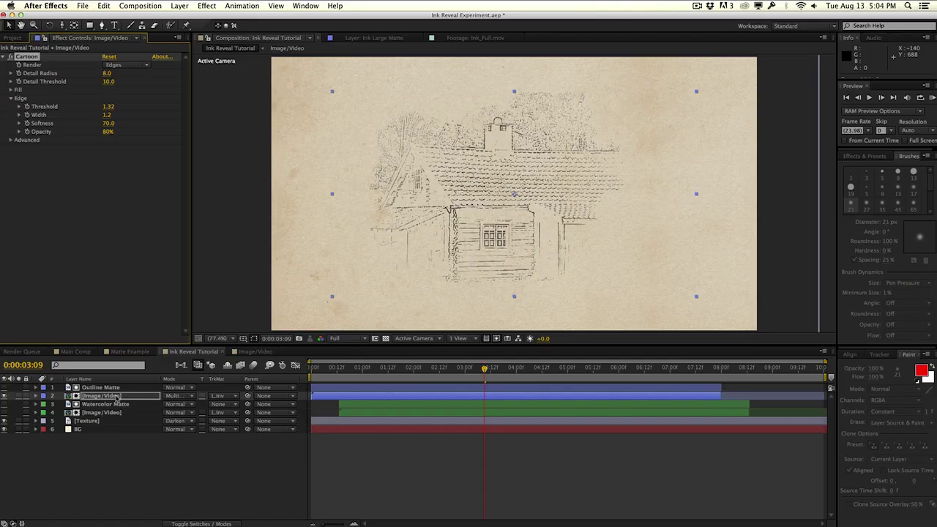
# Scrub through the outline reveal, show the green Image/Video layer again, and preview both layers revealing together.
pyautogui.moveTo(348, 372); pyautogui.dragTo(297, 370)
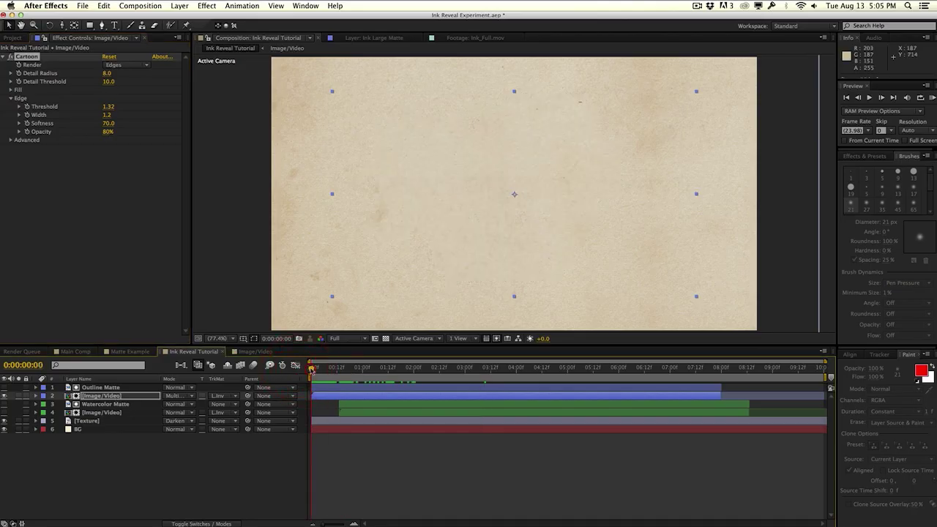
pyautogui.moveTo(313, 369); pyautogui.dragTo(536, 368)
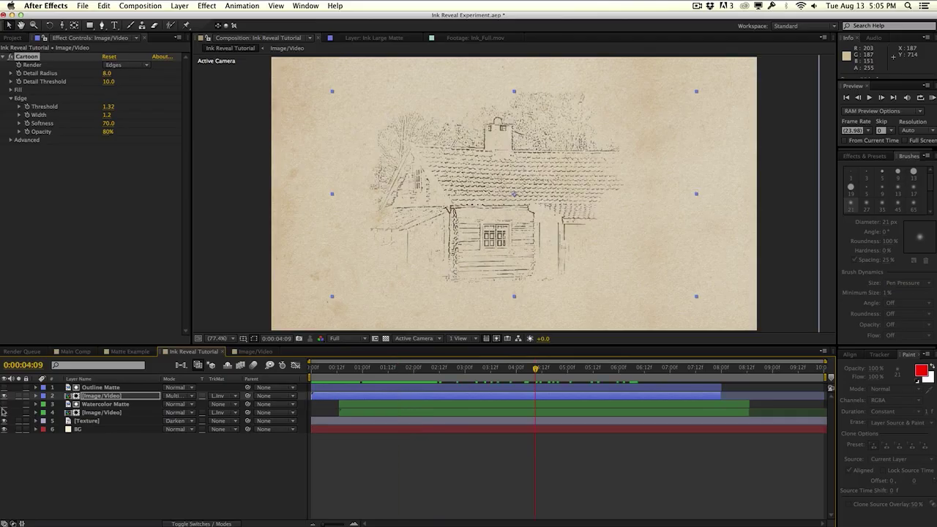
pyautogui.click(4, 412)
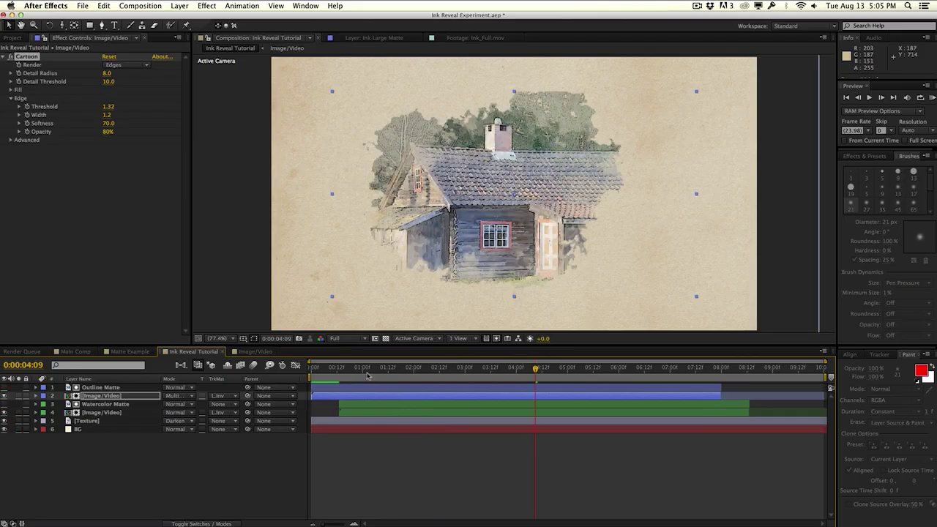
pyautogui.moveTo(314, 369)
pyautogui.mouseDown()
pyautogui.moveTo(674, 364)
pyautogui.moveTo(637, 359)
pyautogui.mouseUp()
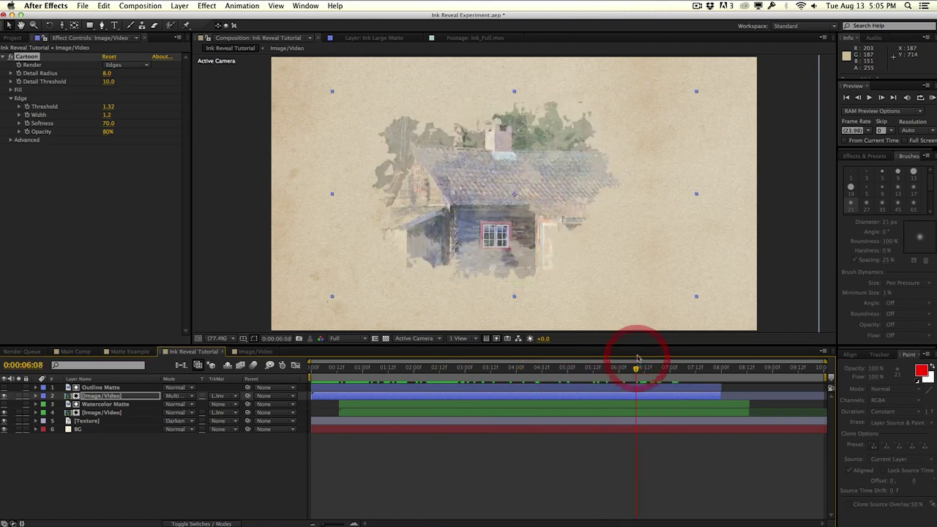
# Reveal the Time Remap keyframes of both mattes and move Watercolor Matte's last keyframe into line with Outline Matte's last one.
pyautogui.click(123, 406)
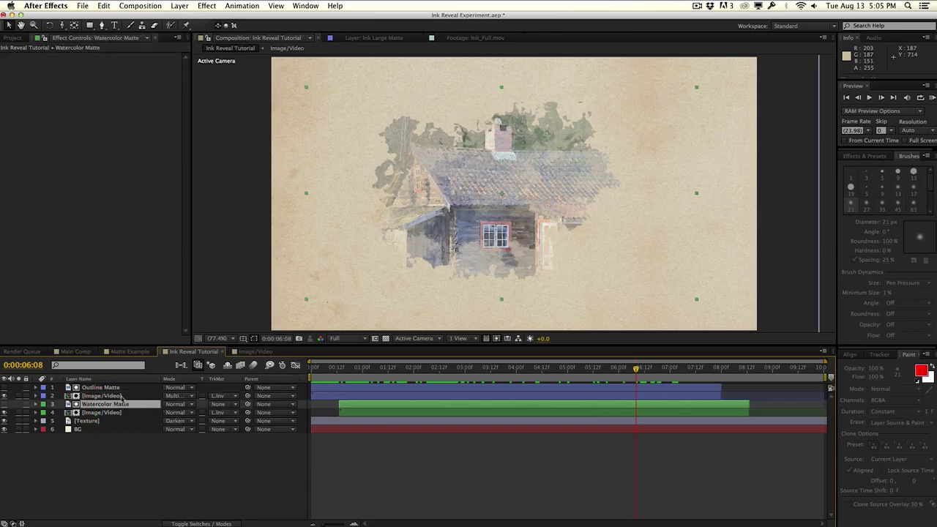
pyautogui.click(122, 388)
pyautogui.press('u')
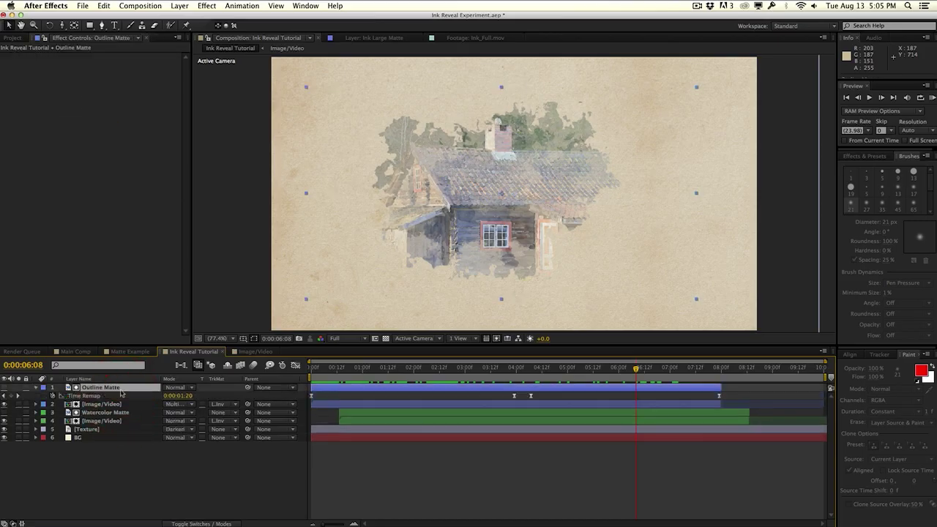
pyautogui.click(115, 404)
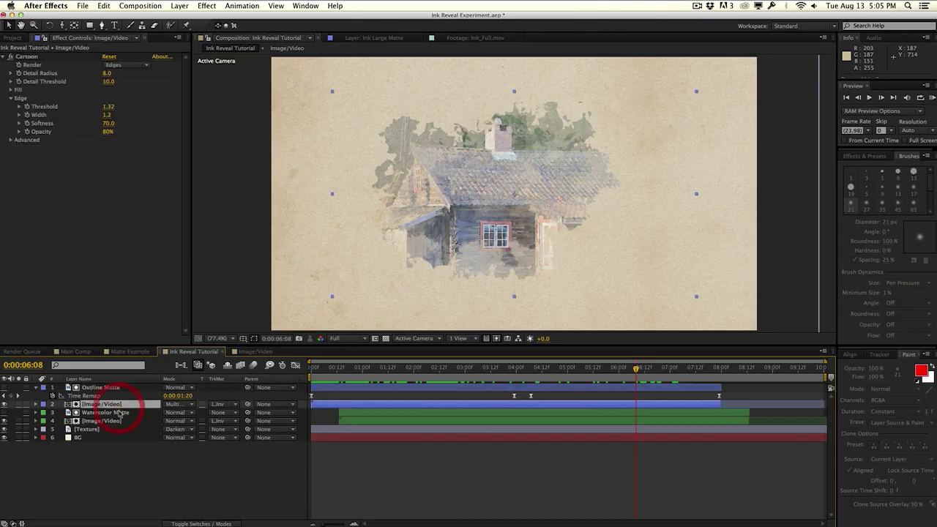
pyautogui.click(117, 412)
pyautogui.press('u')
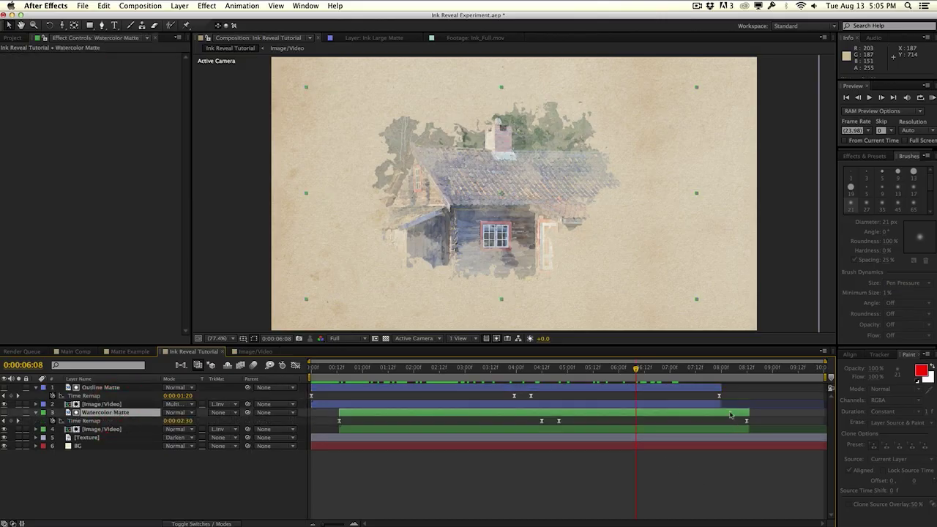
pyautogui.moveTo(748, 422); pyautogui.dragTo(720, 422)
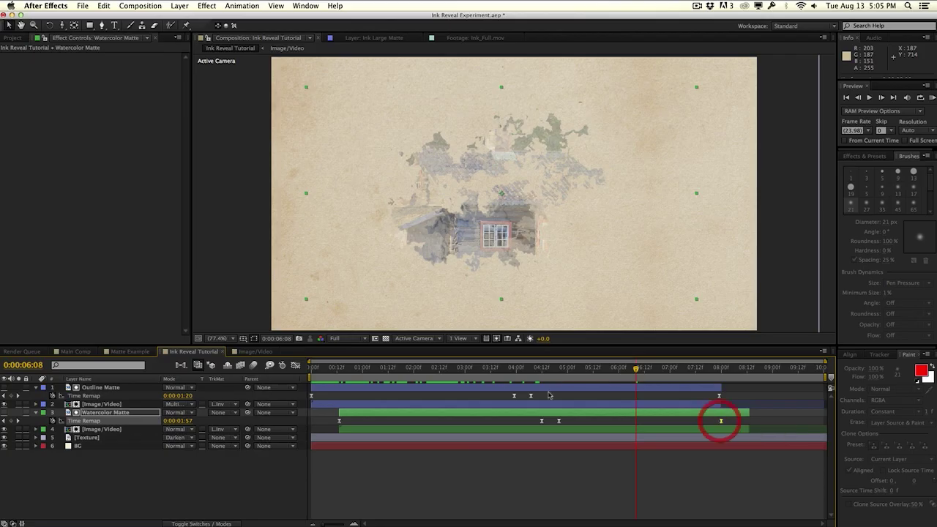
# End the work area at about 8 seconds, trim the composition to it, and scrub through the reveal.
pyautogui.moveTo(823, 374); pyautogui.dragTo(717, 375)
pyautogui.press('super+shift+x')
pyautogui.moveTo(313, 377); pyautogui.dragTo(450, 372)
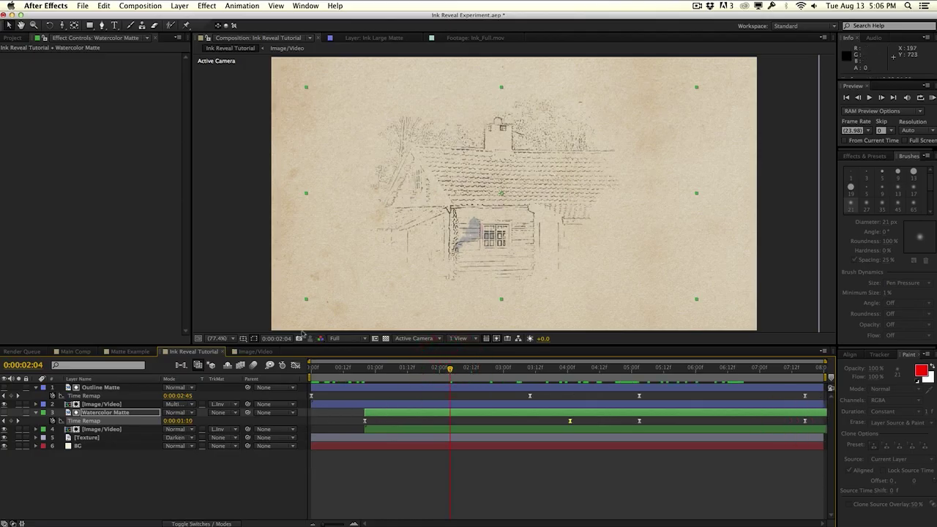
# Add a two-node camera with the 50mm preset and name it Camera.
pyautogui.click(247, 312)
pyautogui.click(180, 5)
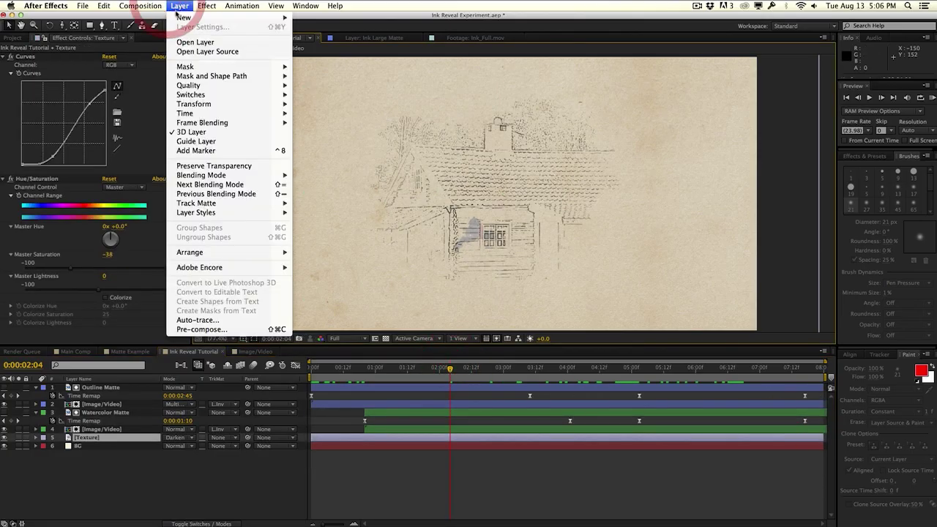
pyautogui.moveTo(179, 17)
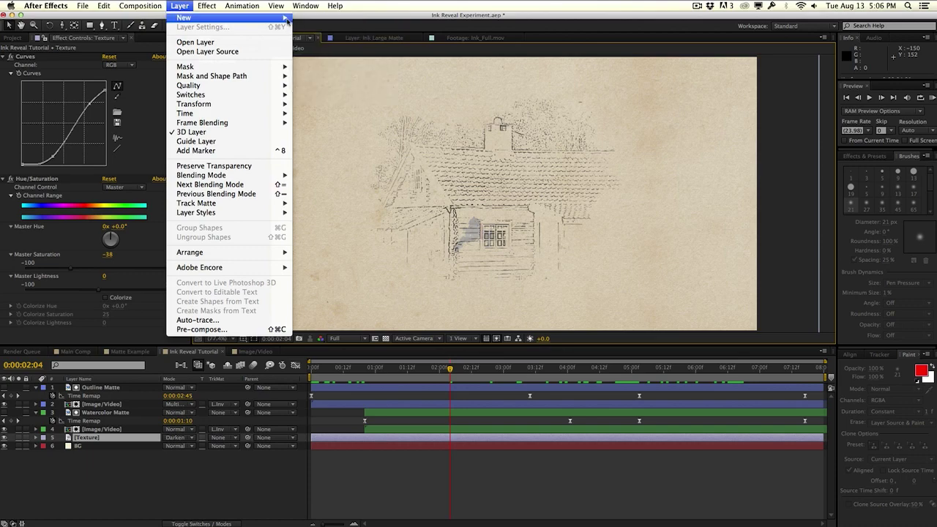
pyautogui.click(320, 48)
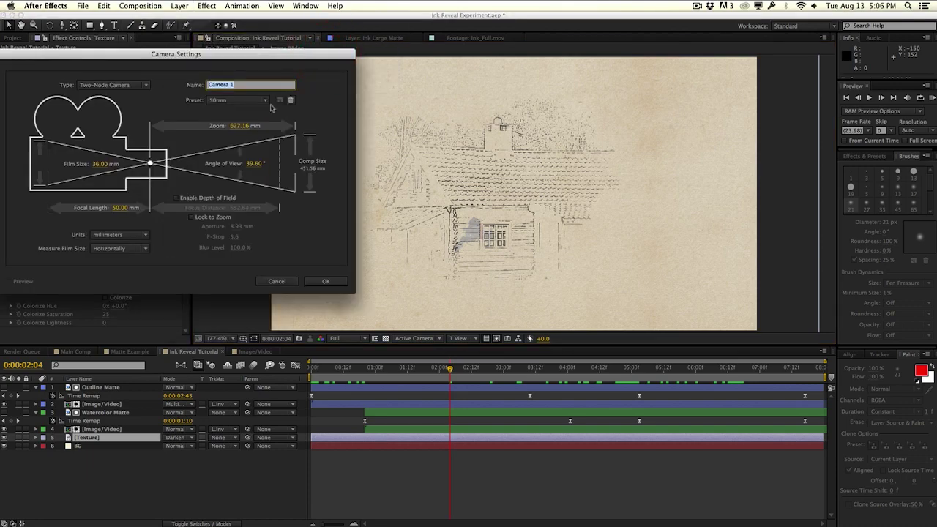
pyautogui.moveTo(259, 57); pyautogui.dragTo(366, 57)
pyautogui.write('Cam')
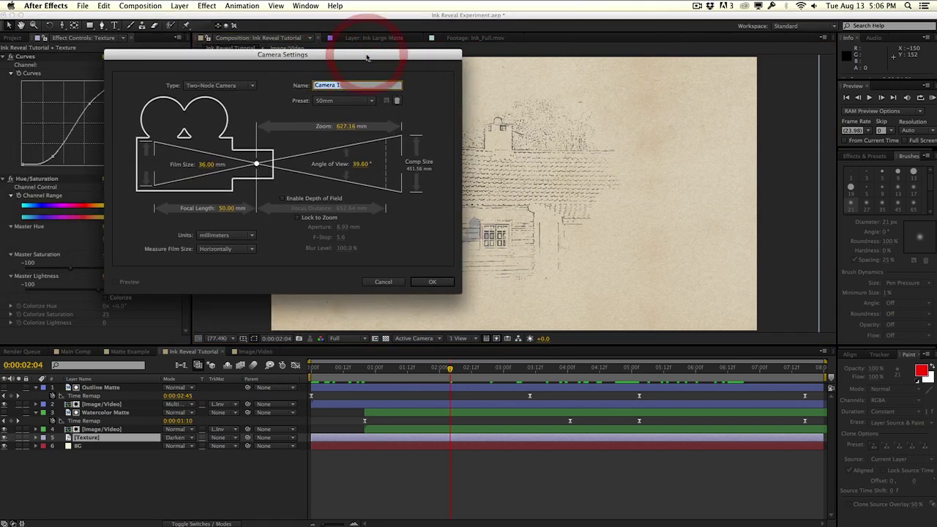
pyautogui.press('Return')
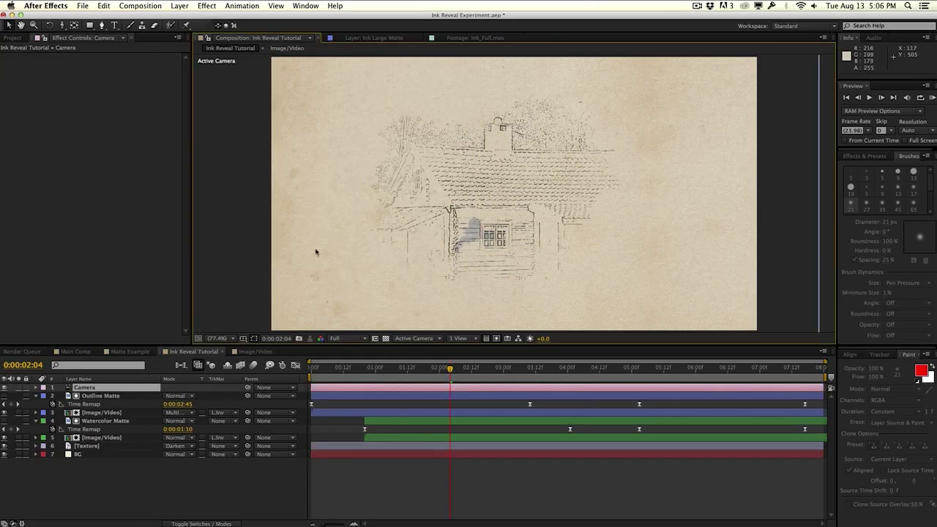
# Make both matte layers and both Image/Video layers 3D.
pyautogui.click(200, 522)
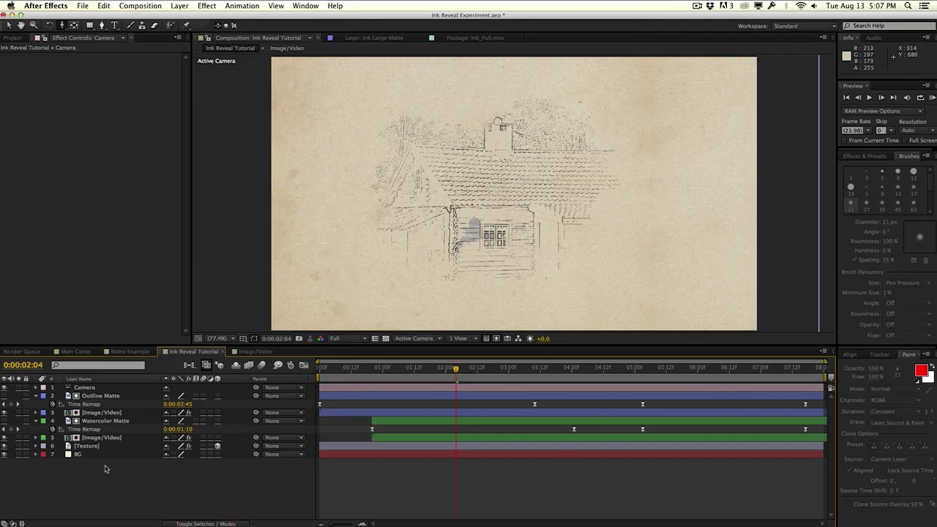
pyautogui.click(103, 437)
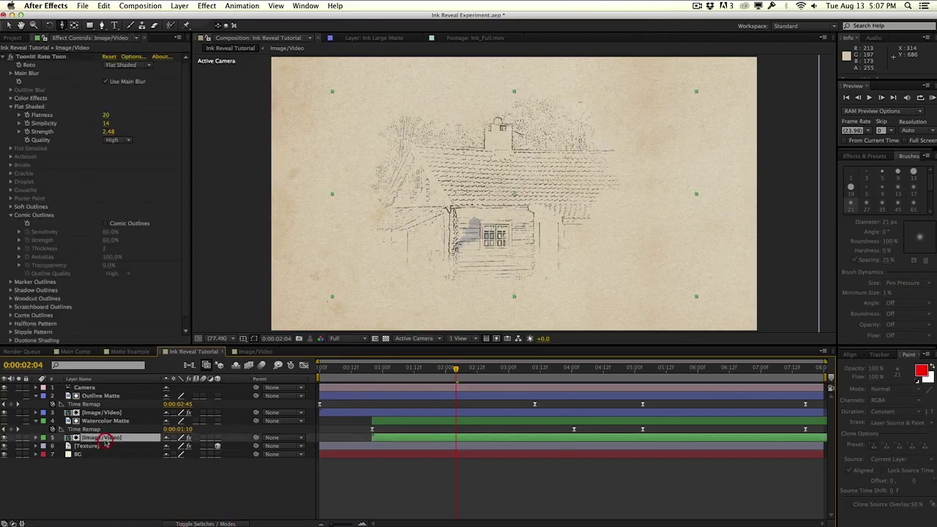
pyautogui.keyDown('super'); pyautogui.click(100, 396); pyautogui.keyUp('super')
pyautogui.keyDown('super'); pyautogui.click(101, 412); pyautogui.keyUp('super')
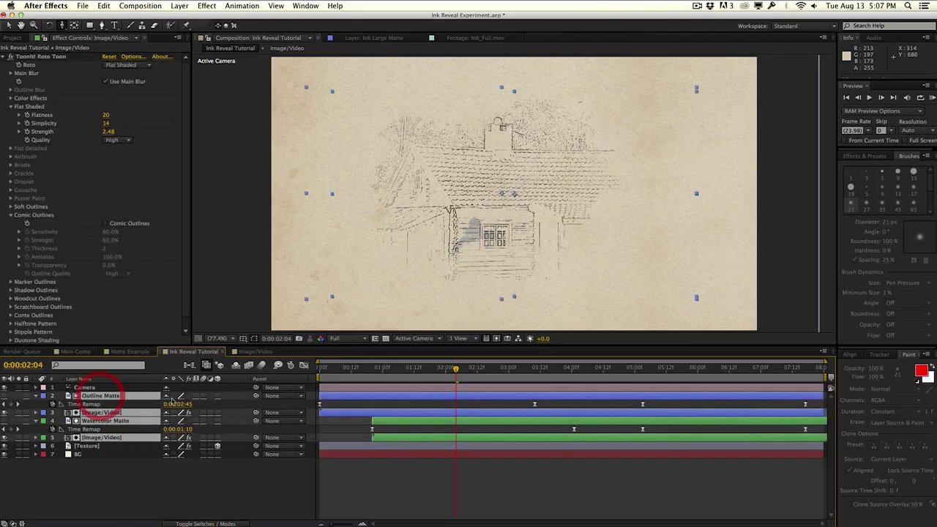
pyautogui.click(218, 396)
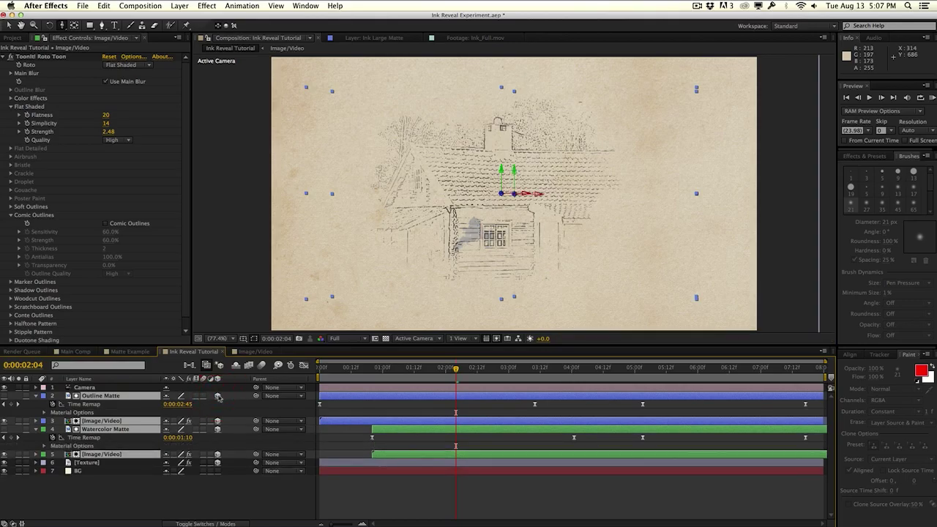
# Push the Camera in slightly at the start of the composition and keyframe its Position there at 640.0, 360.0, -1622.7.
pyautogui.click(151, 387)
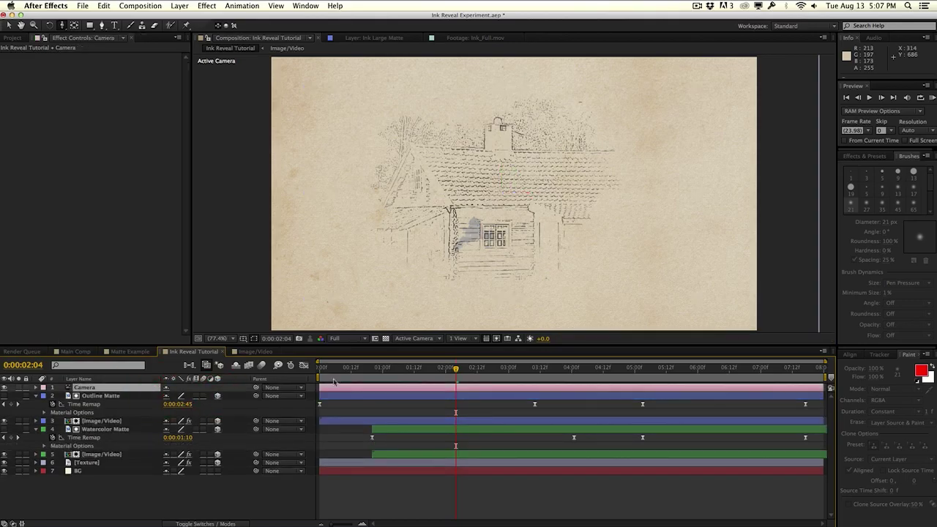
pyautogui.press('Home')
pyautogui.click(300, 385)
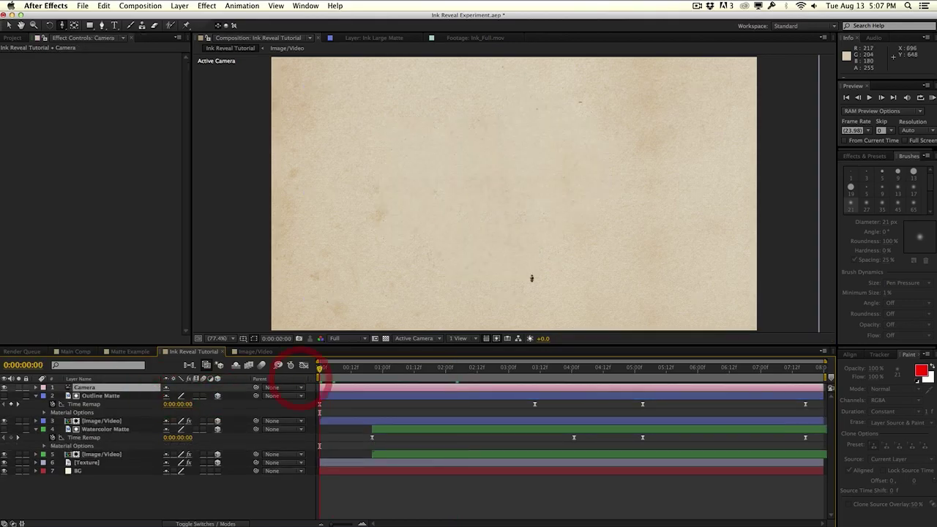
pyautogui.click(512, 232)
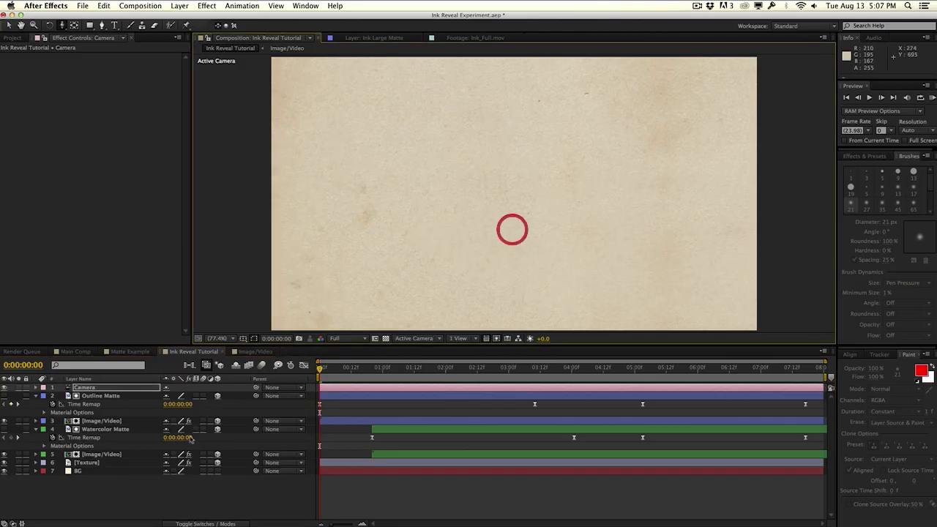
pyautogui.press('p')
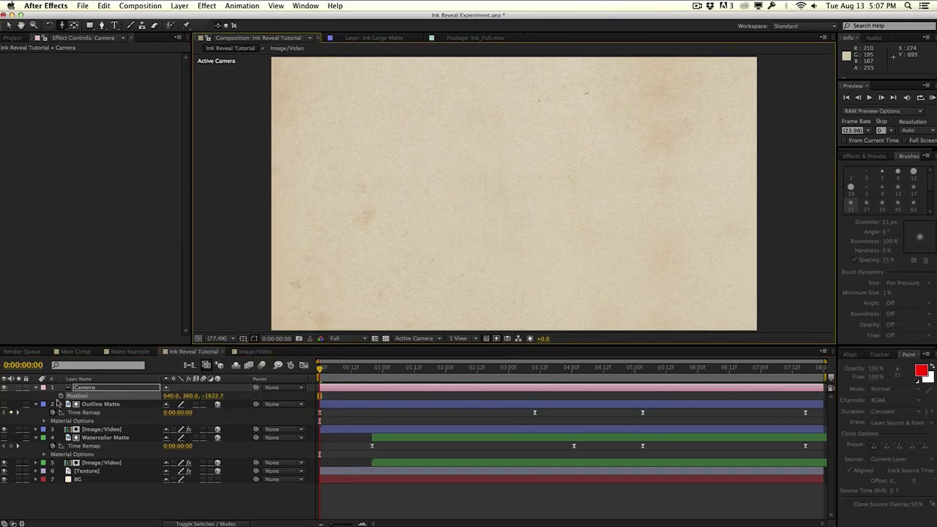
pyautogui.click(61, 395)
# Push the Camera in to a Z position of -1105.6 at 0:00:07:23 and scrub through the move.
pyautogui.moveTo(570, 367); pyautogui.dragTo(825, 344)
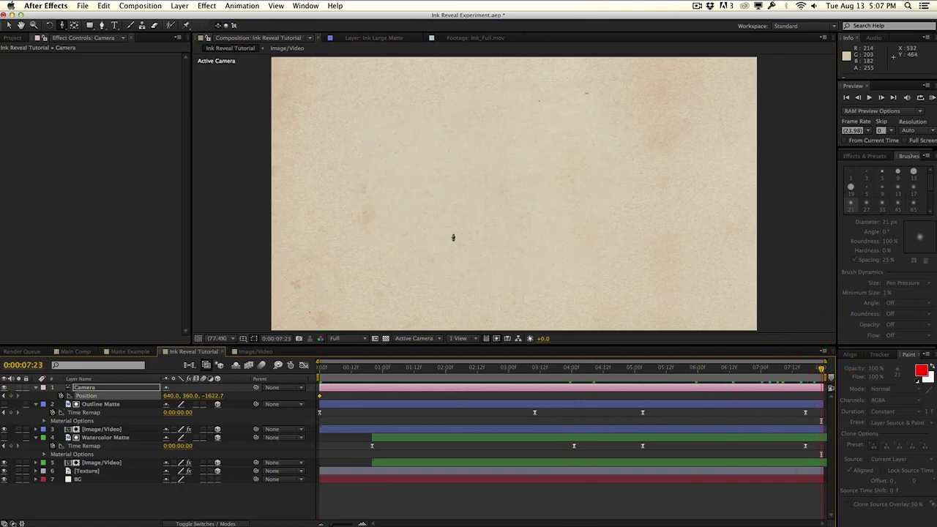
pyautogui.moveTo(466, 235); pyautogui.dragTo(497, 226)
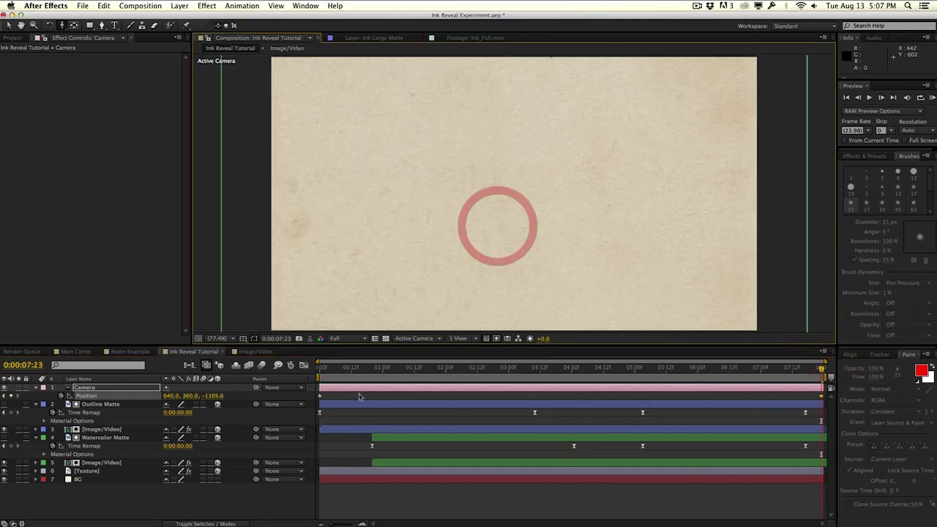
pyautogui.moveTo(341, 368); pyautogui.dragTo(648, 367)
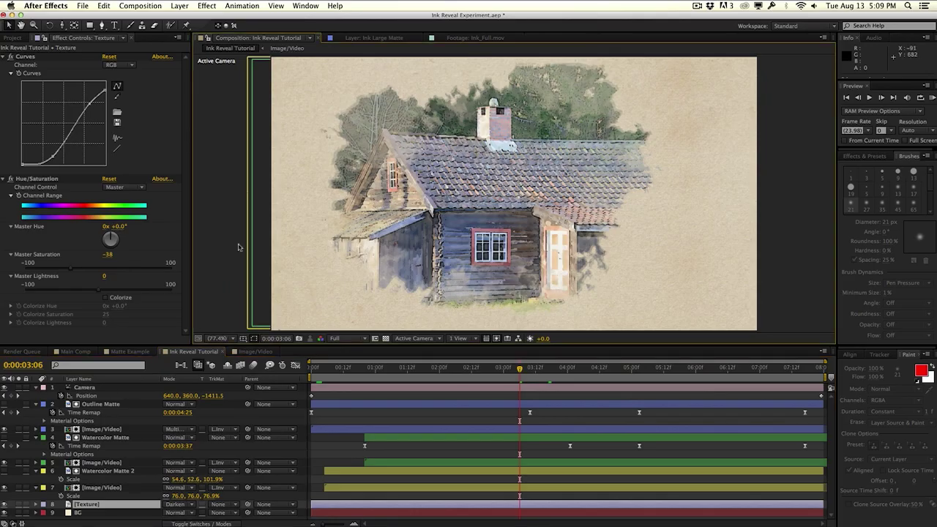
# Add an adjustment layer above all other layers and rename it Looks.
pyautogui.click(183, 6)
pyautogui.moveTo(191, 22)
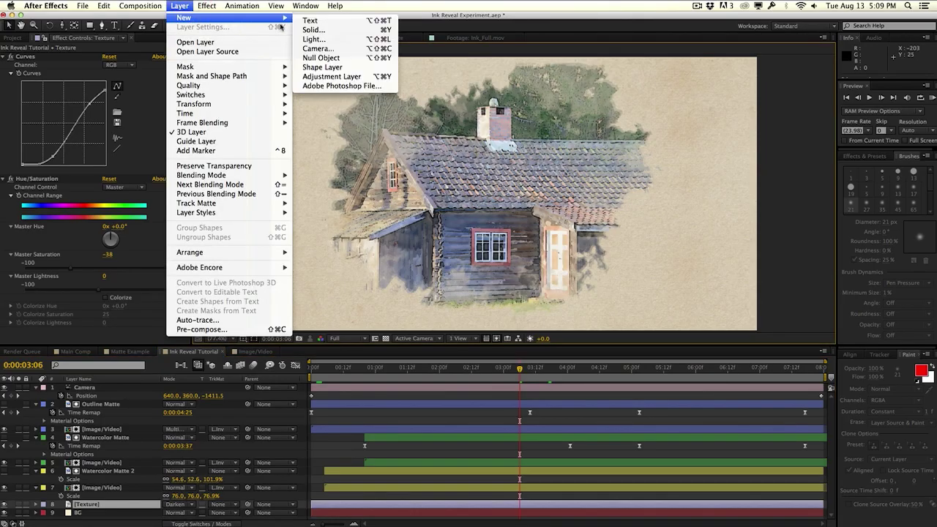
pyautogui.click(350, 83)
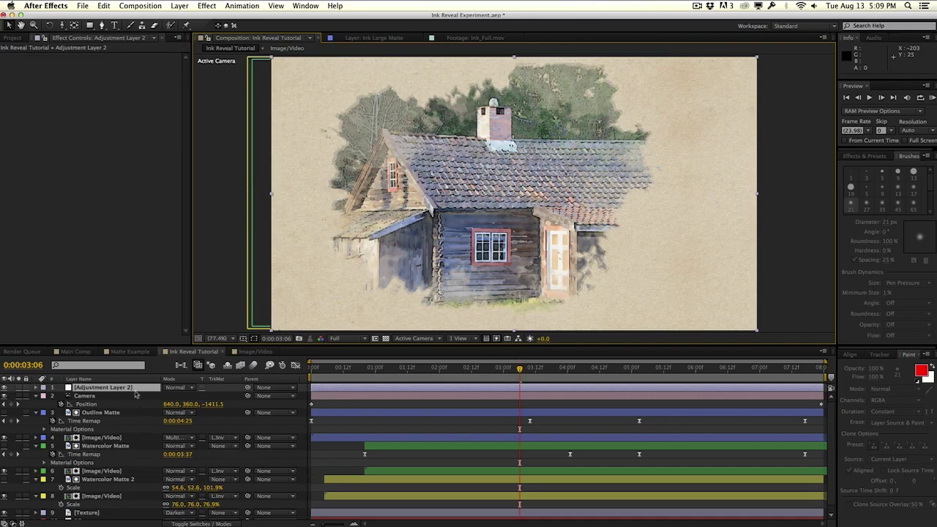
pyautogui.click(136, 388)
pyautogui.press('Return')
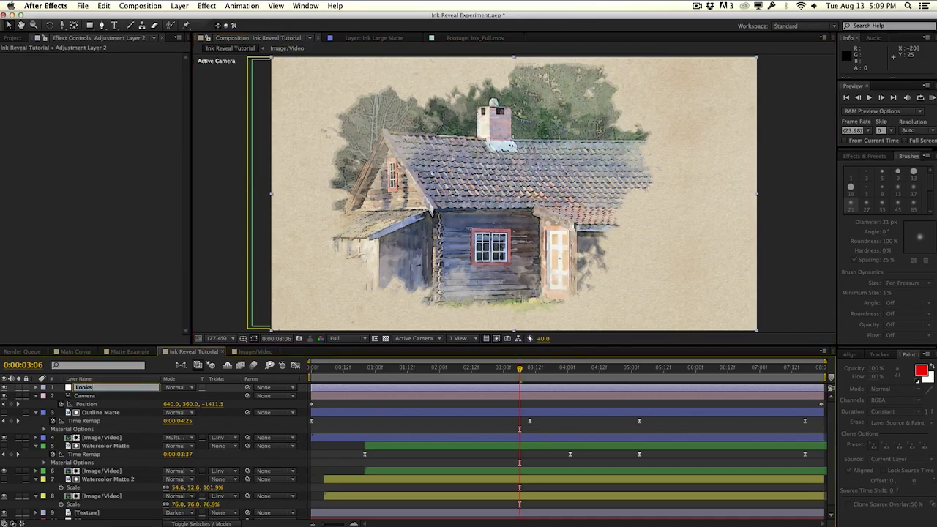
pyautogui.press('Return')
# Apply the Red Giant Color Suite Looks effect to the Looks adjustment layer.
pyautogui.click(205, 5)
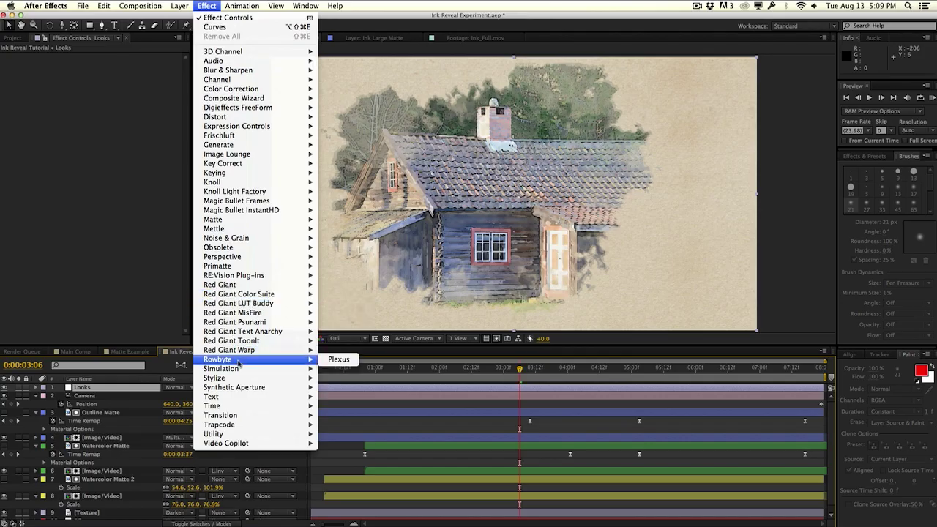
pyautogui.moveTo(241, 377)
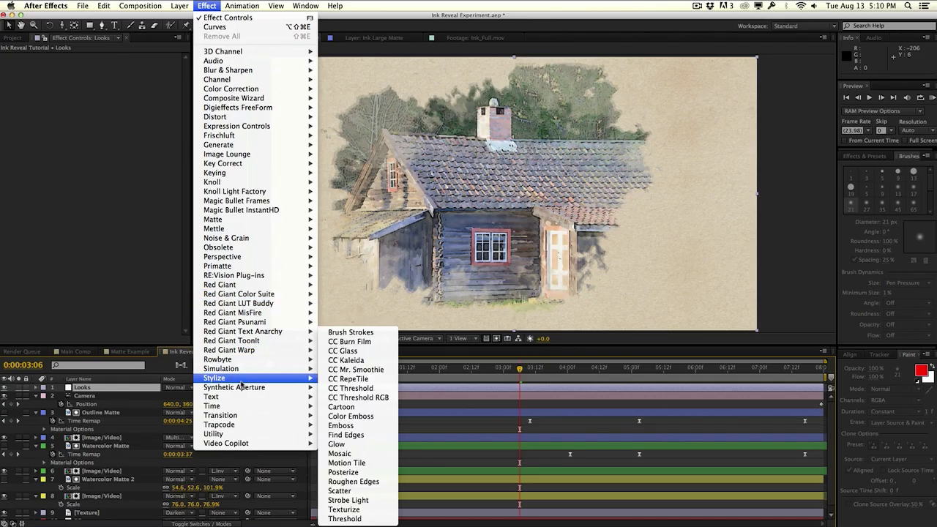
pyautogui.moveTo(271, 295)
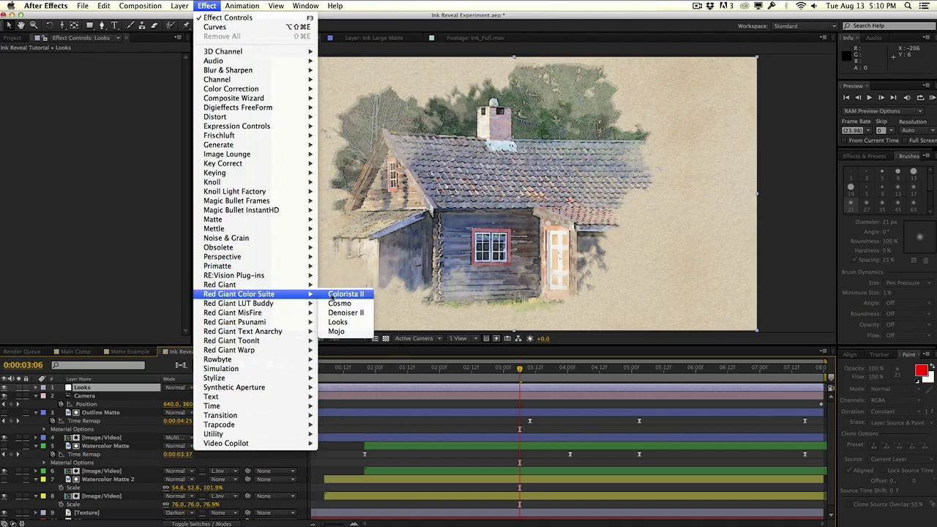
pyautogui.click(338, 322)
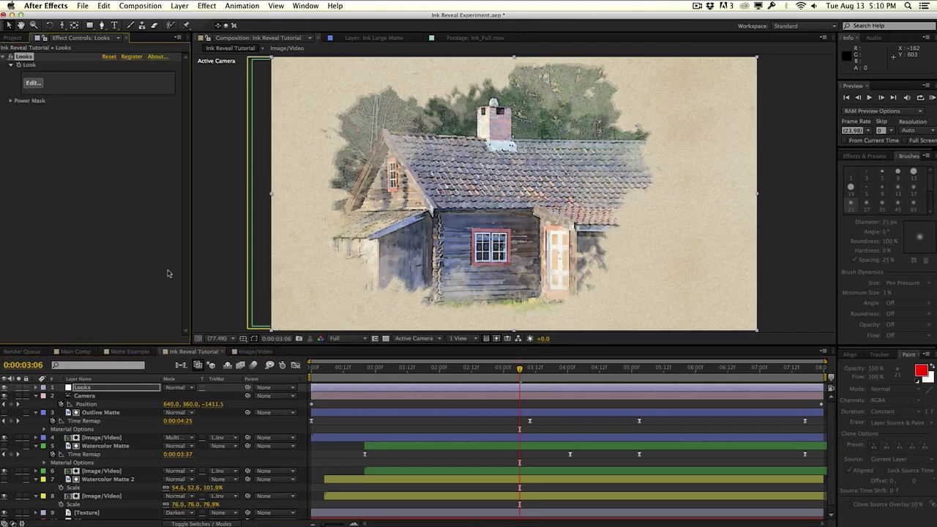
# Open the effect's look editor and apply the Stylized preset Warm Spot Focus.
pyautogui.click(33, 82)
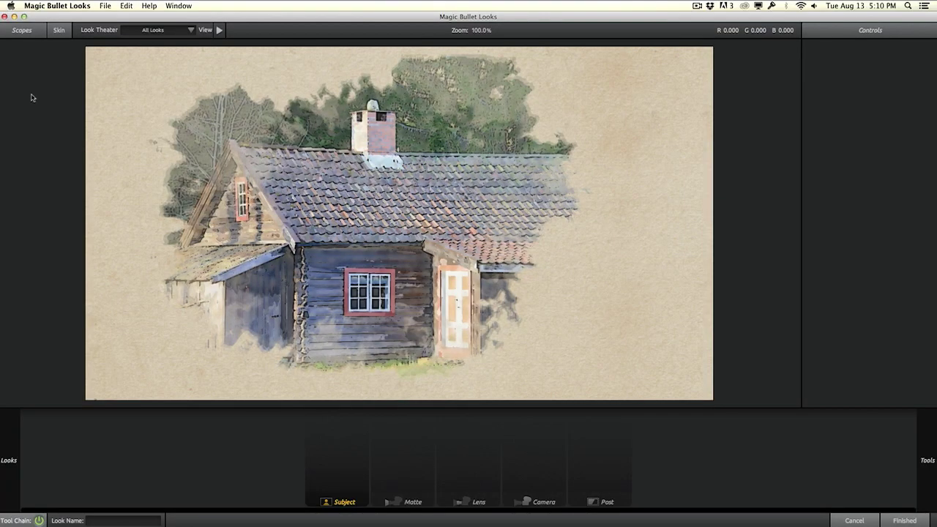
pyautogui.moveTo(22, 439)
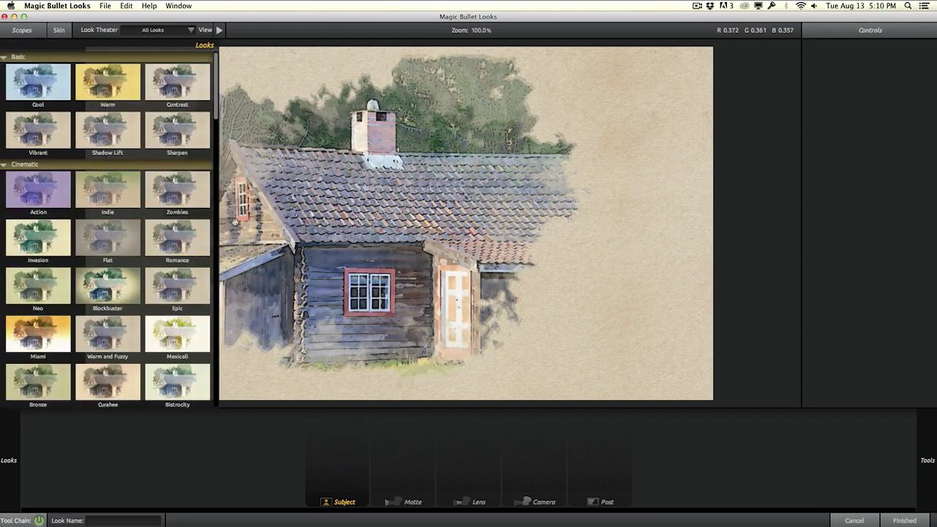
pyautogui.scroll(-10, 161, 300)
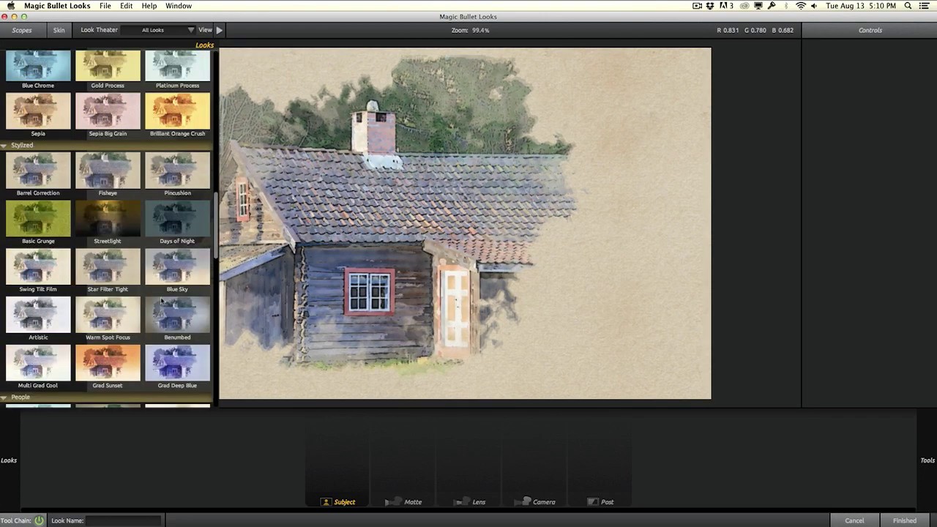
pyautogui.click(110, 316)
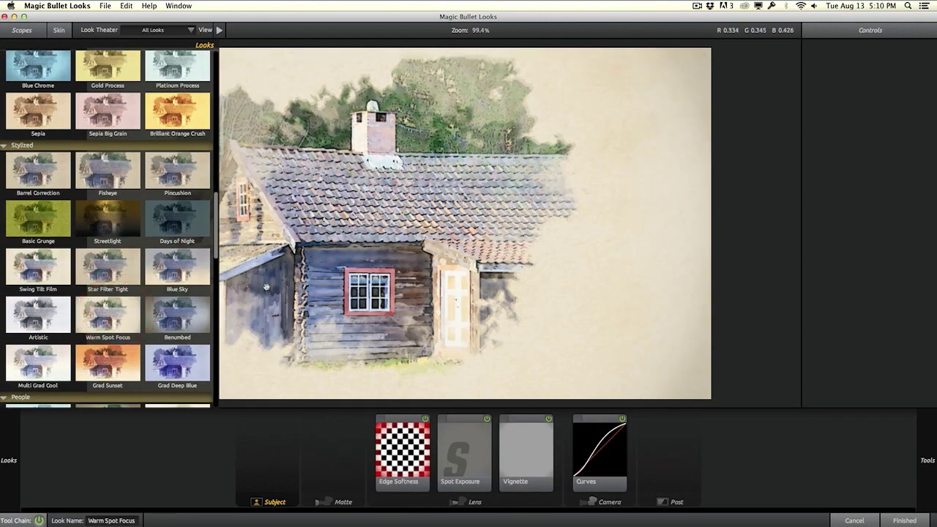
# Set the look's Curves Contrast to +0.710, reduce the Edge Softness Blur Size, and accept the look.
pyautogui.click(621, 472)
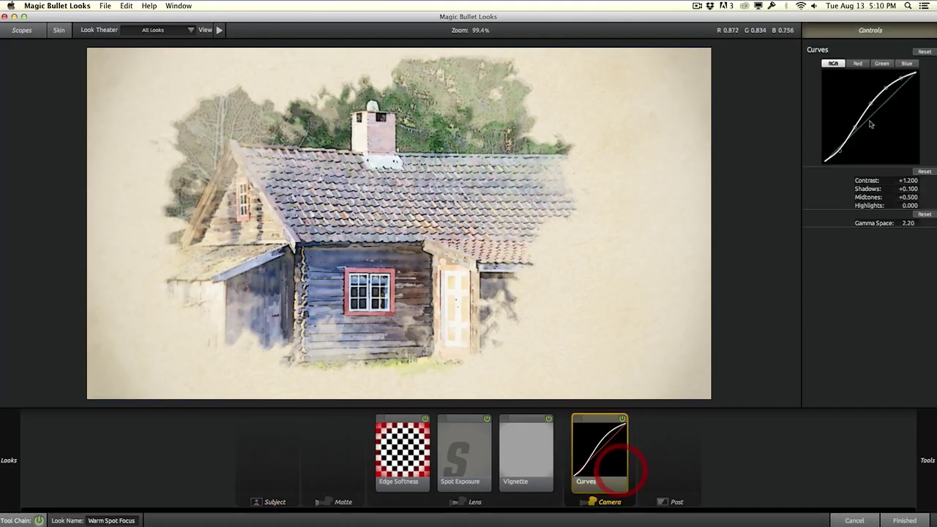
pyautogui.moveTo(908, 180); pyautogui.dragTo(887, 180)
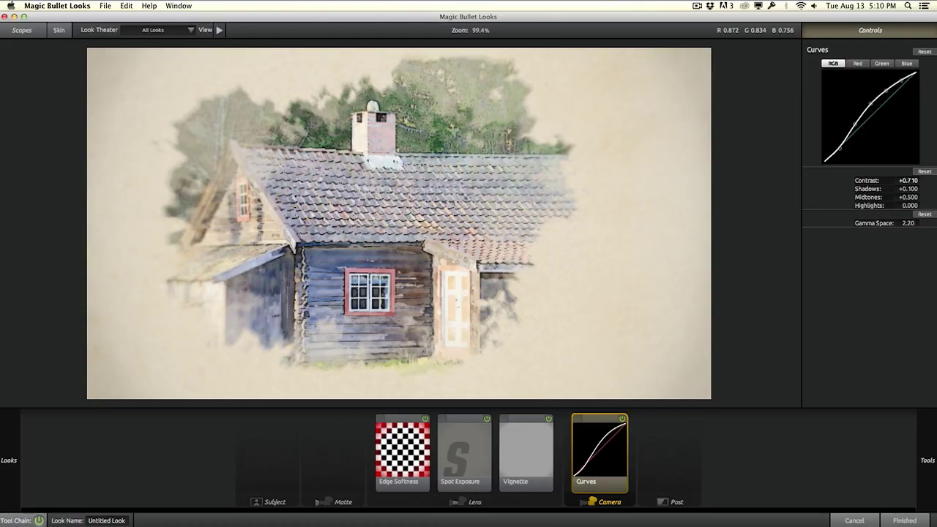
pyautogui.click(393, 448)
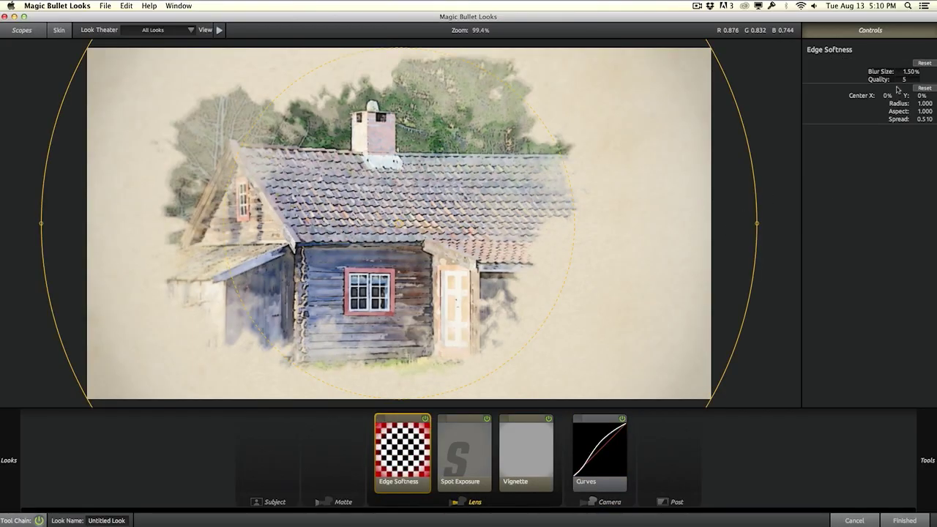
pyautogui.moveTo(913, 71); pyautogui.dragTo(904, 71)
pyautogui.click(904, 520)
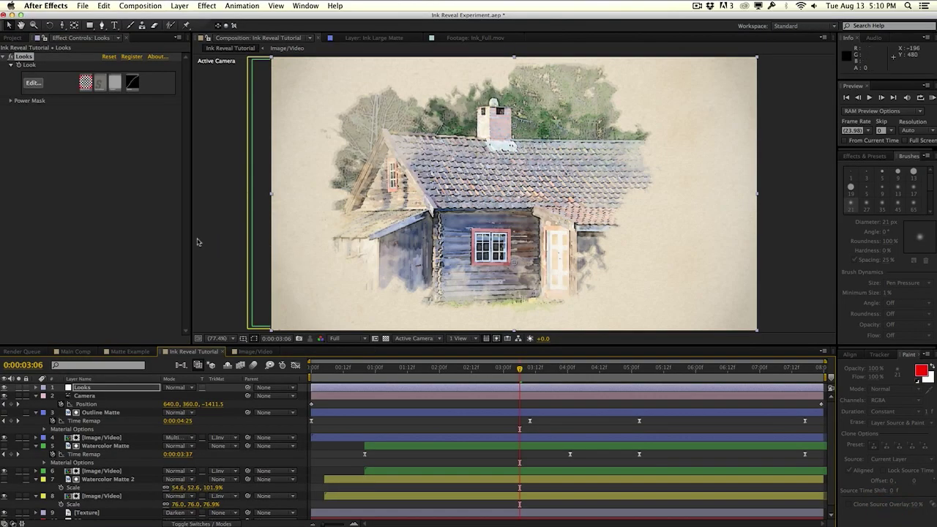
# Open Main Comp, turn off Camera 2 to view the scene through Camera, and open the Matte Example composition.
pyautogui.hotkey('ctrl', 'Up')
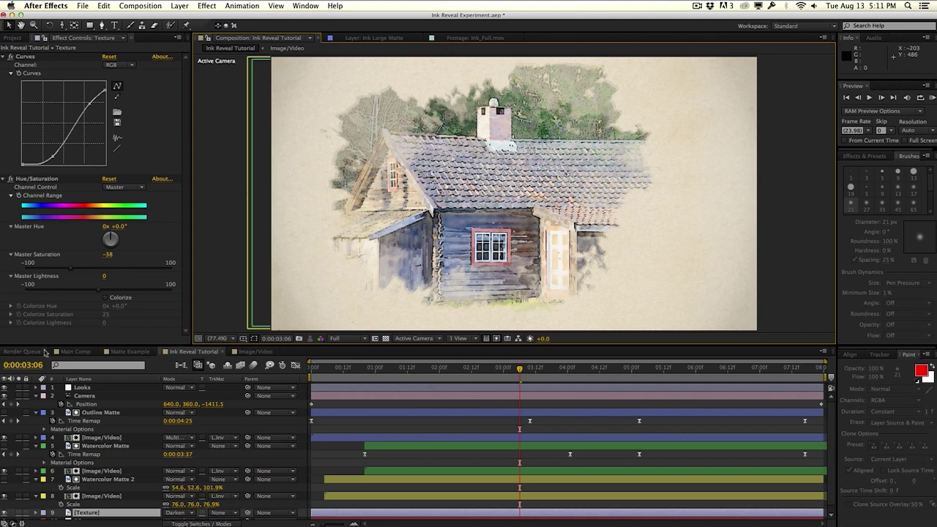
pyautogui.click(76, 351)
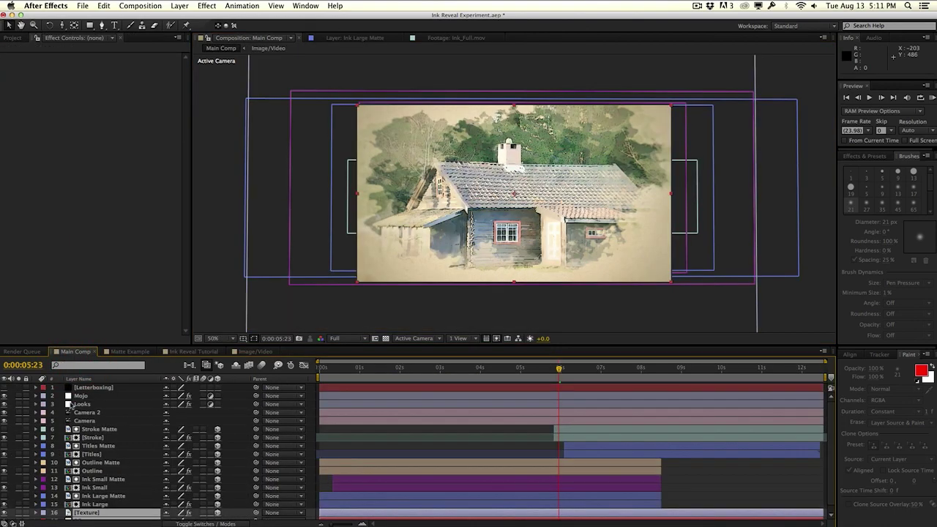
pyautogui.click(5, 413)
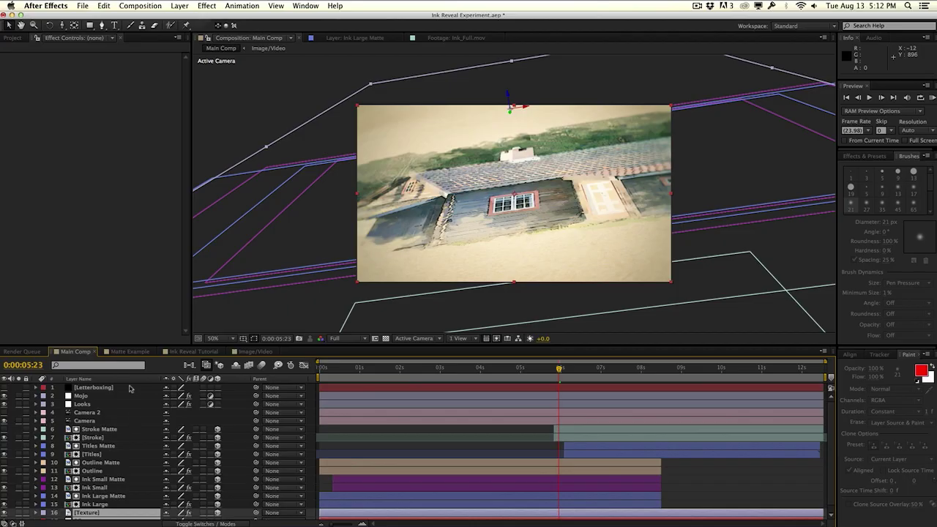
pyautogui.click(130, 352)
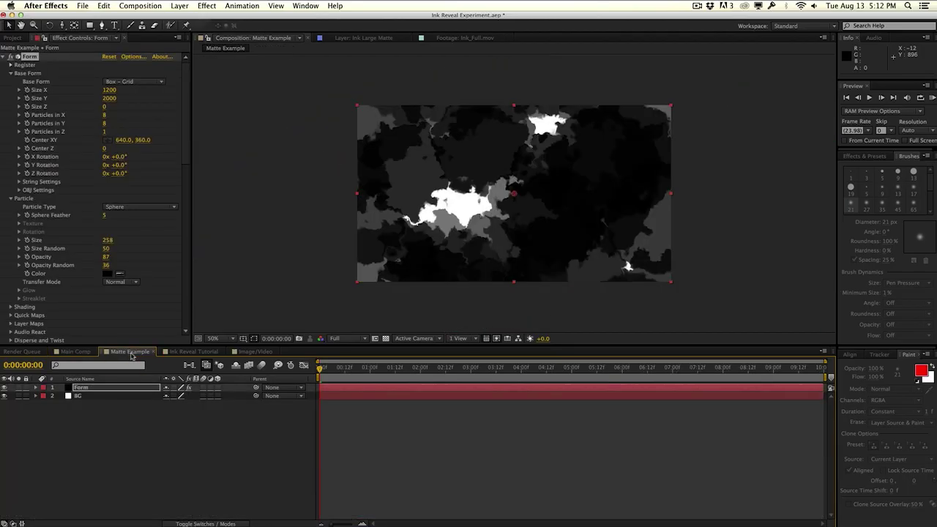
# Examine the Form layer's Form and two Turbulent Displace effect settings at 0:00:01:04, and return to the project's file list.
pyautogui.click(379, 368)
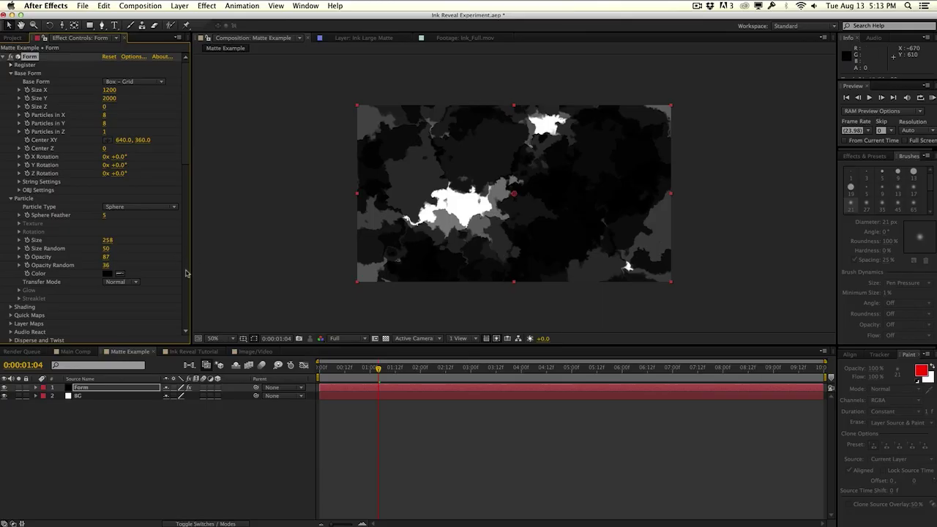
pyautogui.scroll(-5, 174, 267)
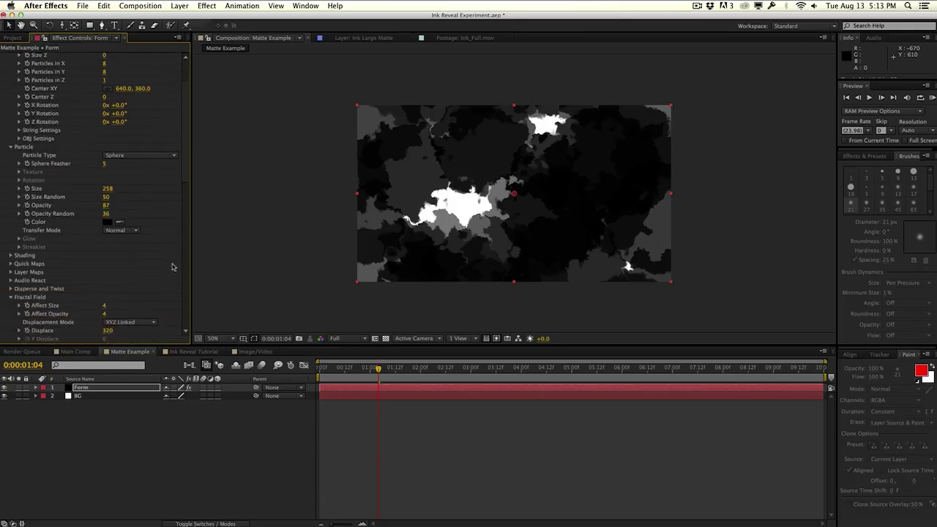
pyautogui.scroll(-11, 173, 268)
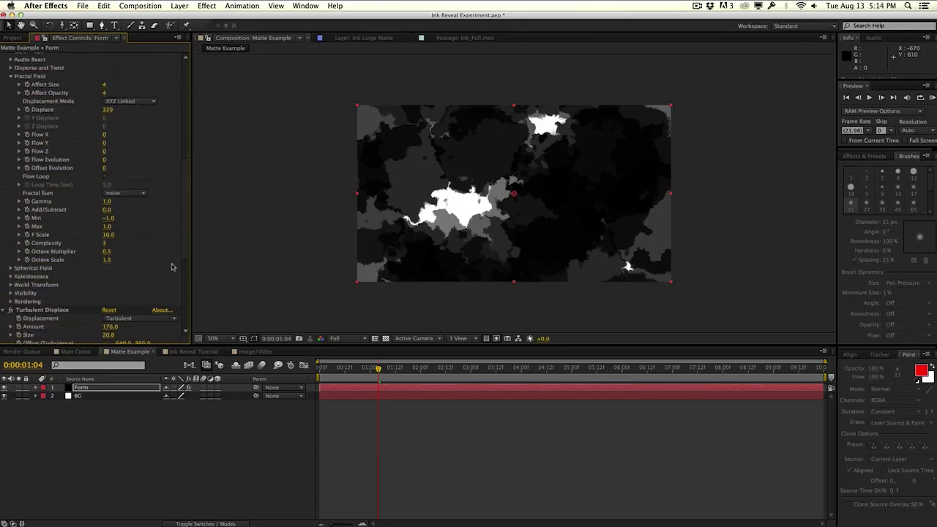
pyautogui.scroll(-6, 173, 268)
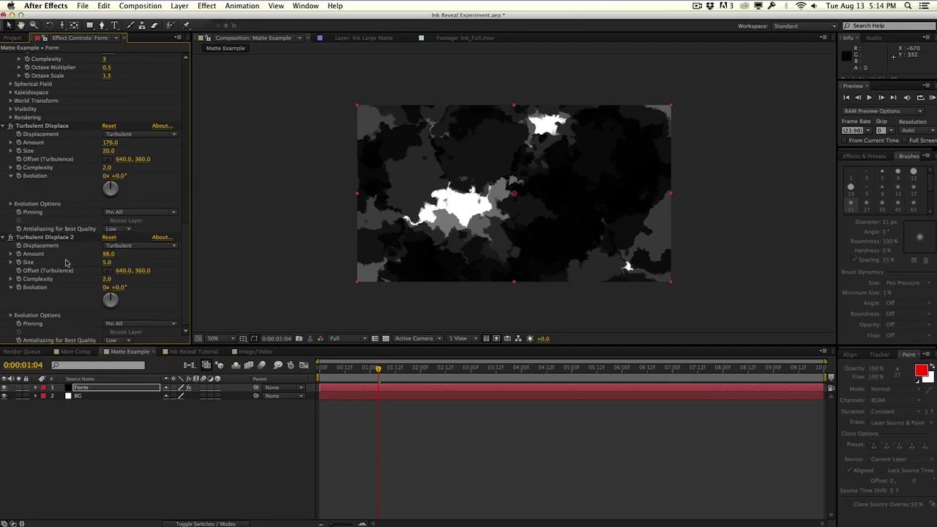
pyautogui.scroll(15, 109, 256)
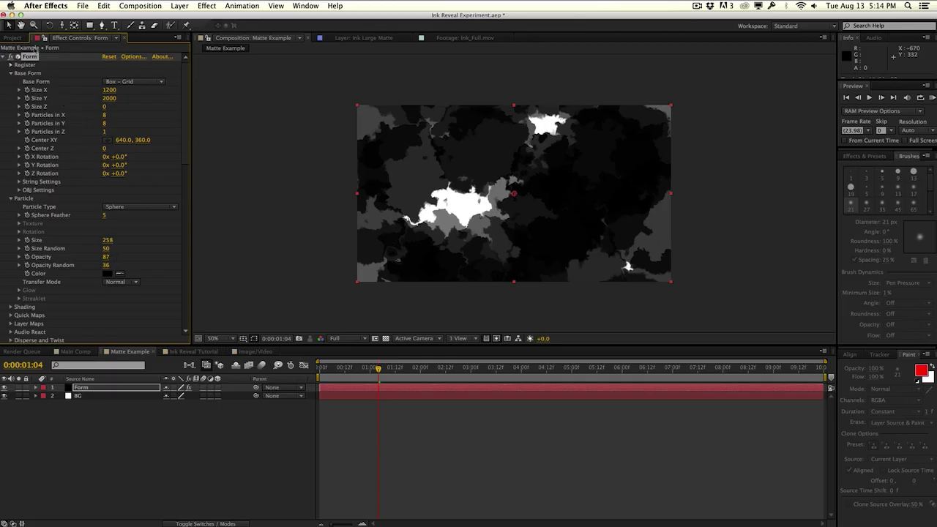
pyautogui.click(14, 38)
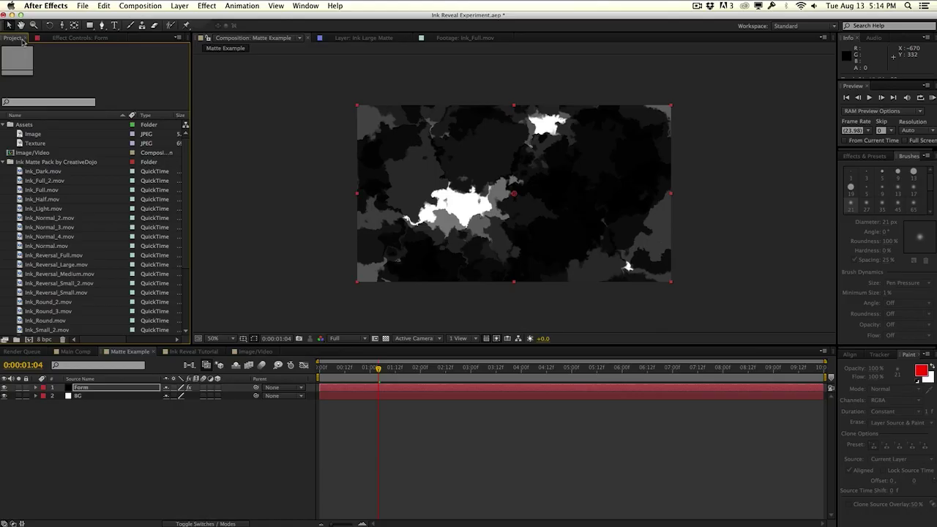
# View Main Comp, and return to the Ink Reveal Tutorial composition to scrub its reveal to 0:00:03:08.
pyautogui.click(73, 351)
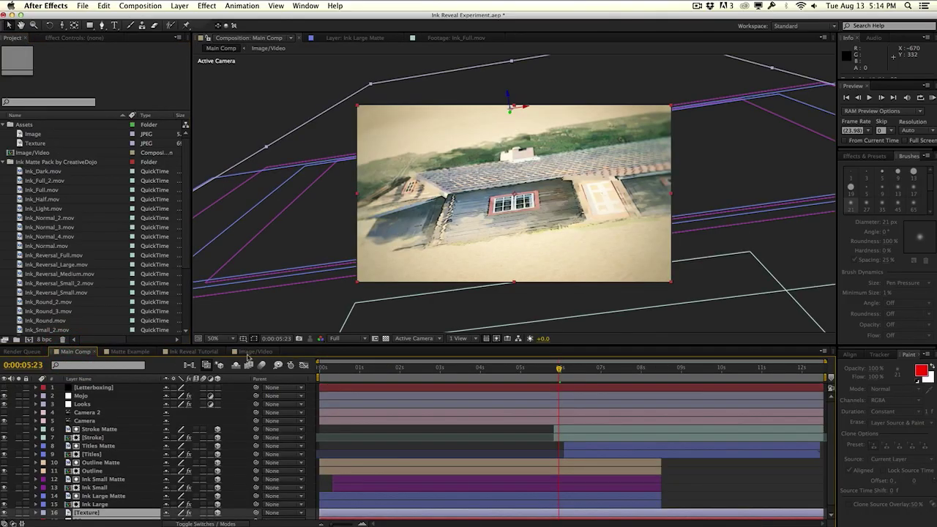
pyautogui.click(195, 351)
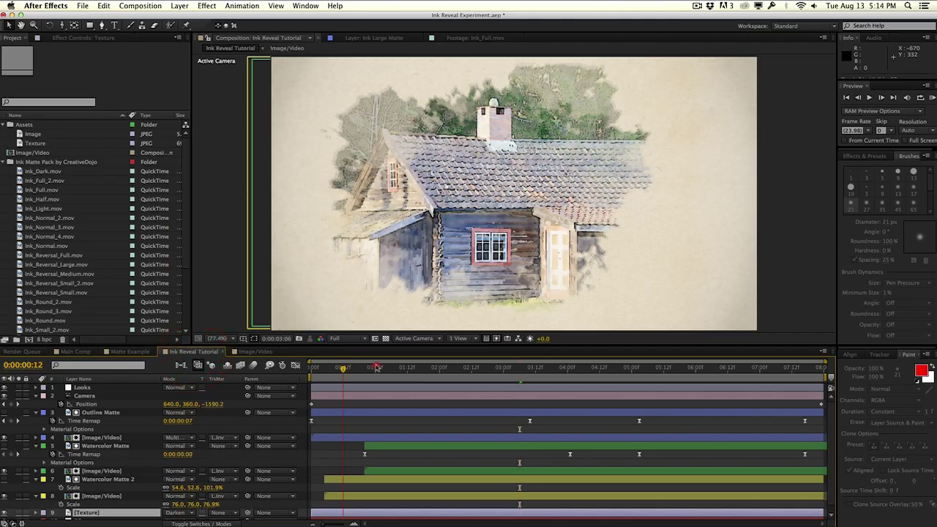
pyautogui.moveTo(375, 368); pyautogui.dragTo(524, 368)
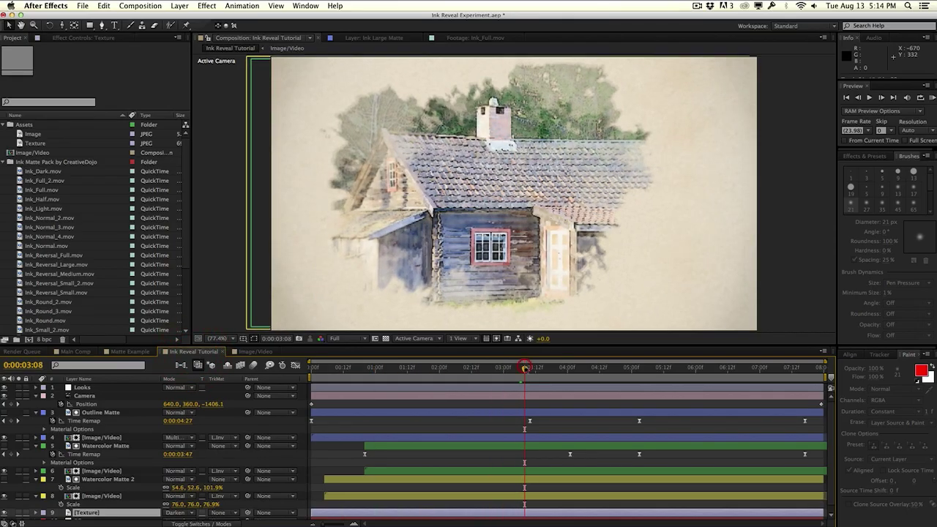